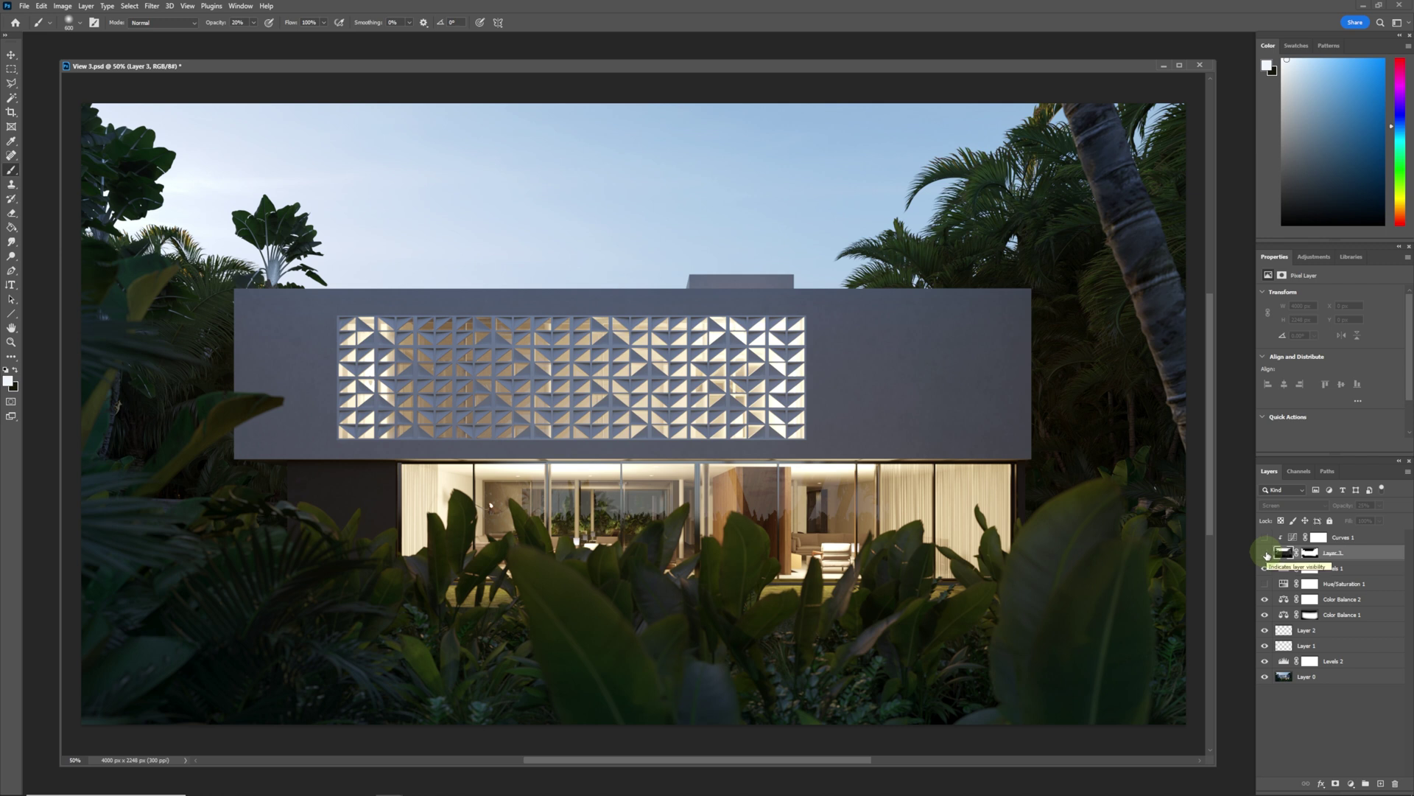
Show Layer 3 and paint its fog mask over the left and right foliage
left_click(1265, 553)
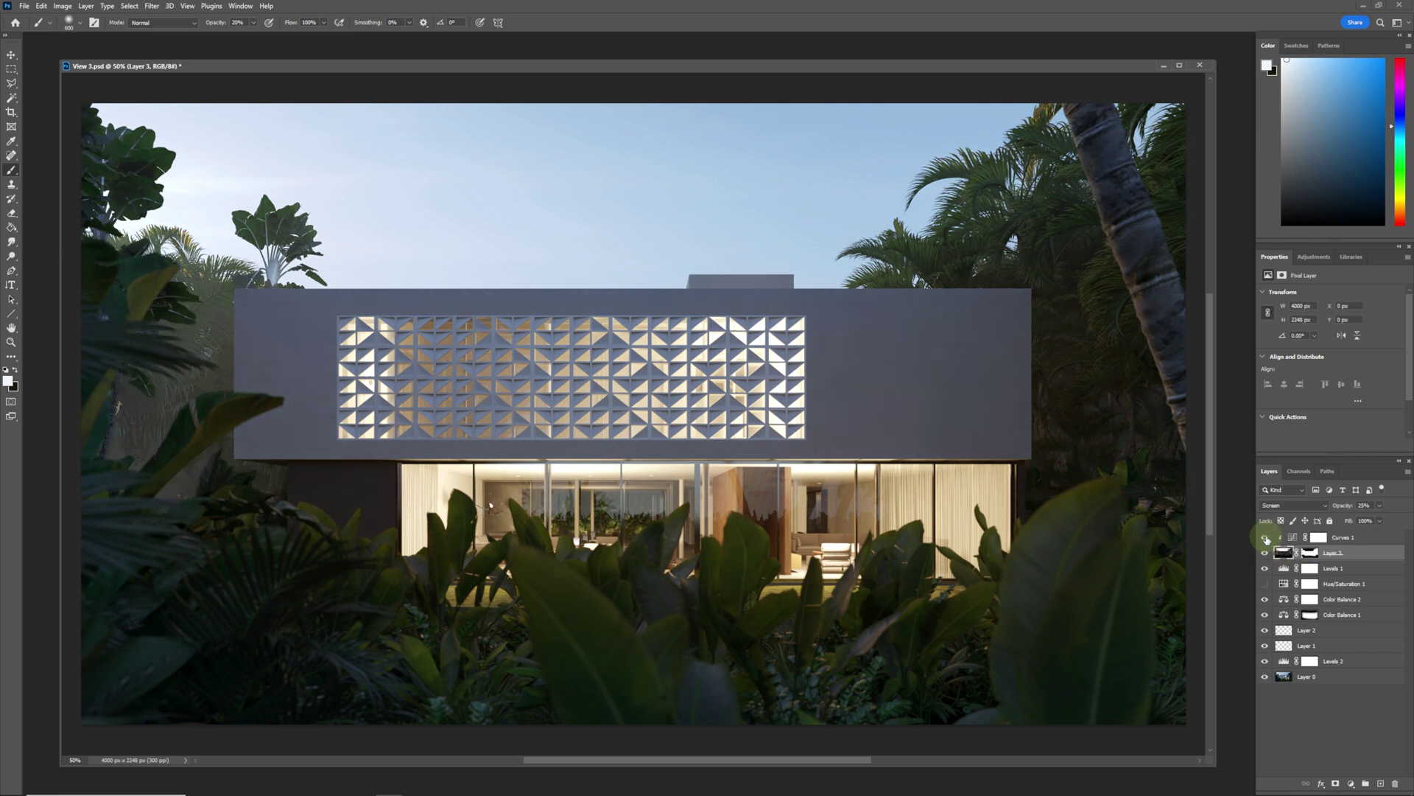
left_click(151, 413)
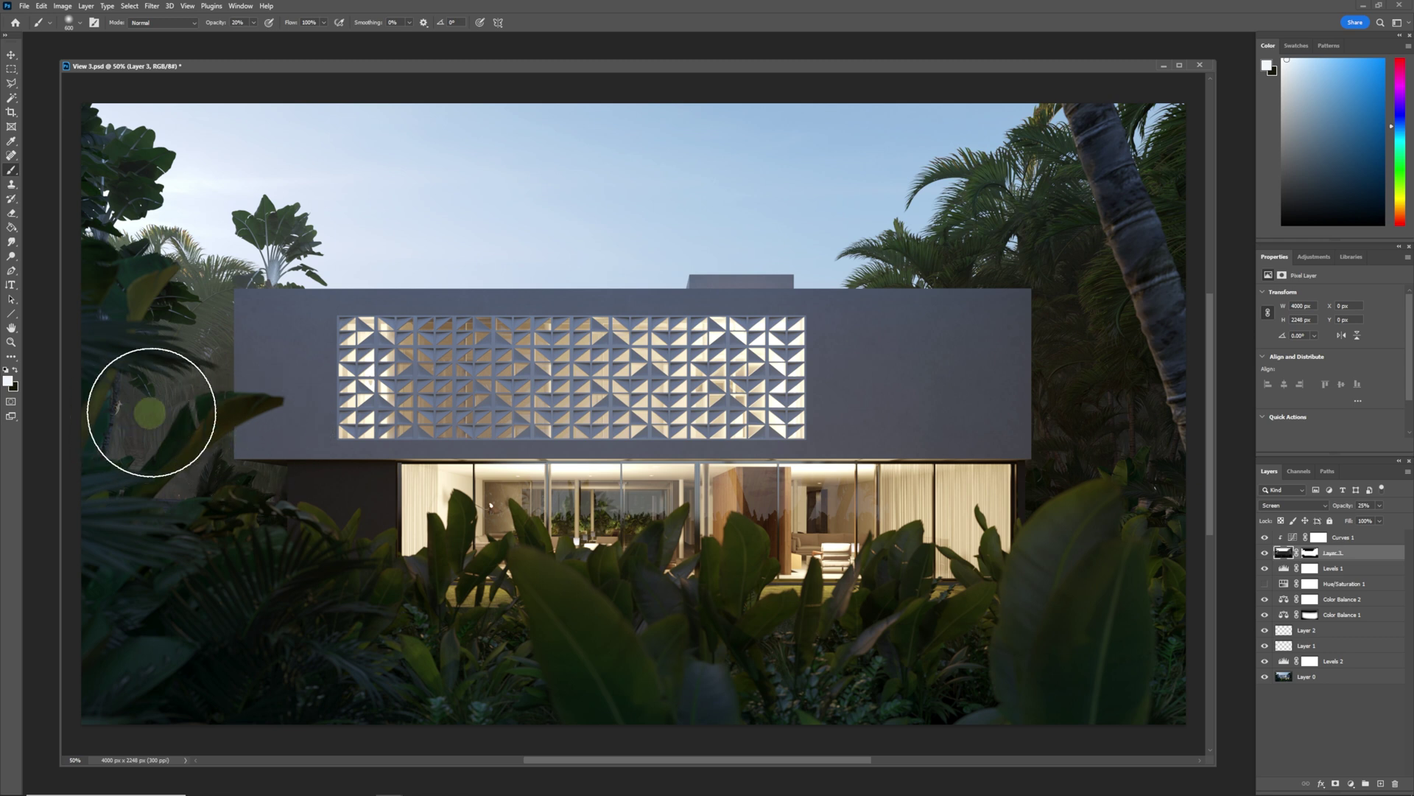
mouse_move(151, 413)
left_mouse_down()
mouse_move(236, 347)
mouse_move(218, 315)
mouse_move(165, 446)
mouse_move(192, 473)
mouse_move(221, 411)
mouse_move(180, 490)
mouse_move(316, 548)
mouse_move(214, 537)
mouse_move(142, 410)
mouse_move(466, 425)
mouse_move(508, 464)
left_mouse_up()
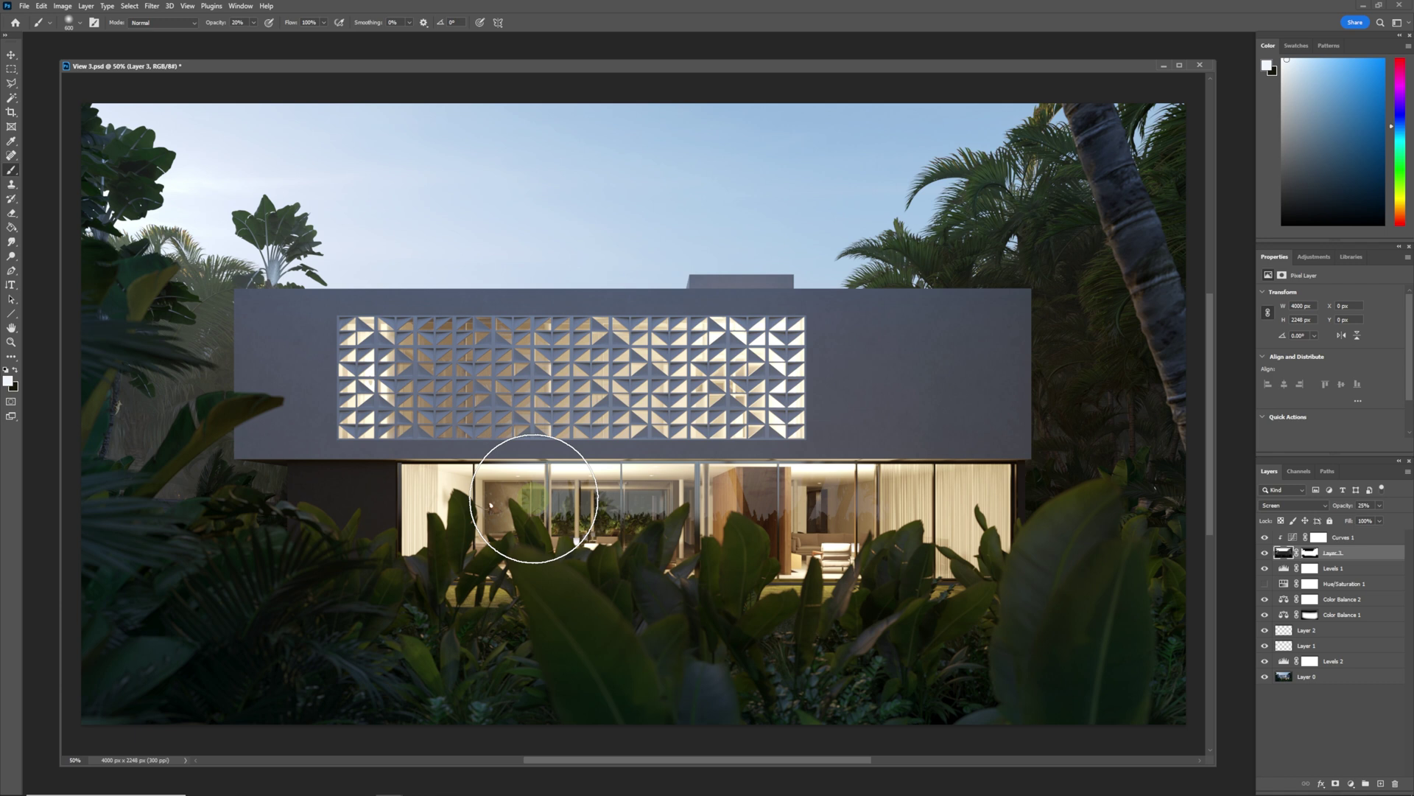
left_click(1051, 549)
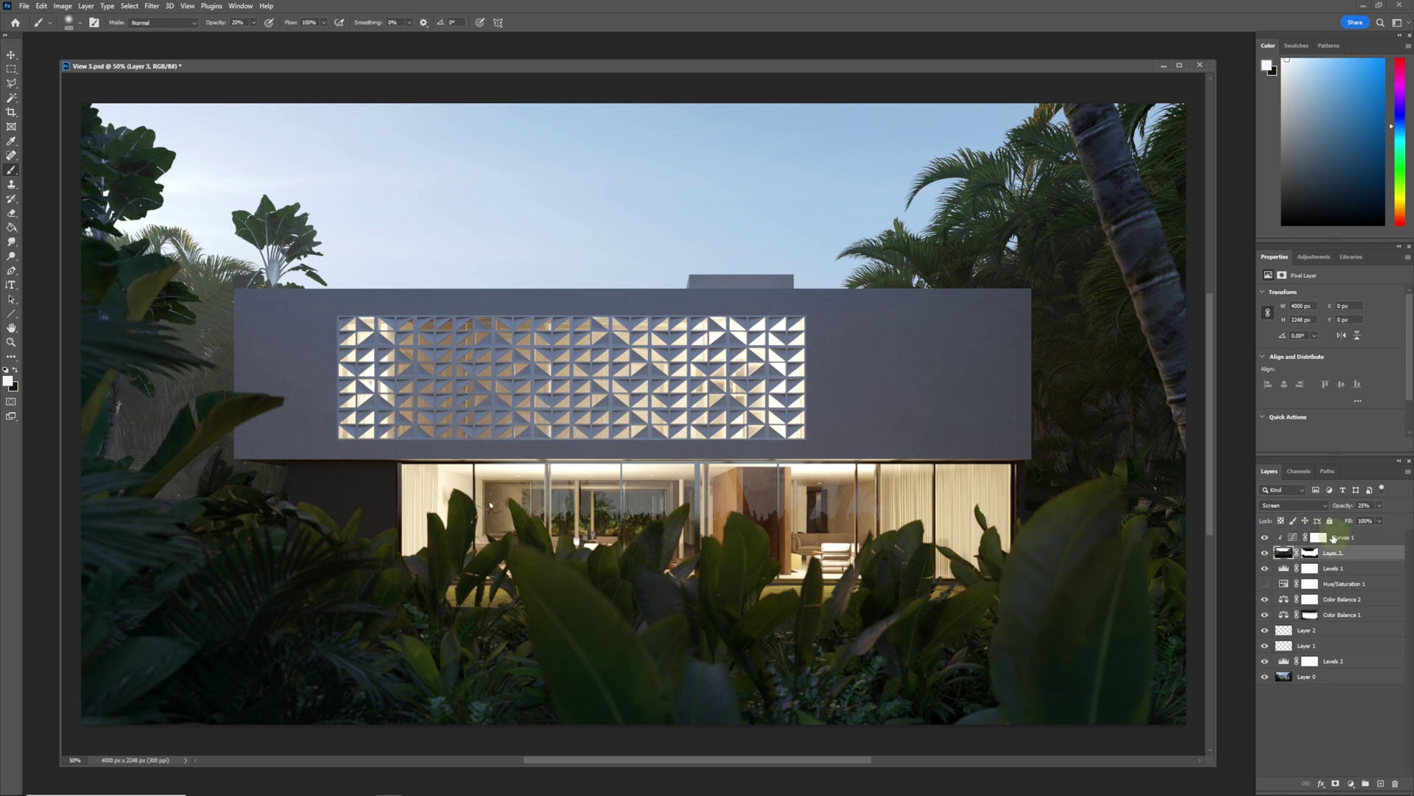
Hide Curves 1 and Layer 3 to compare before and after the fog
left_click(1267, 541)
left_click(1265, 538)
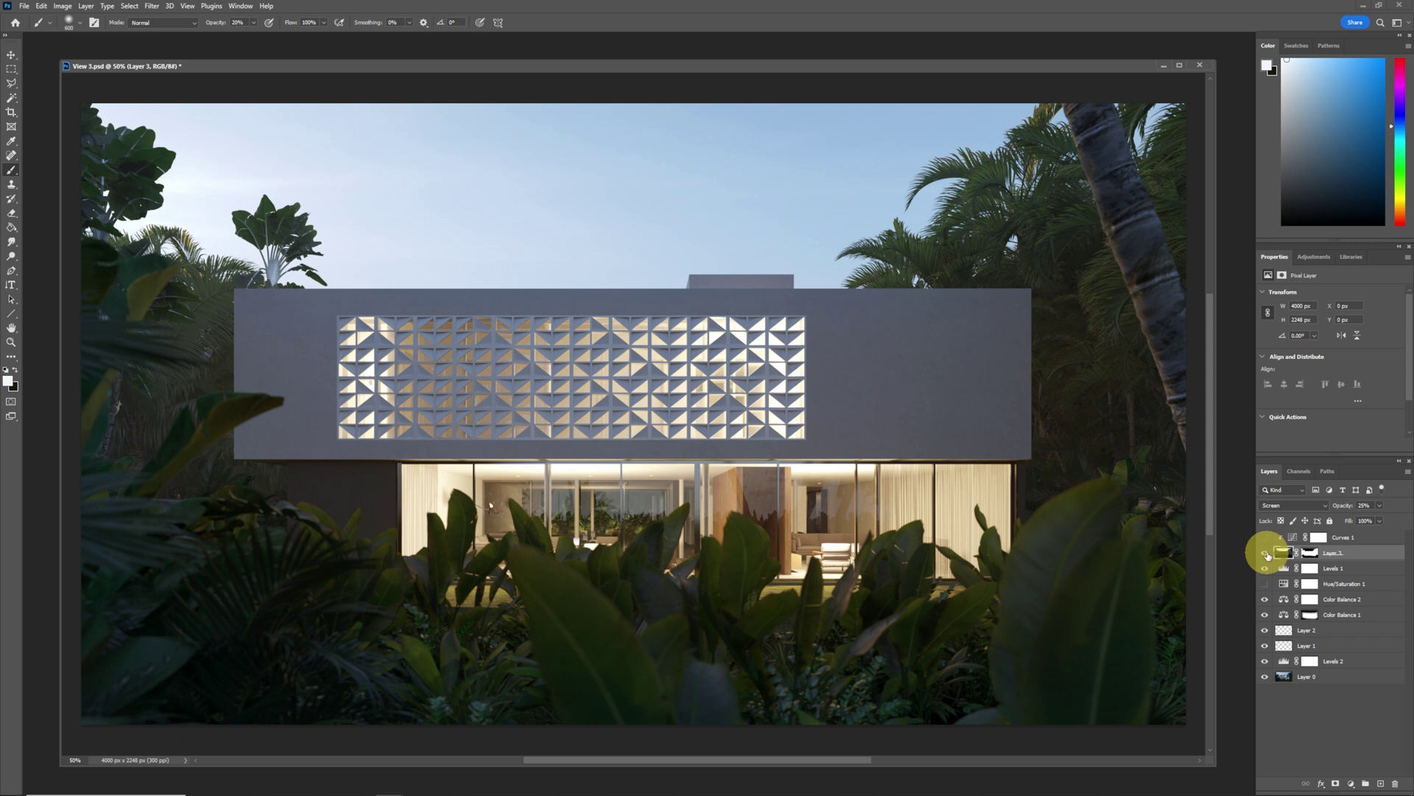
left_click(1265, 553)
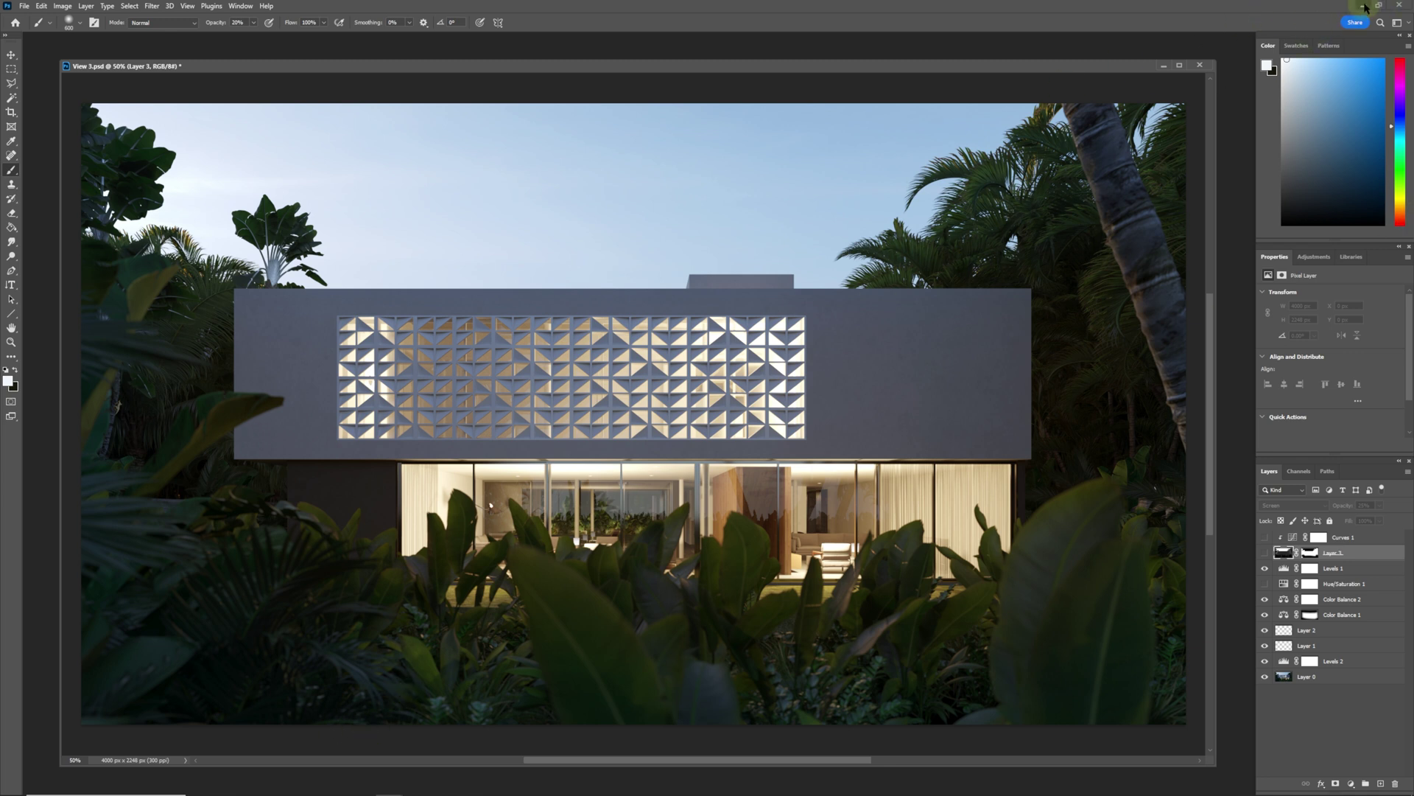
Add a CGeometry_ZDepth render element in Corona Render Setup and reset Max Z to 0.0mm
left_click(1363, 6)
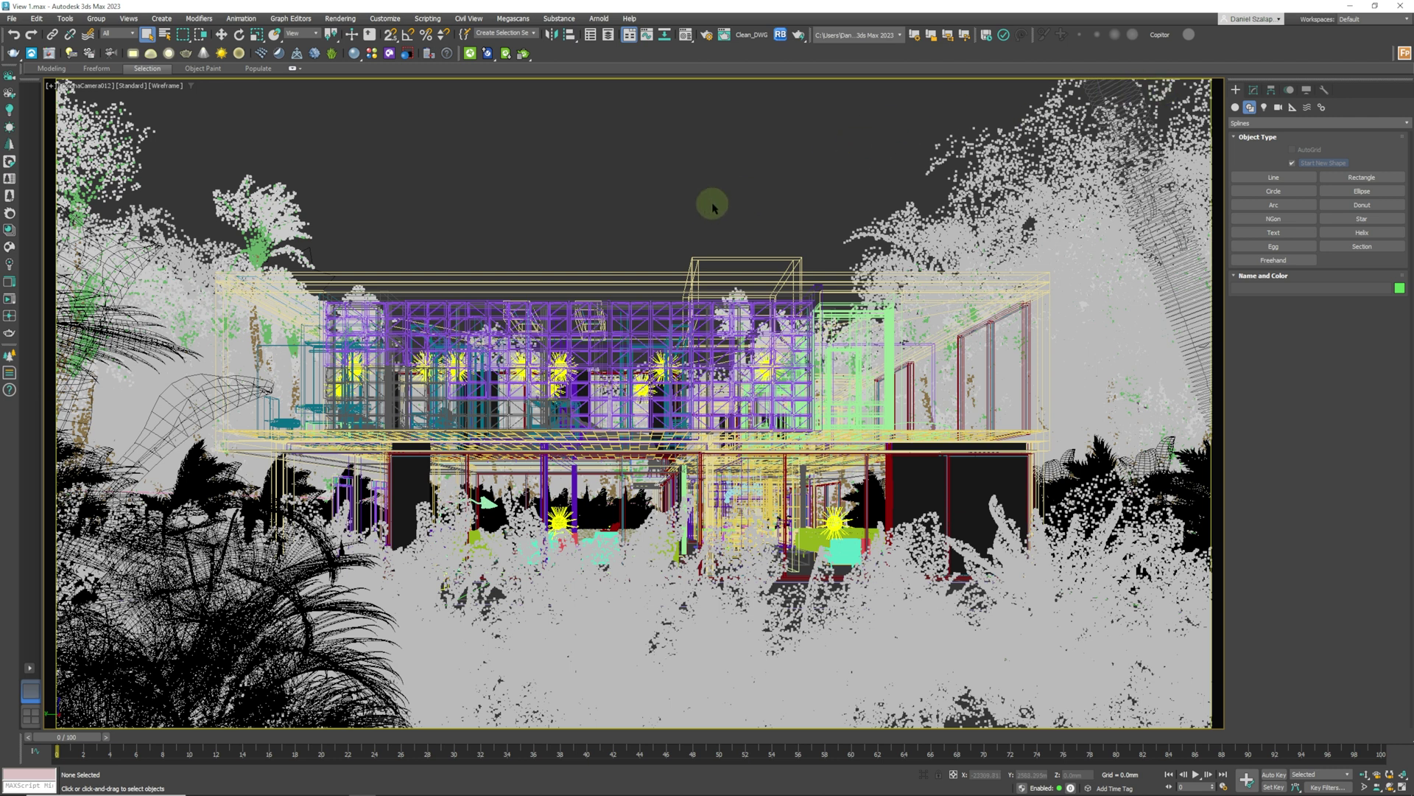
key("F10")
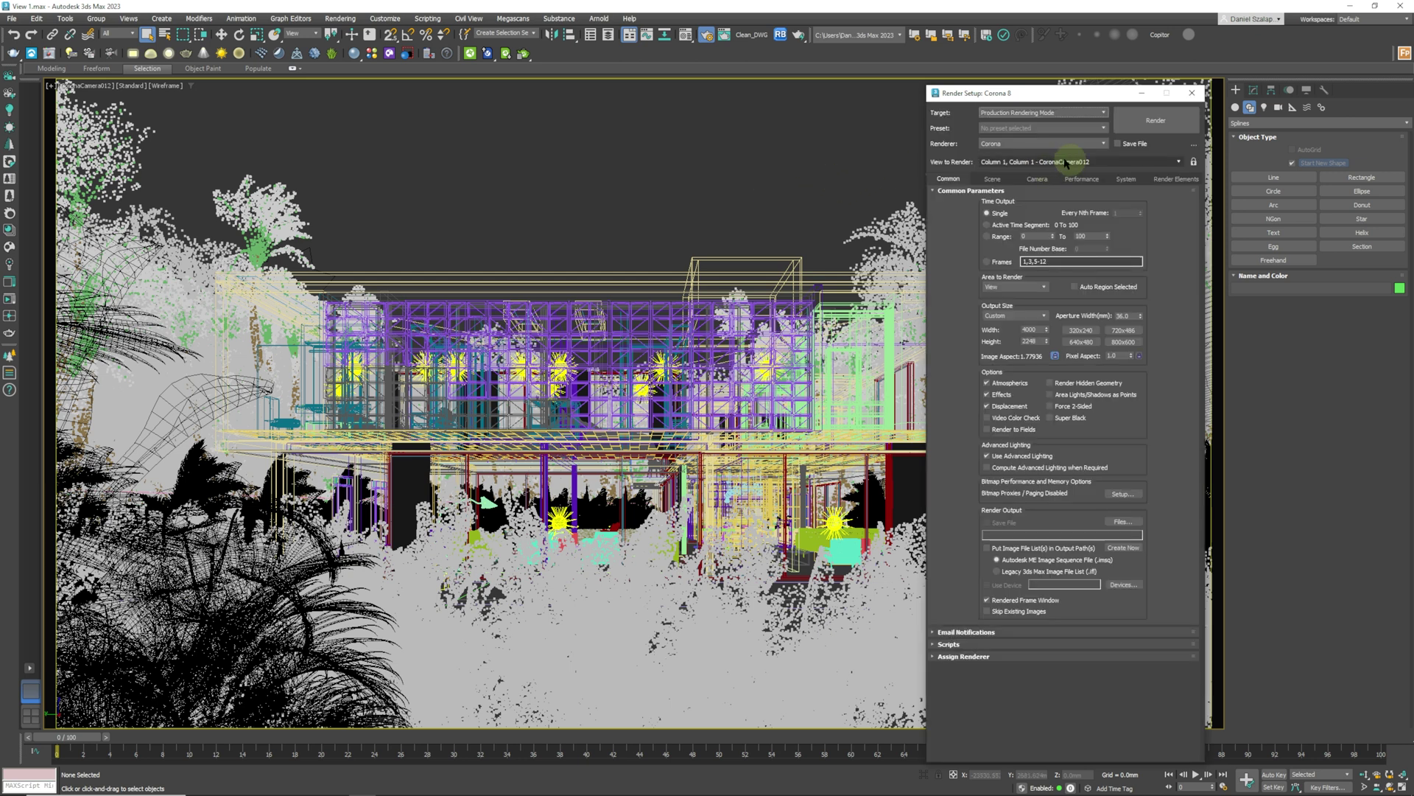
left_click(1171, 180)
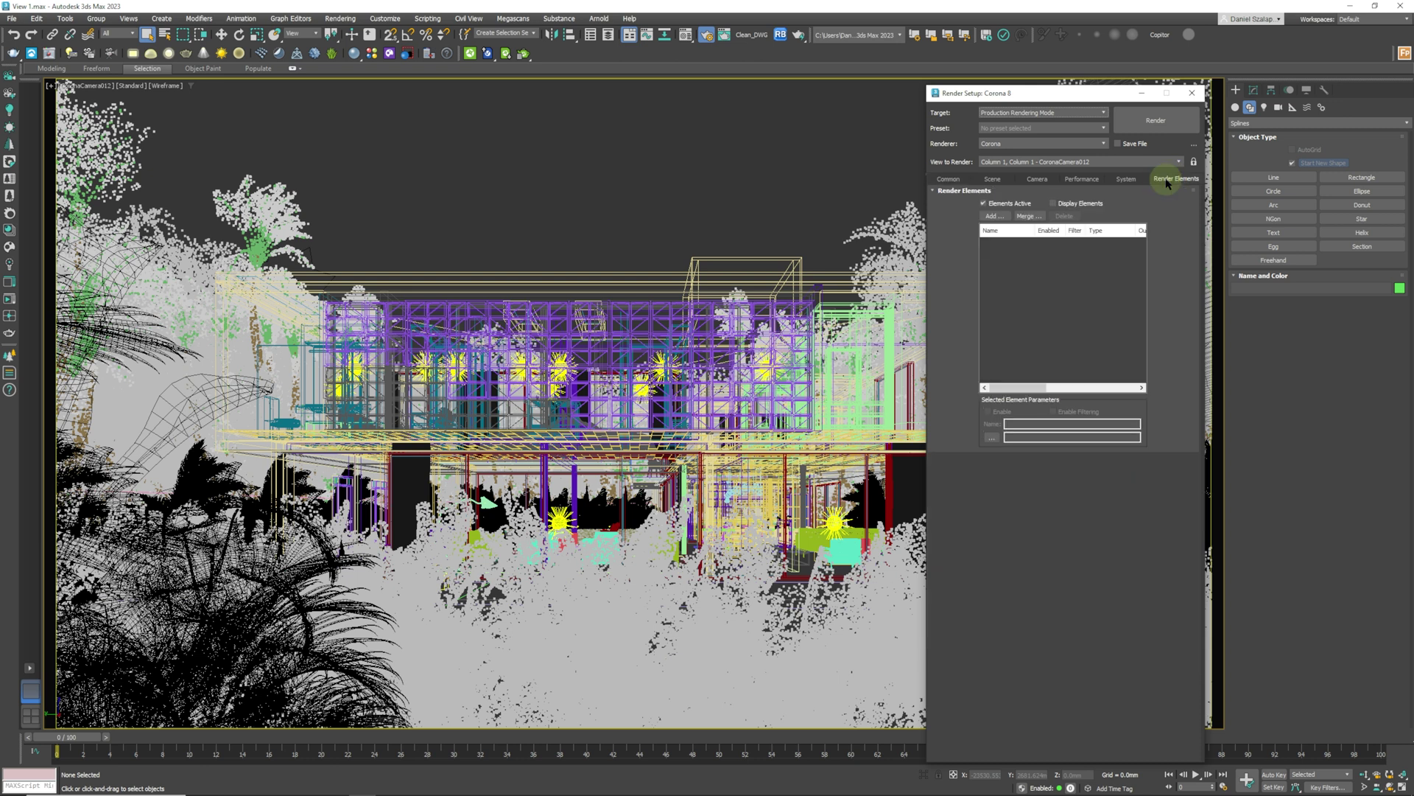
left_click(993, 216)
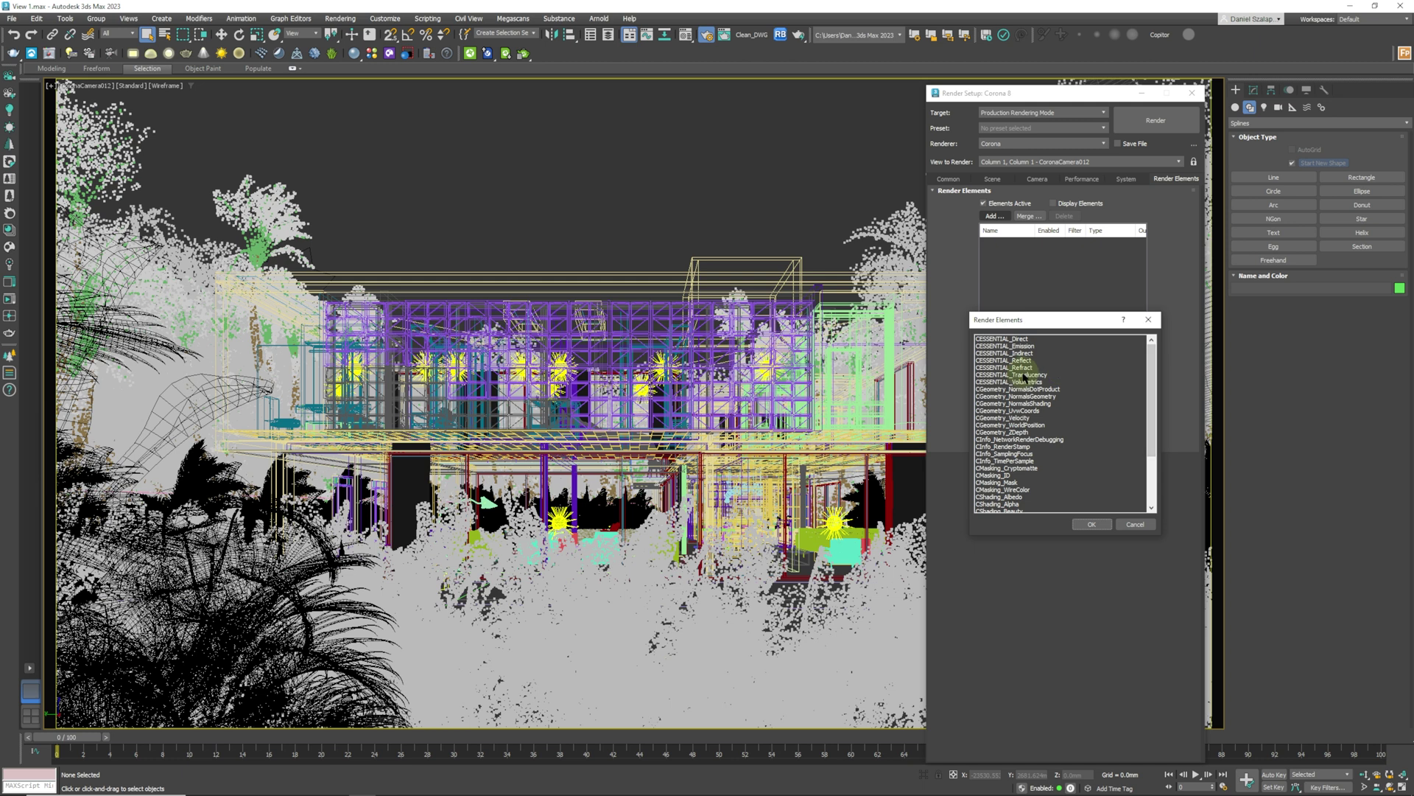
left_click(1014, 434)
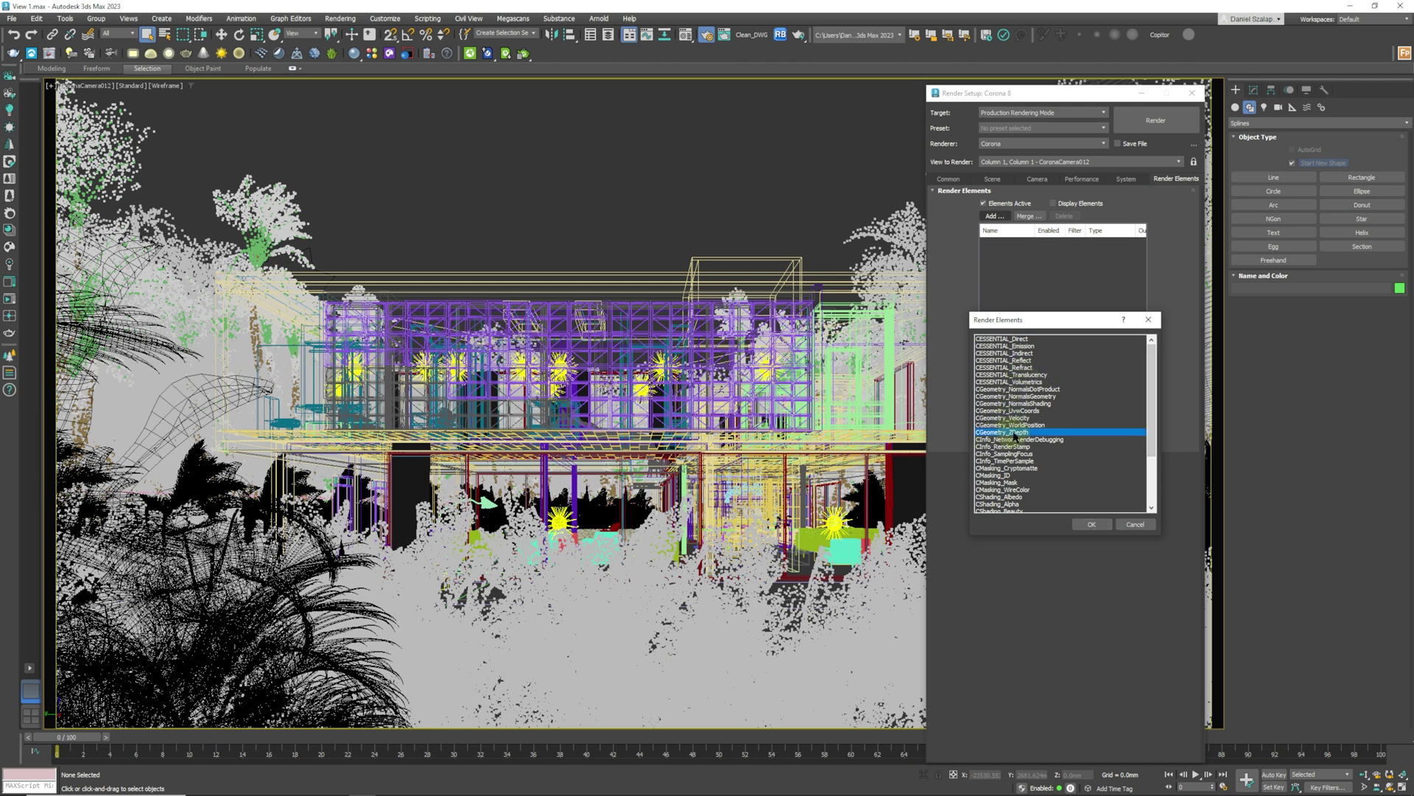
left_click(1092, 524)
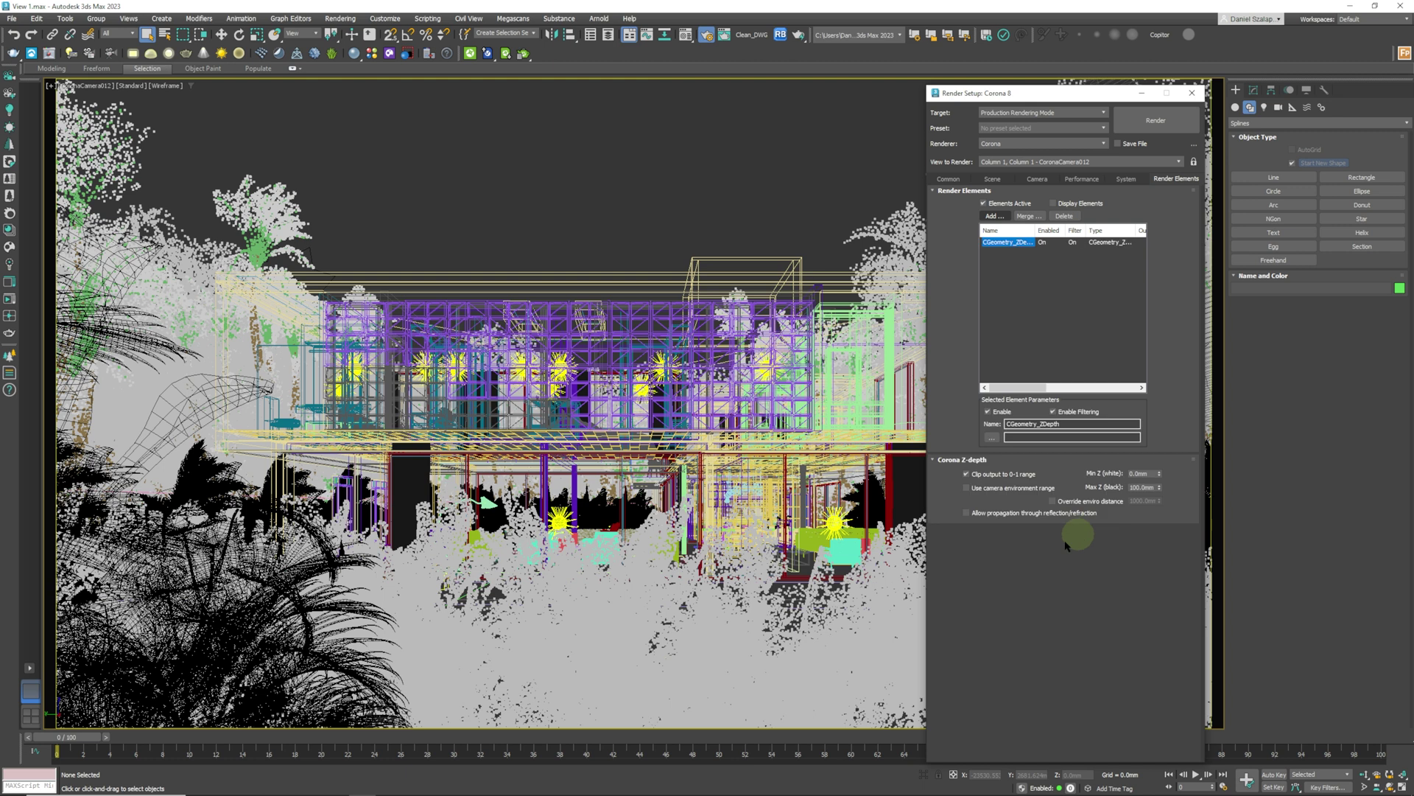
right_click(1159, 486)
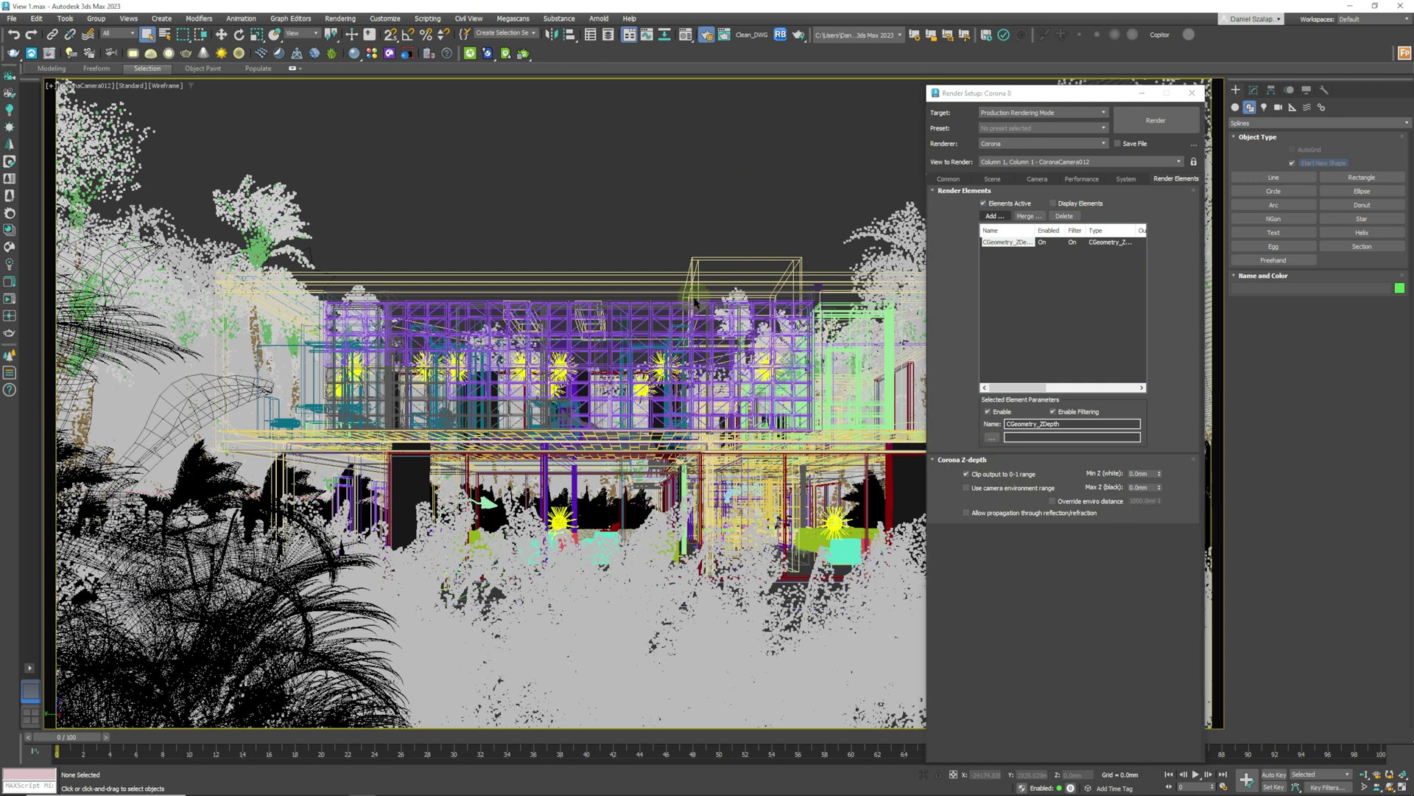
Switch to the Top view and zoom out to show the whole villa site
key("t")
scroll(677, 330, "down", 5)
scroll(677, 329, "down", 10)
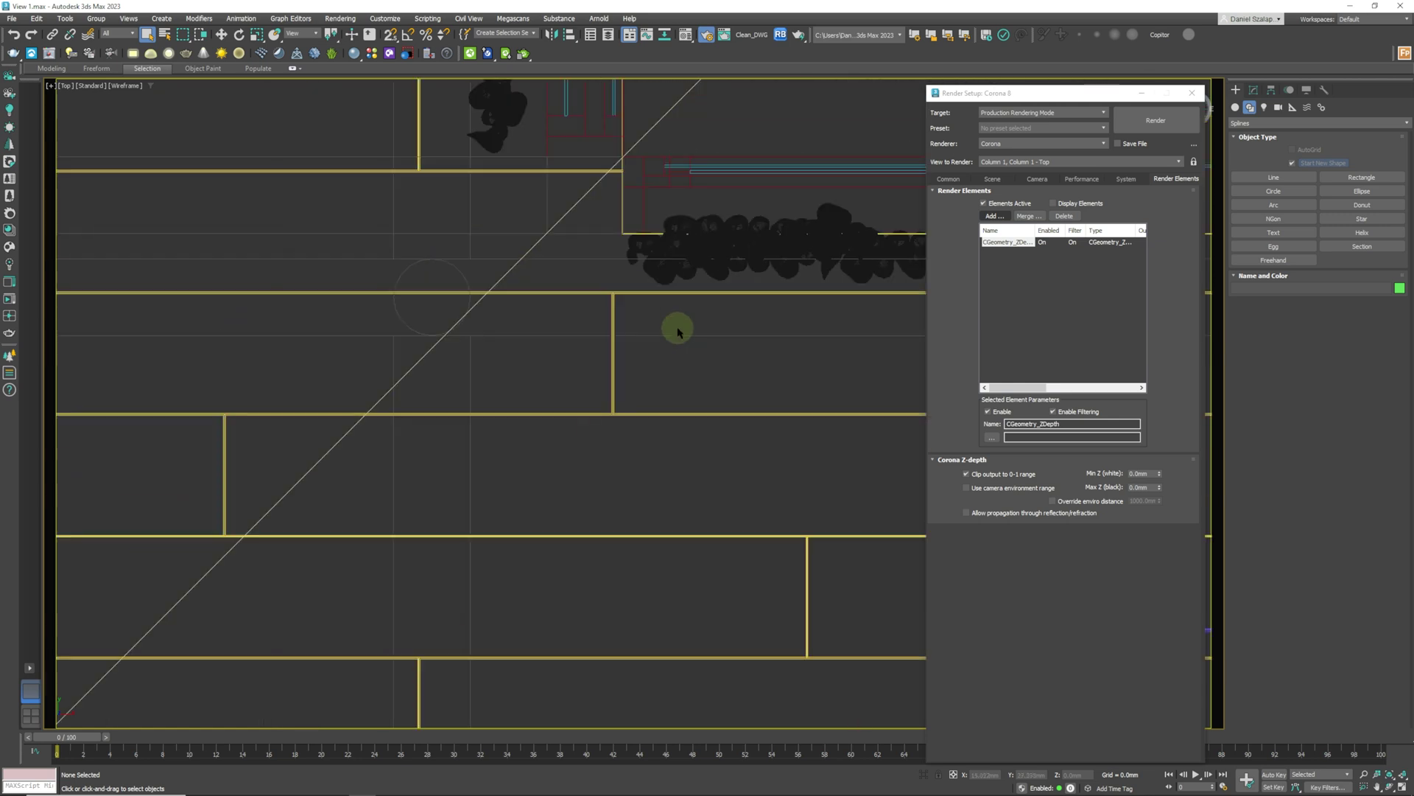
scroll(678, 332, "down", 5)
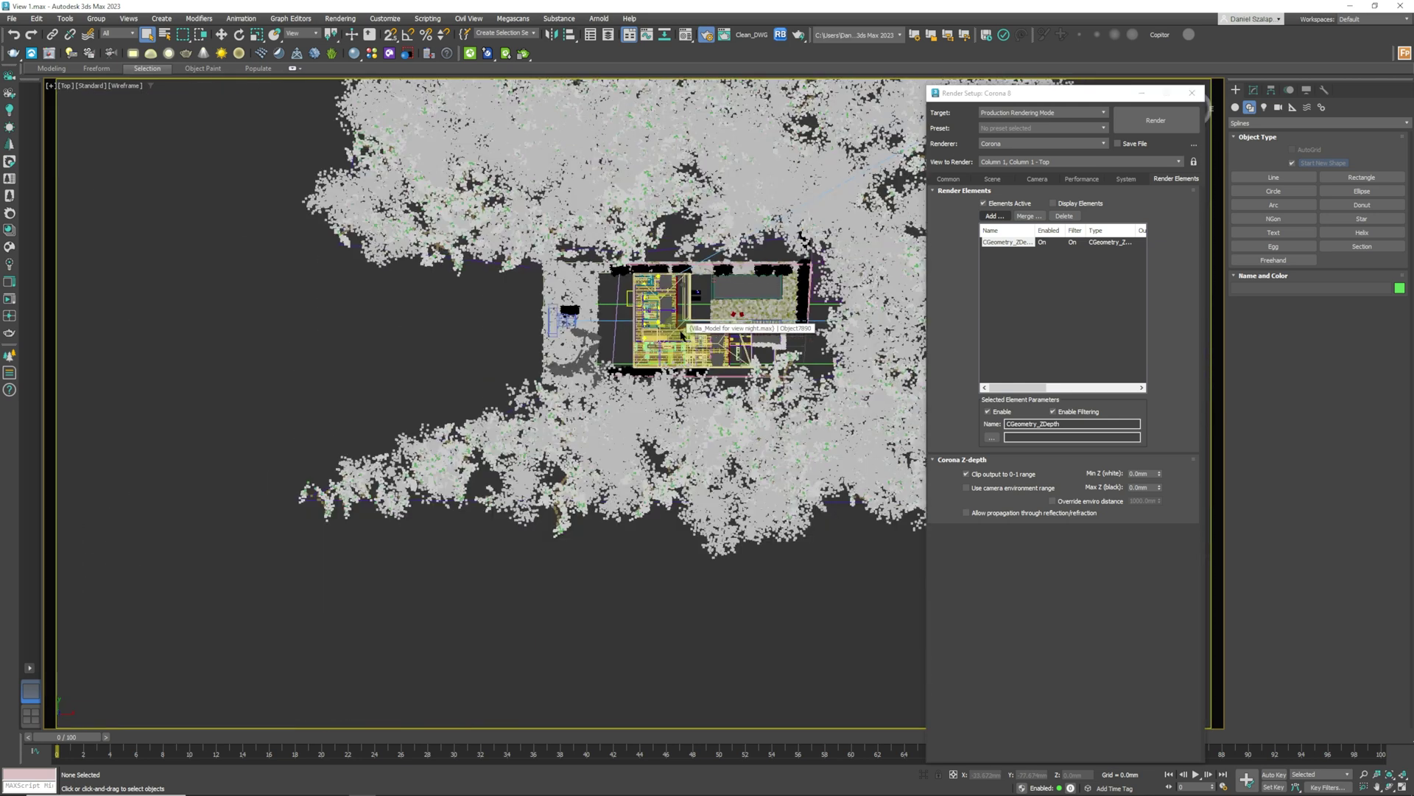
scroll(648, 372, "down", 2)
scroll(640, 368, "up", 4)
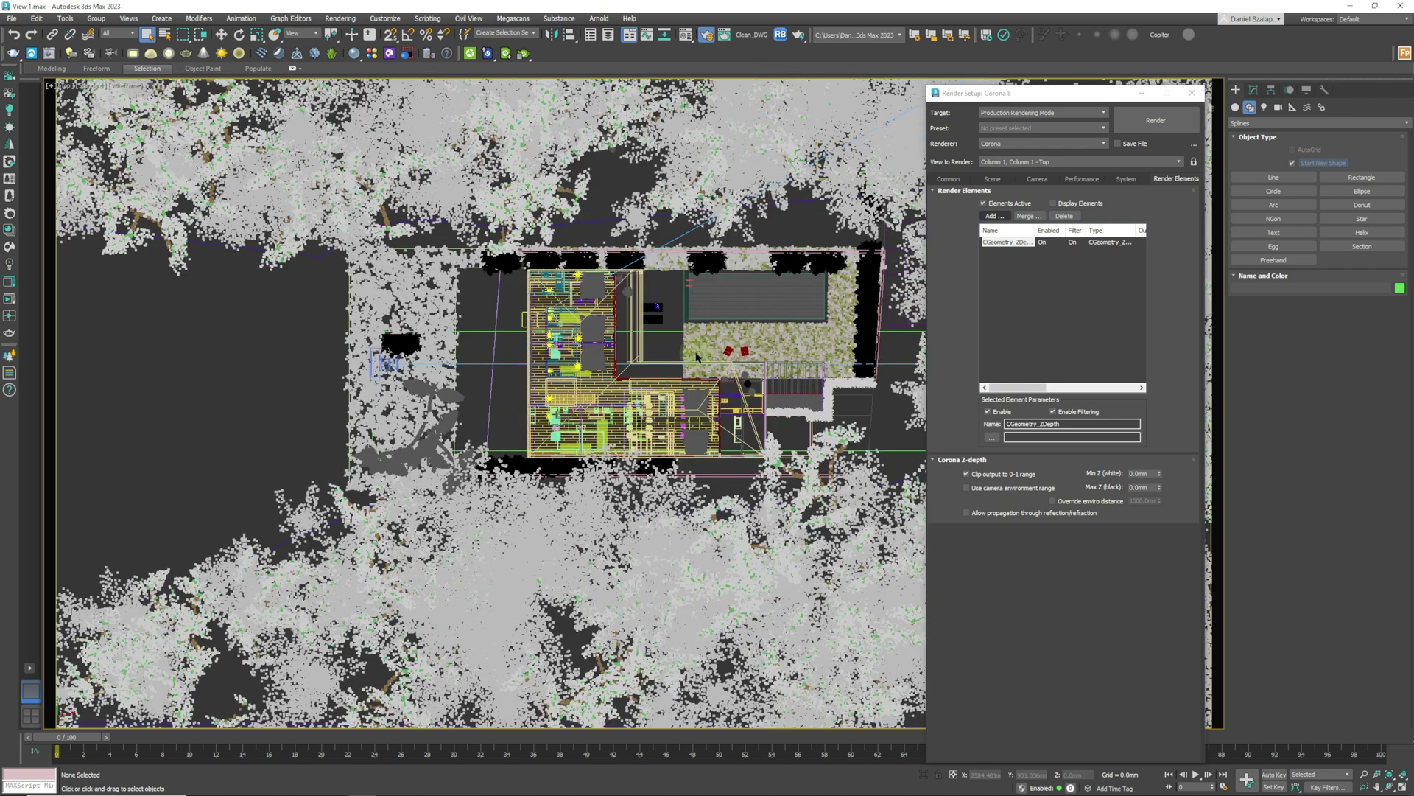
scroll(632, 359, "down", 2)
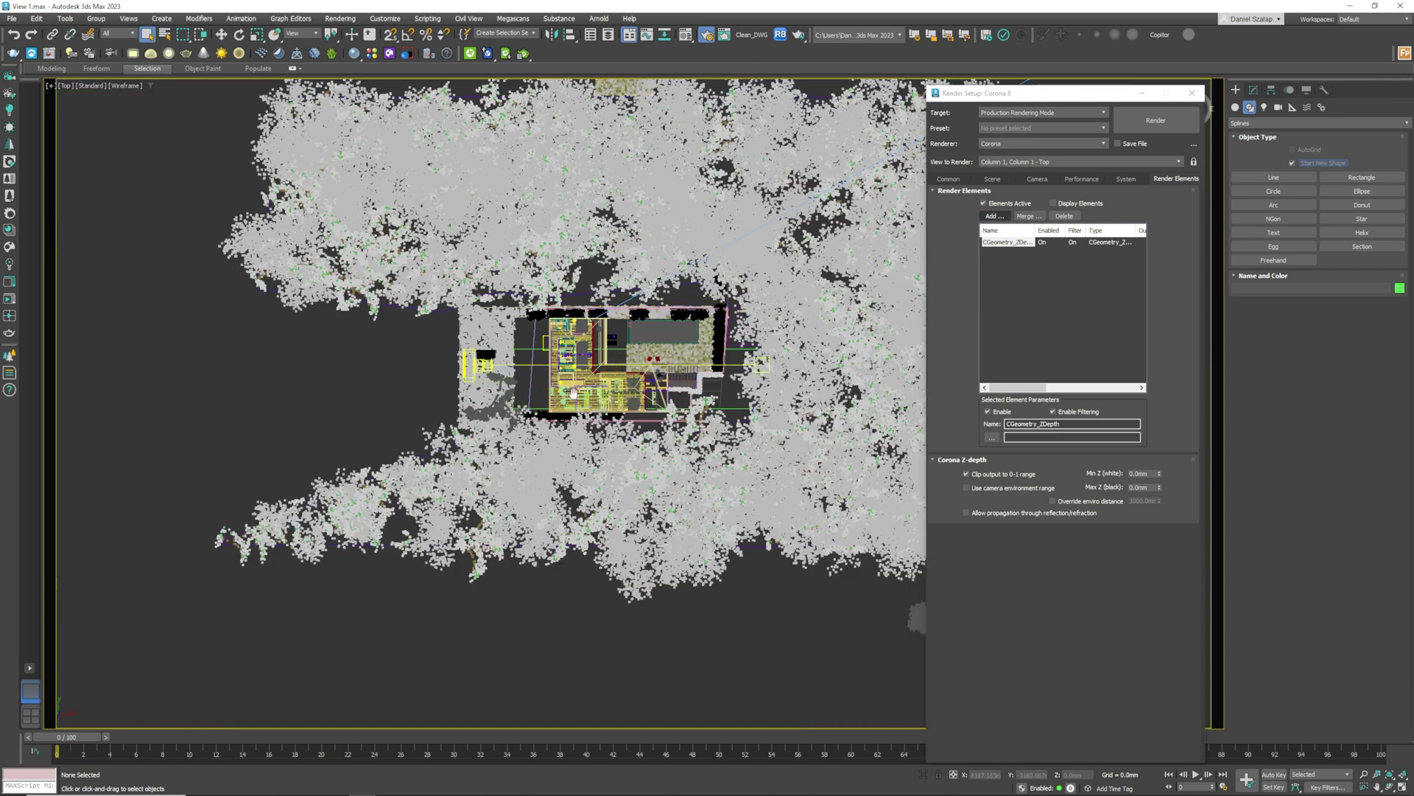
scroll(640, 391, "down", 3)
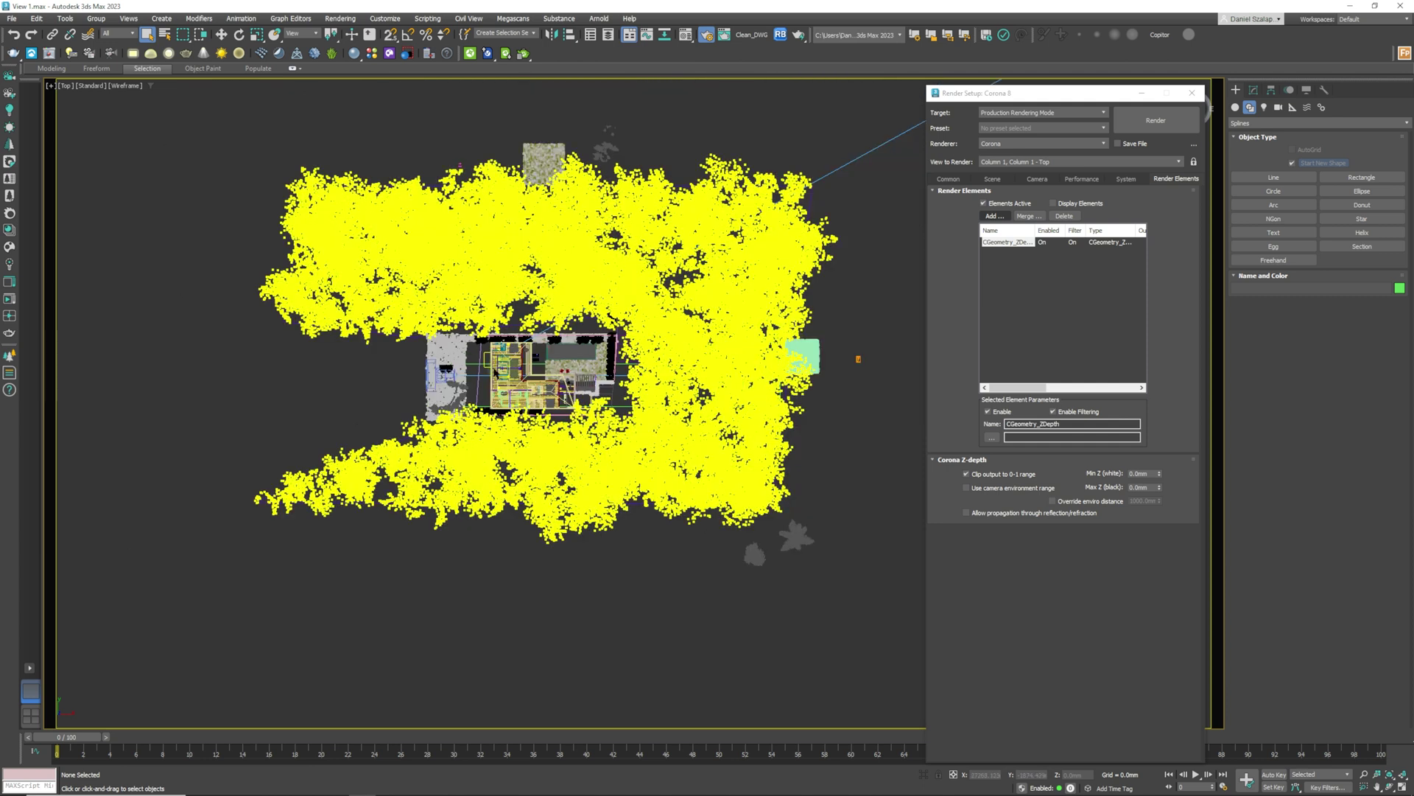
Create a Tape001 helper measuring rightward from the building's left side
left_click(1363, 179)
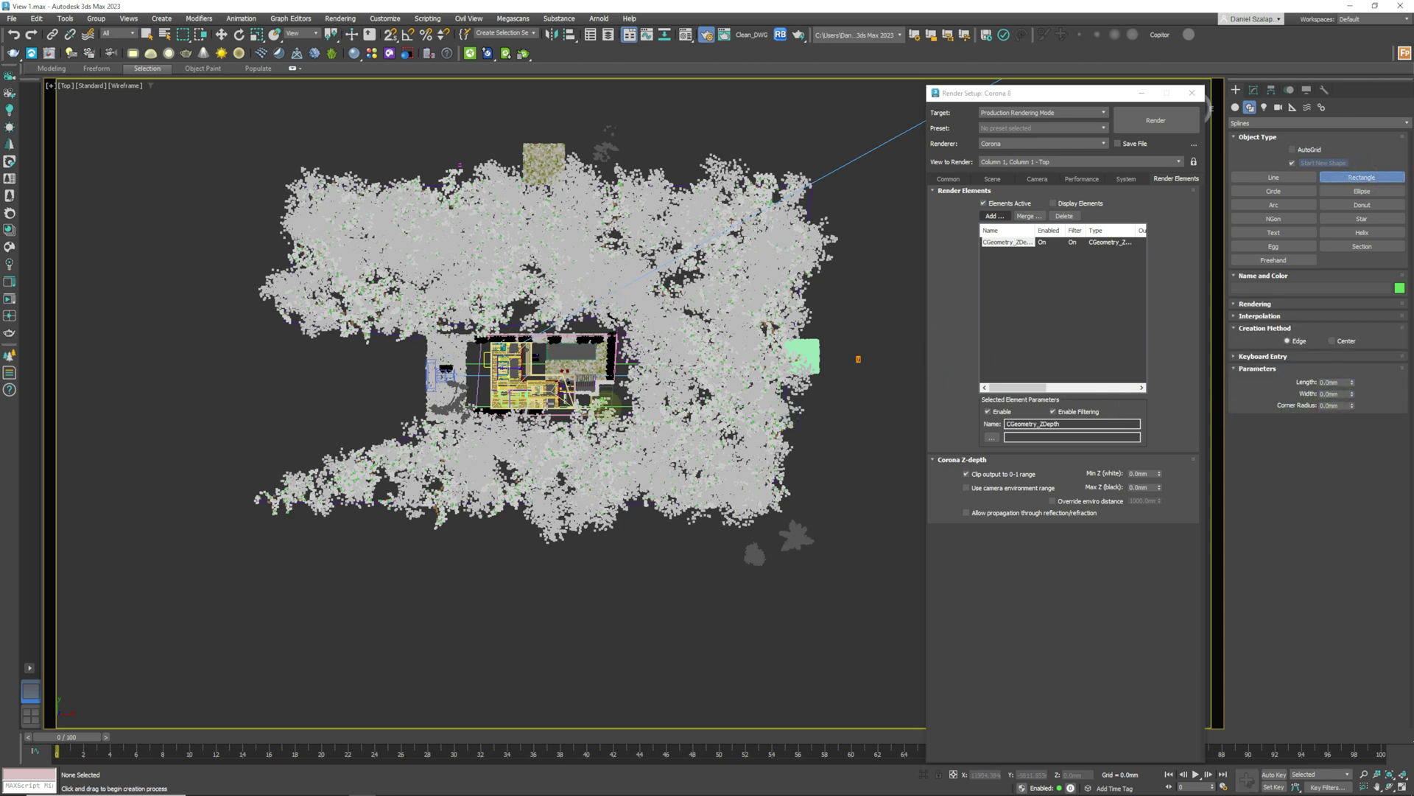
left_click(1293, 106)
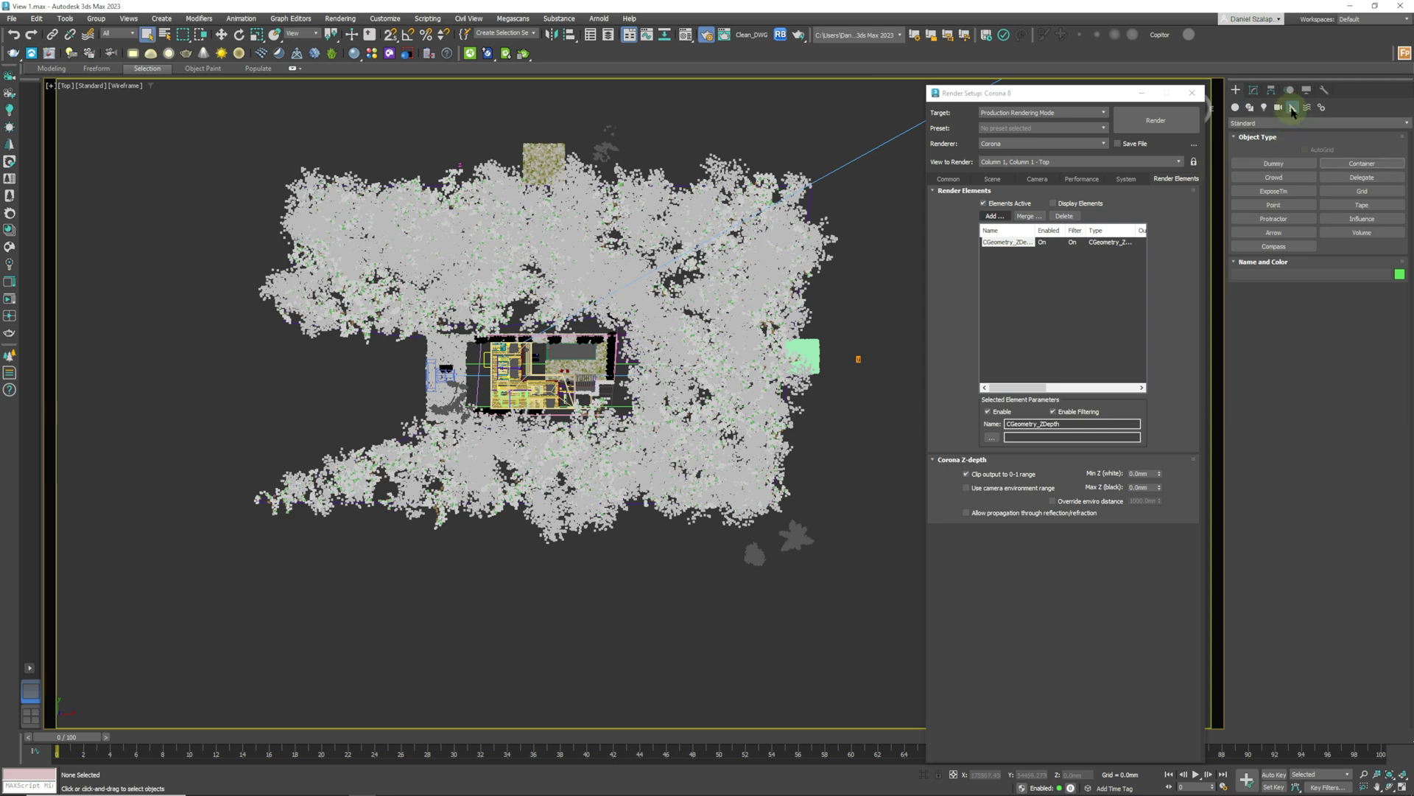
left_click(1302, 165)
left_click(1362, 206)
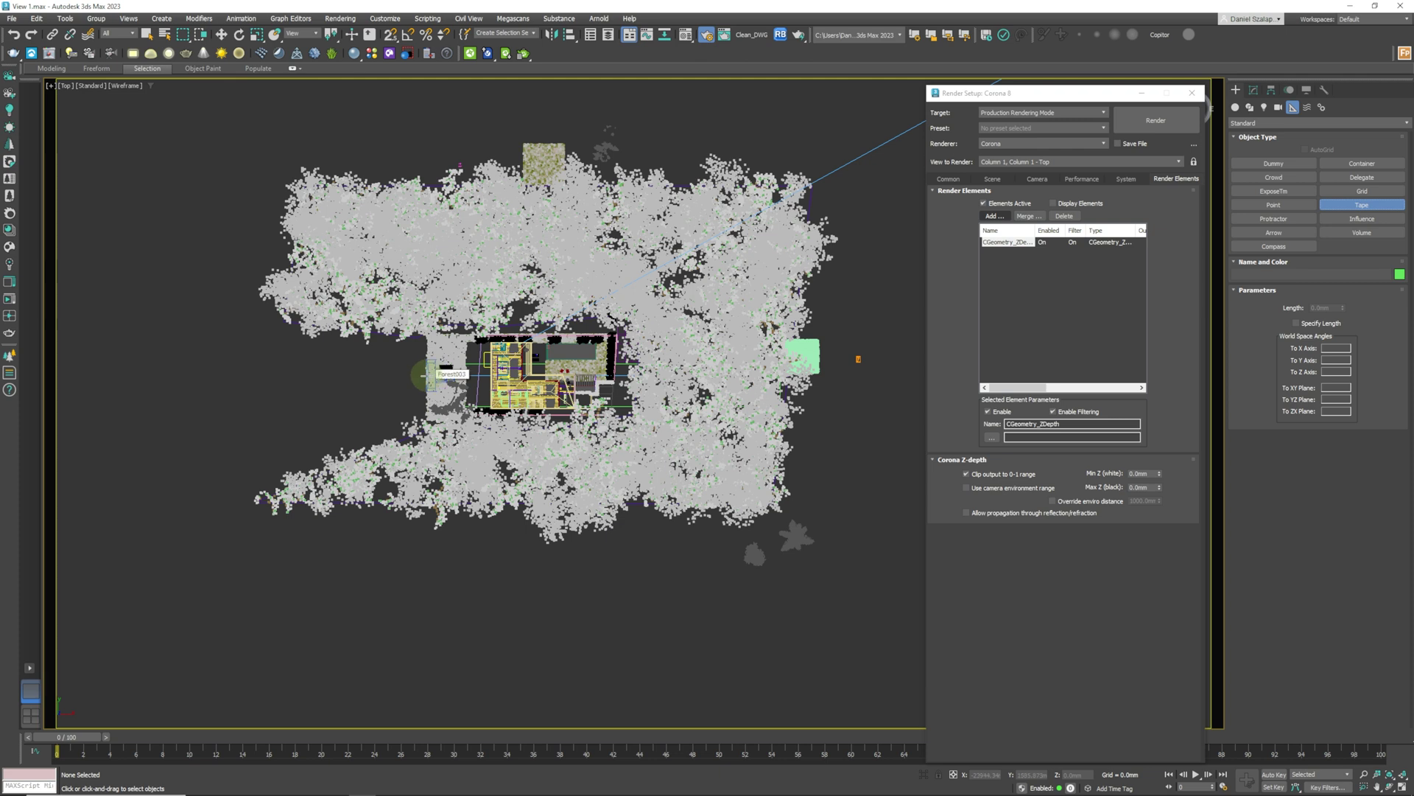
left_click_drag(423, 376, 652, 373)
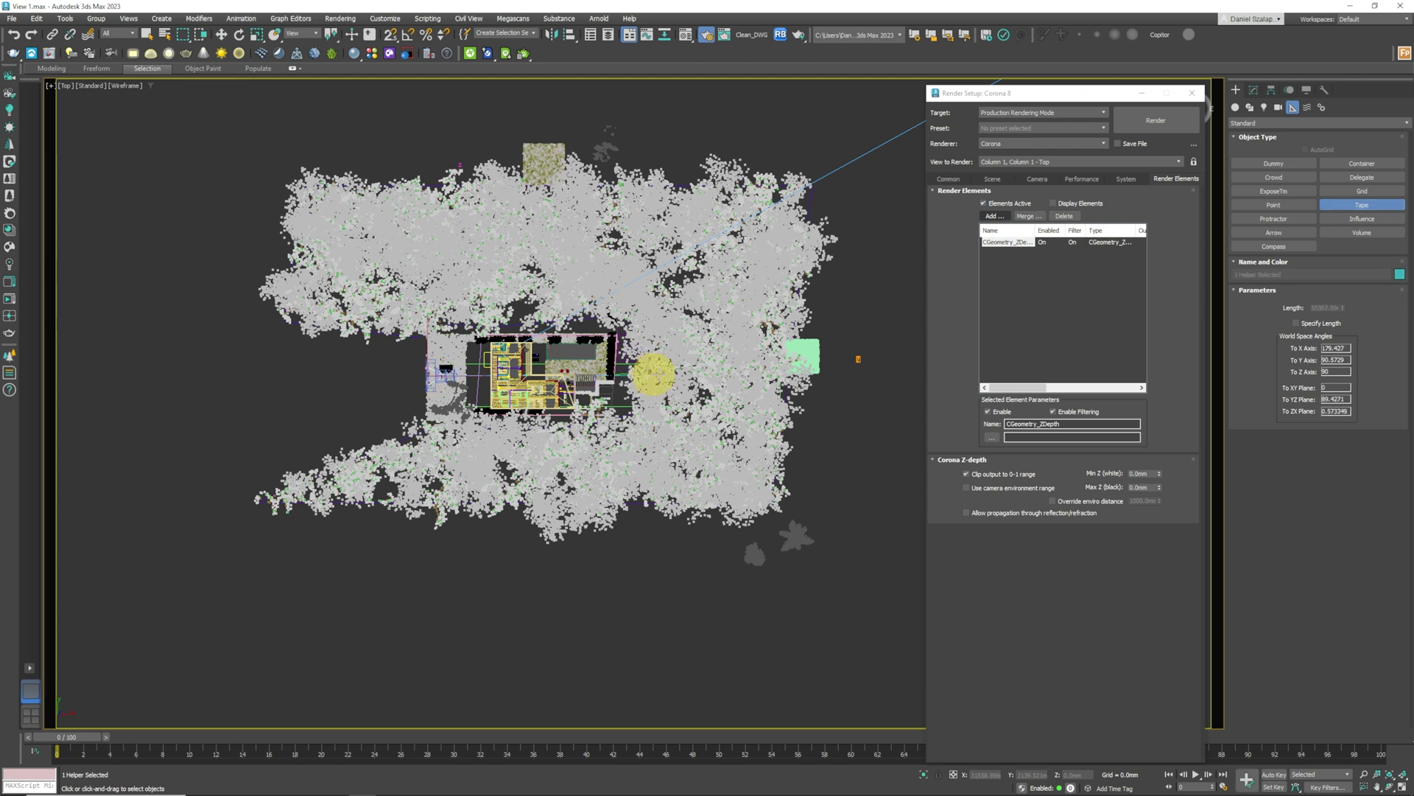
left_click_drag(778, 370, 798, 371)
left_click_drag(796, 372, 795, 371)
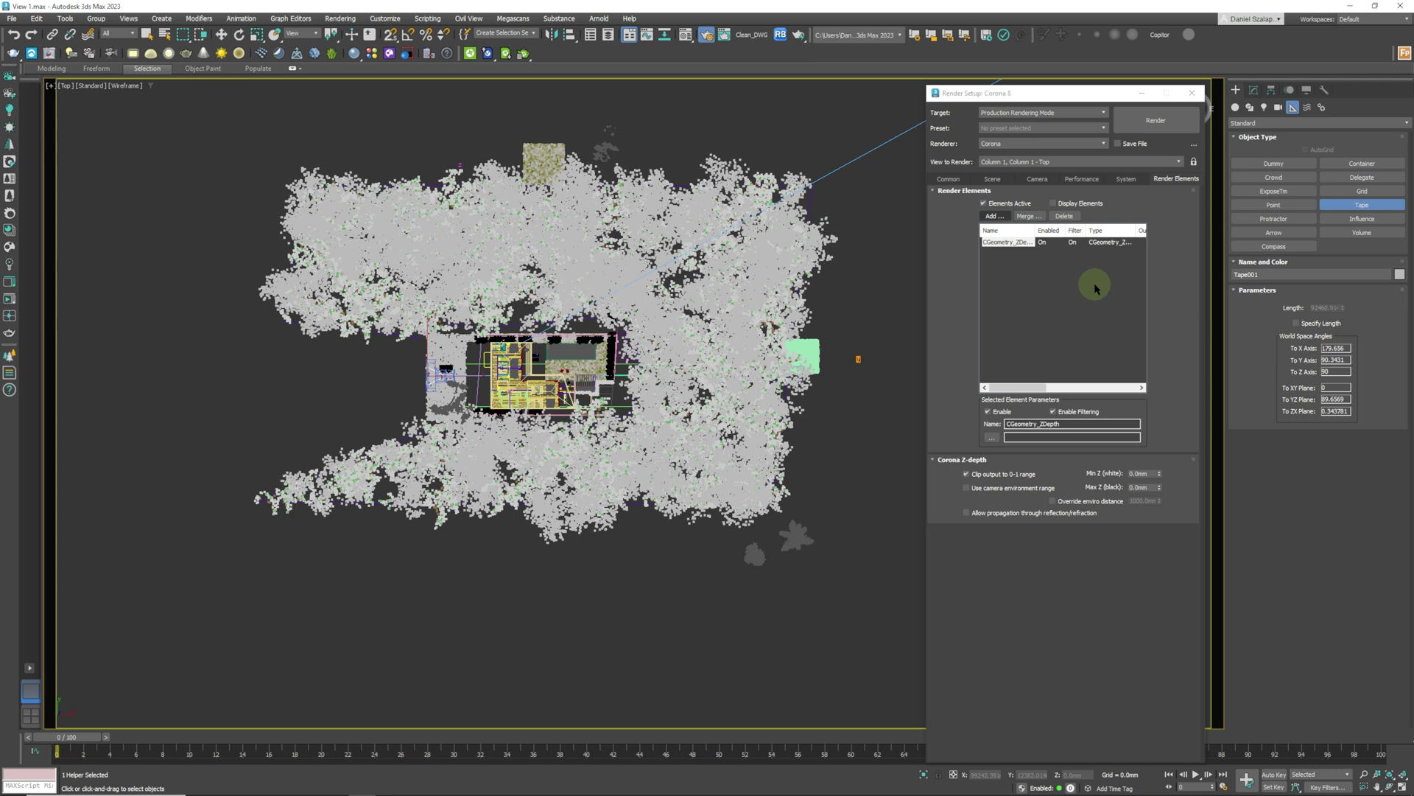
Draw a wide rectangle spline across the house
left_click(1255, 90)
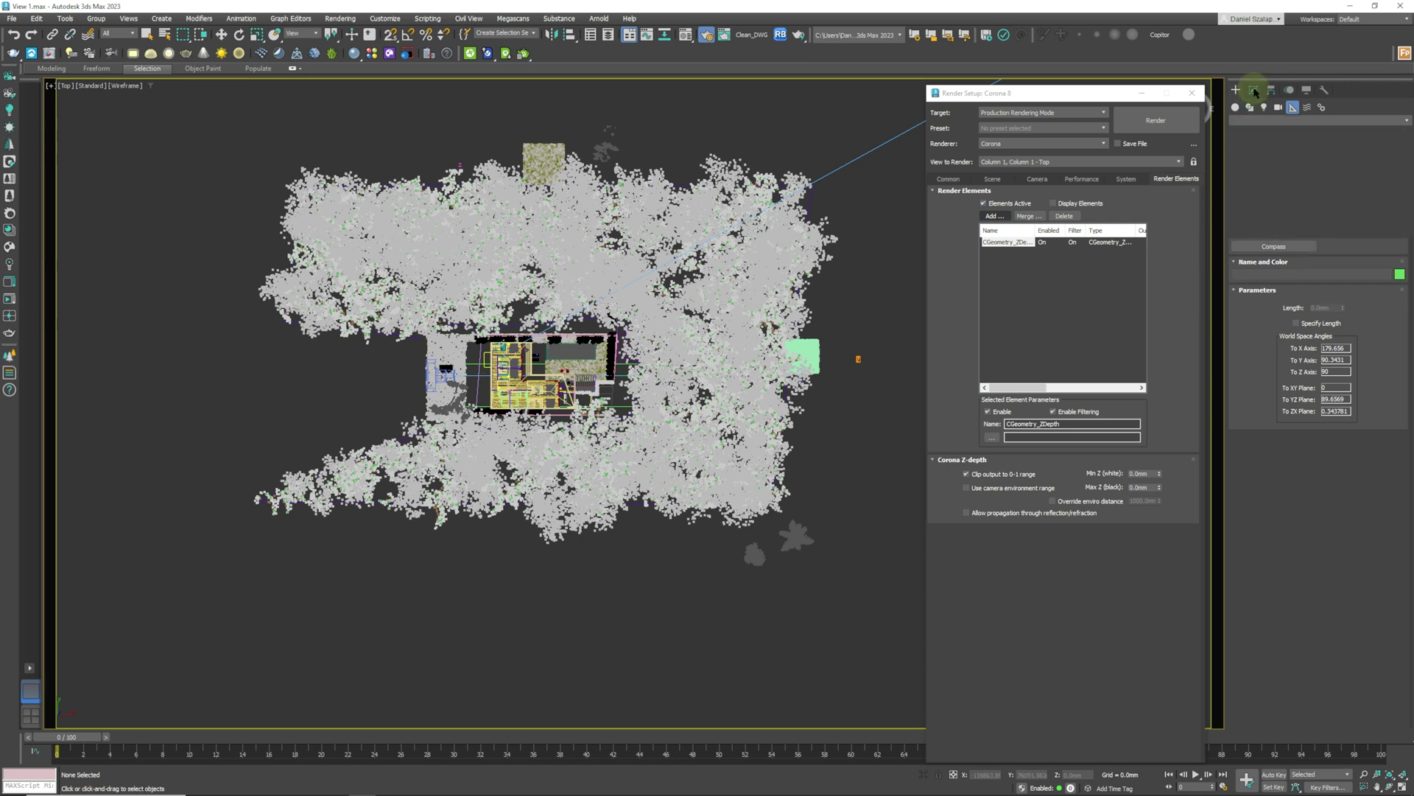
left_click(1236, 90)
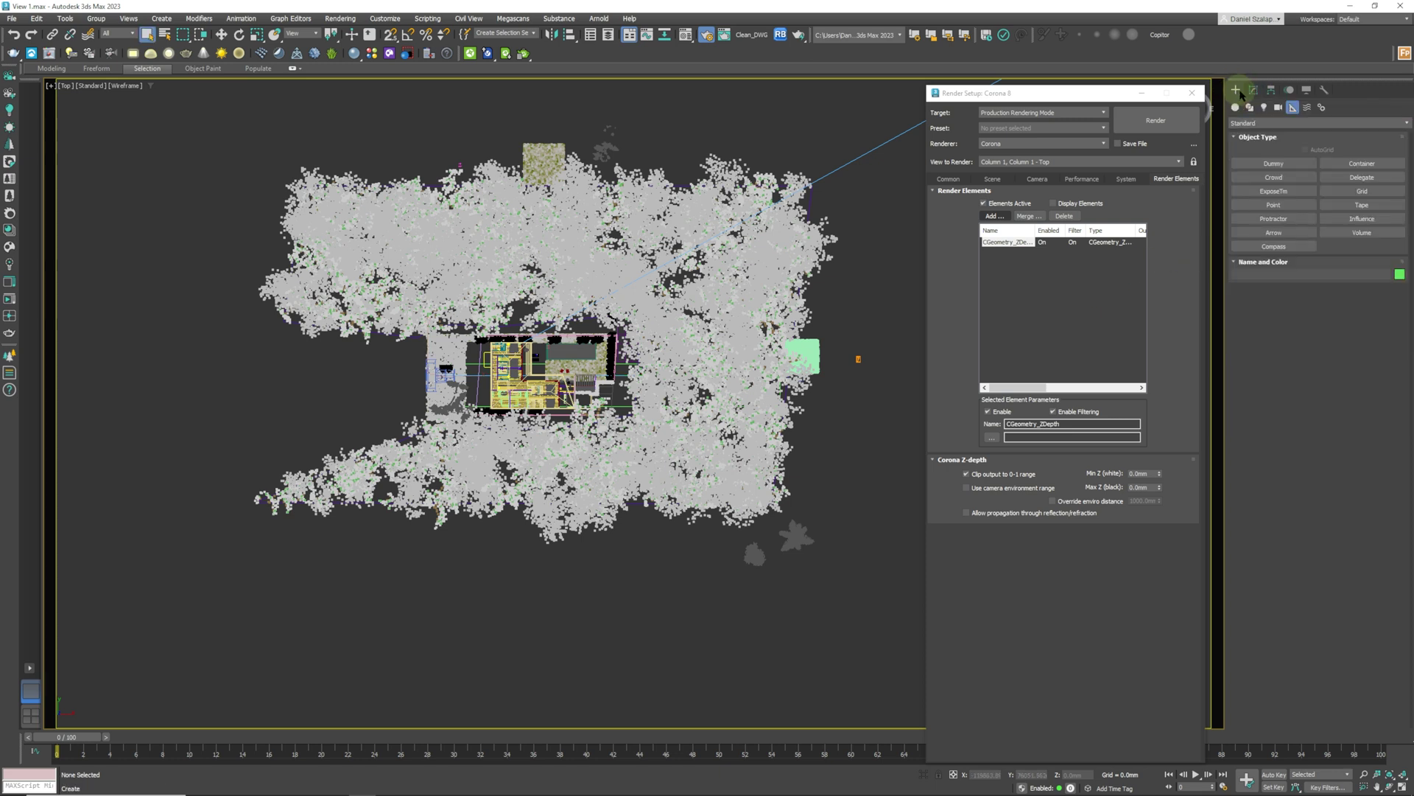
left_click(1250, 107)
left_click(1360, 178)
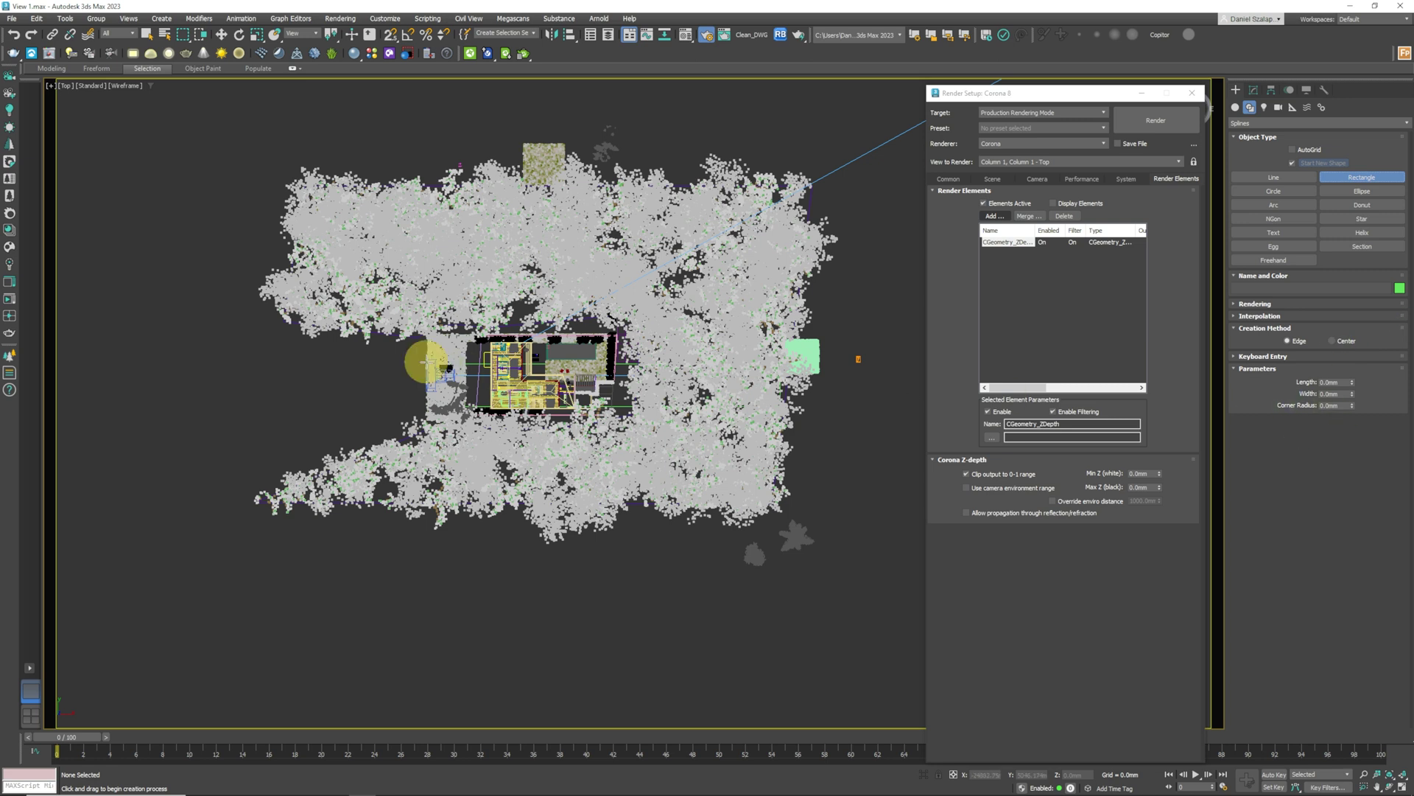
left_click_drag(427, 360, 797, 390)
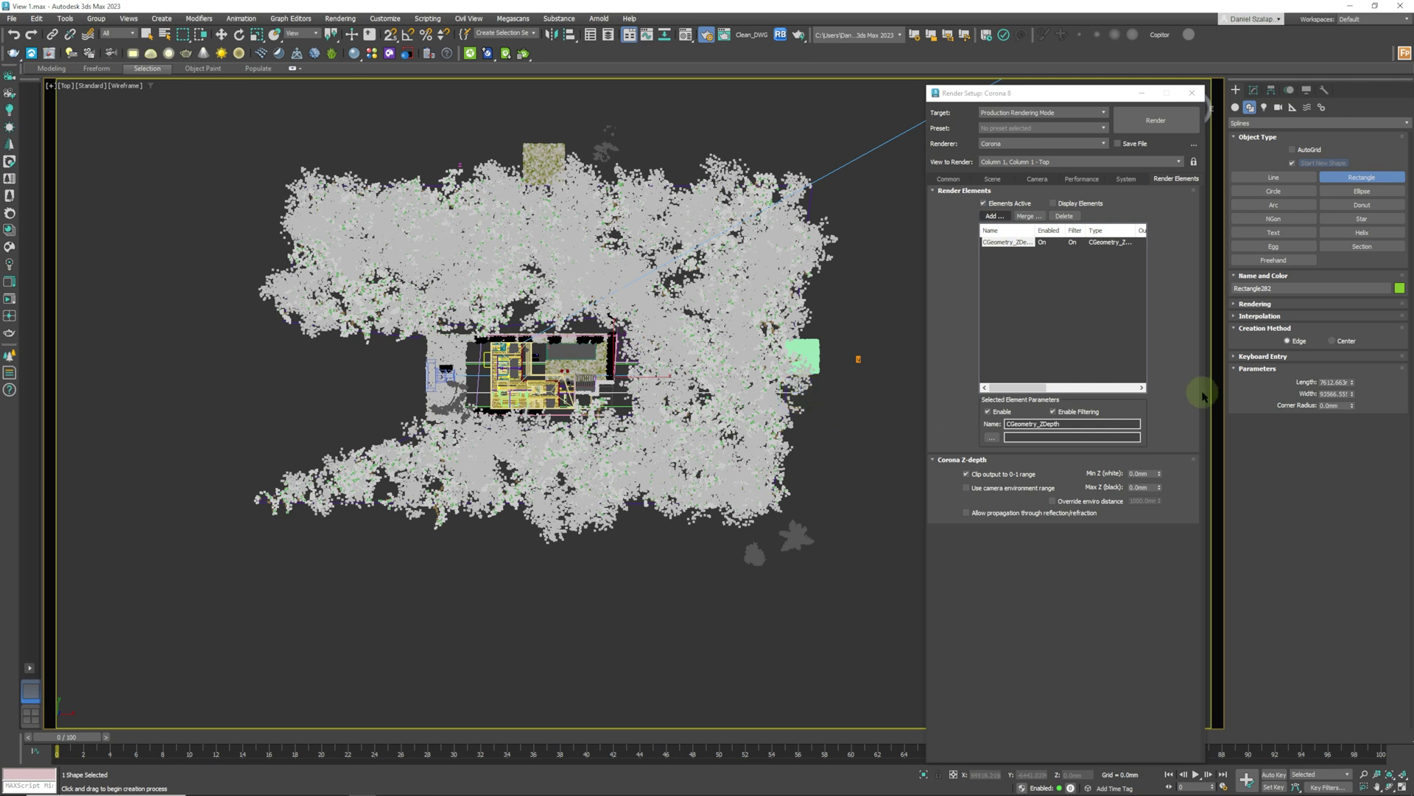
Copy the rectangle's width, about 93566 mm, into the Z-depth Min Z field
double_click(1336, 394)
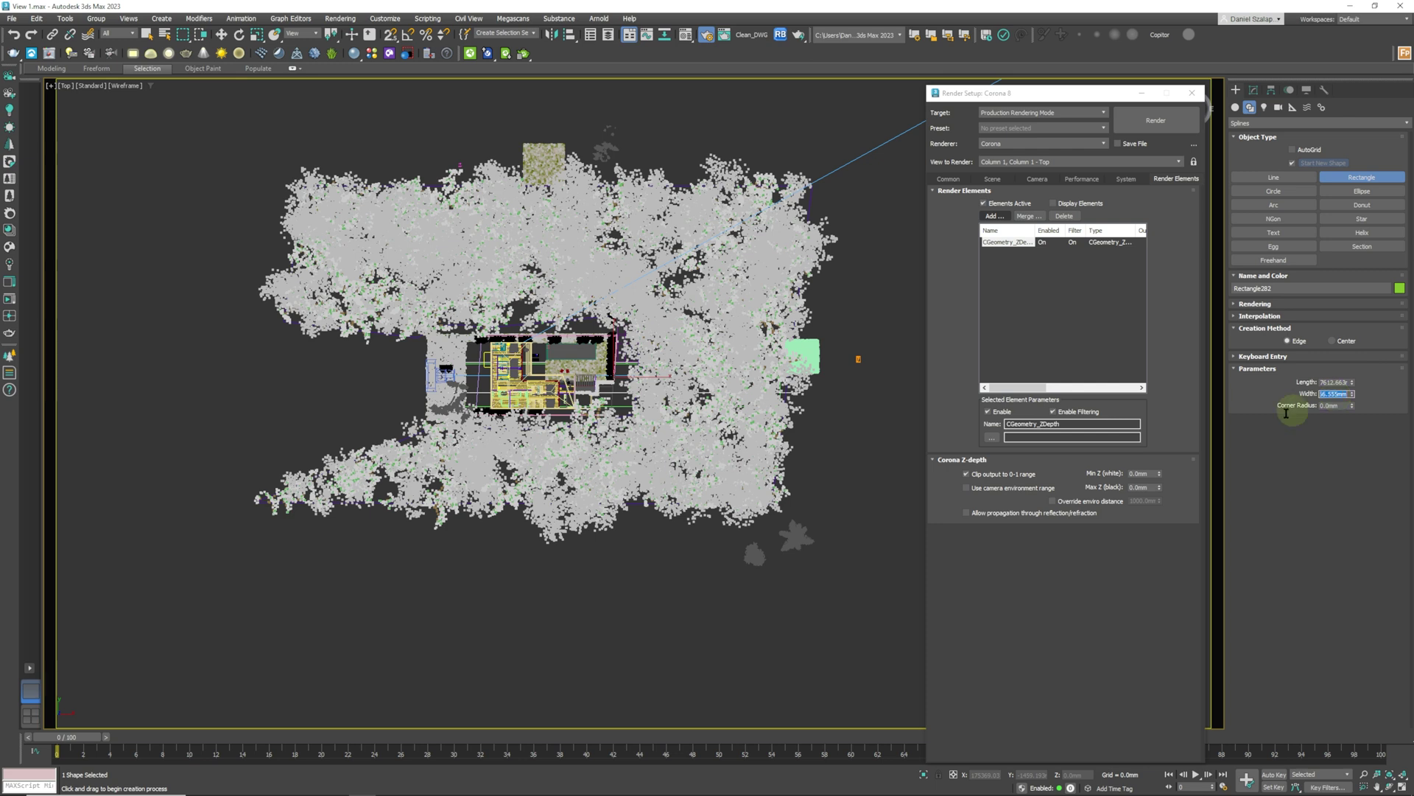
double_click(1140, 473)
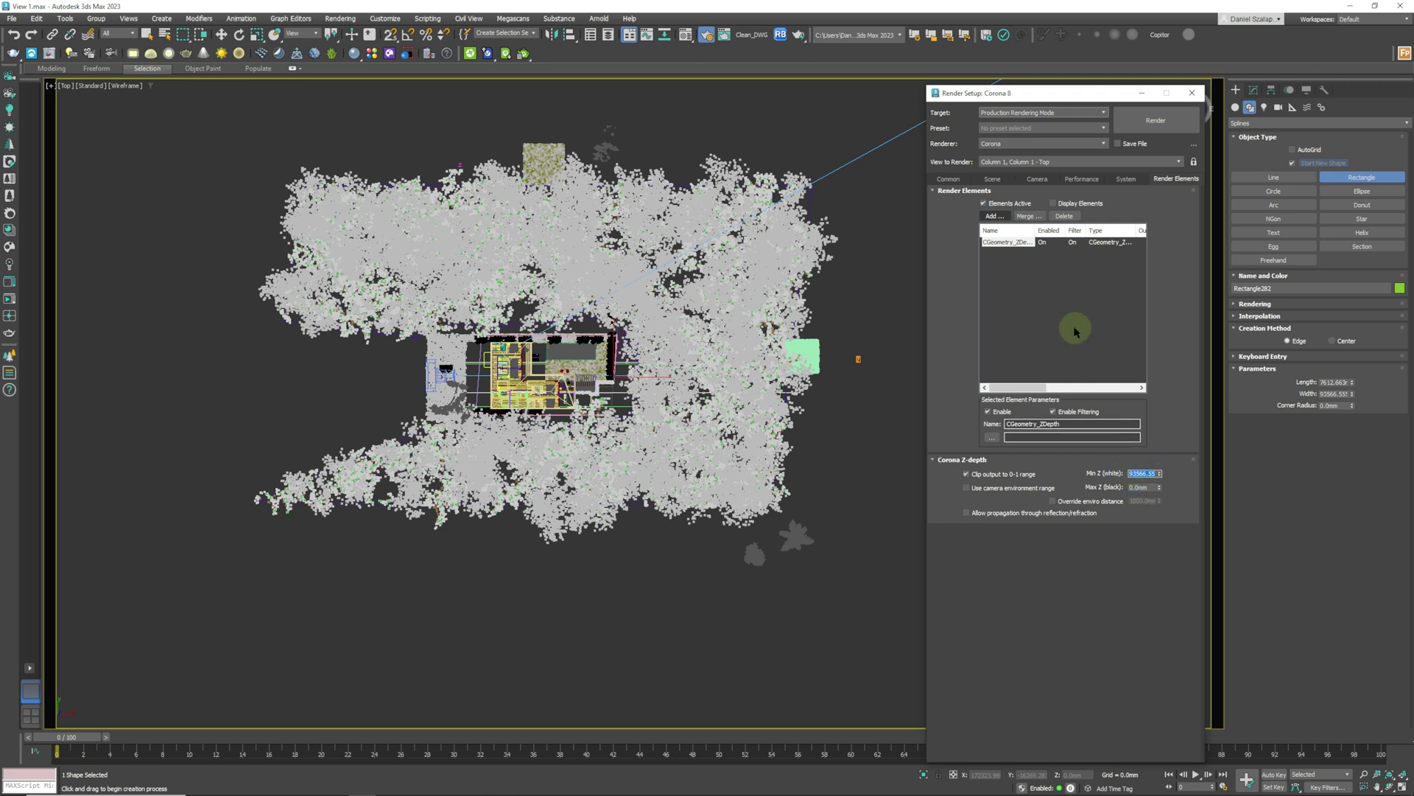
left_click(951, 181)
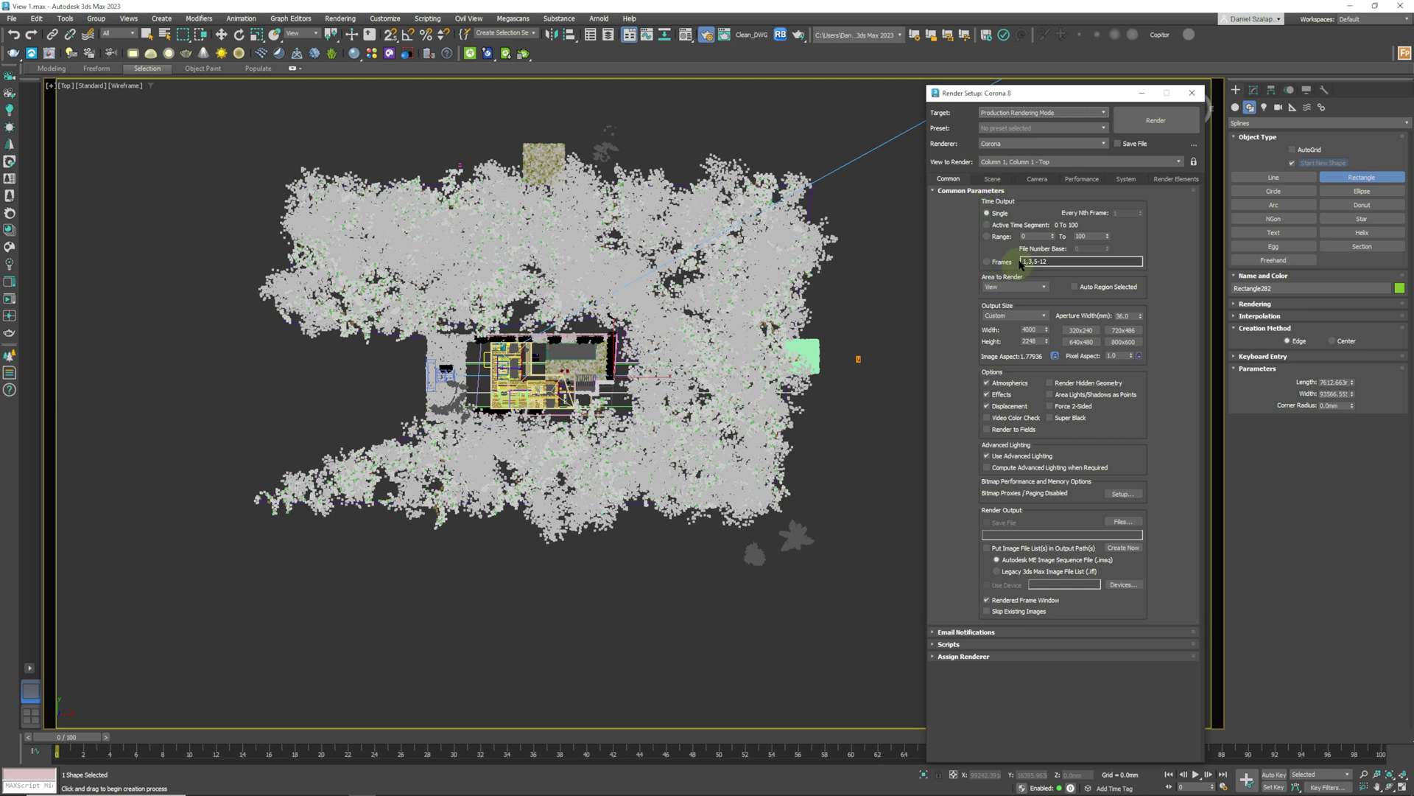
Render the villa camera view with Corona to produce the grayscale Z-depth pass
left_click(958, 180)
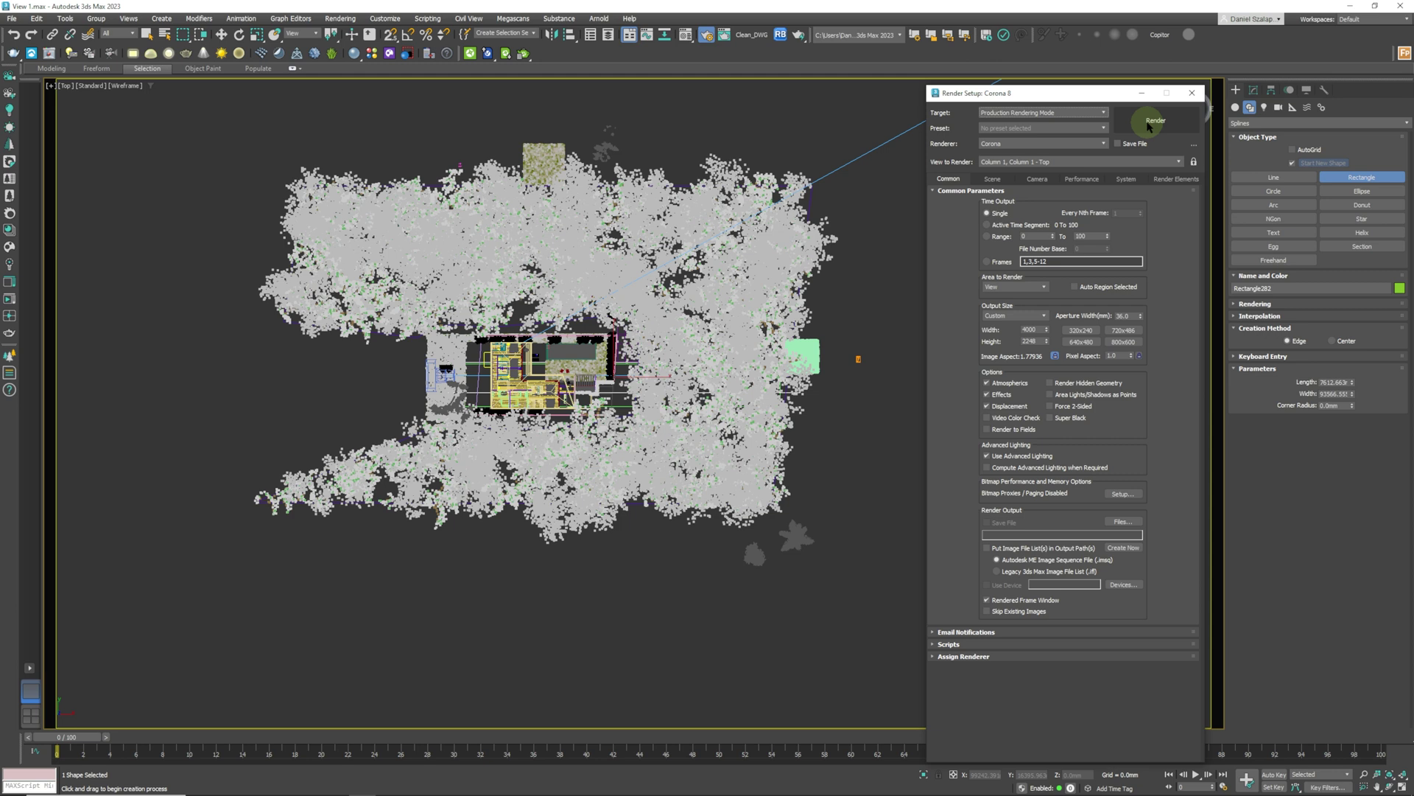
left_click(1150, 127)
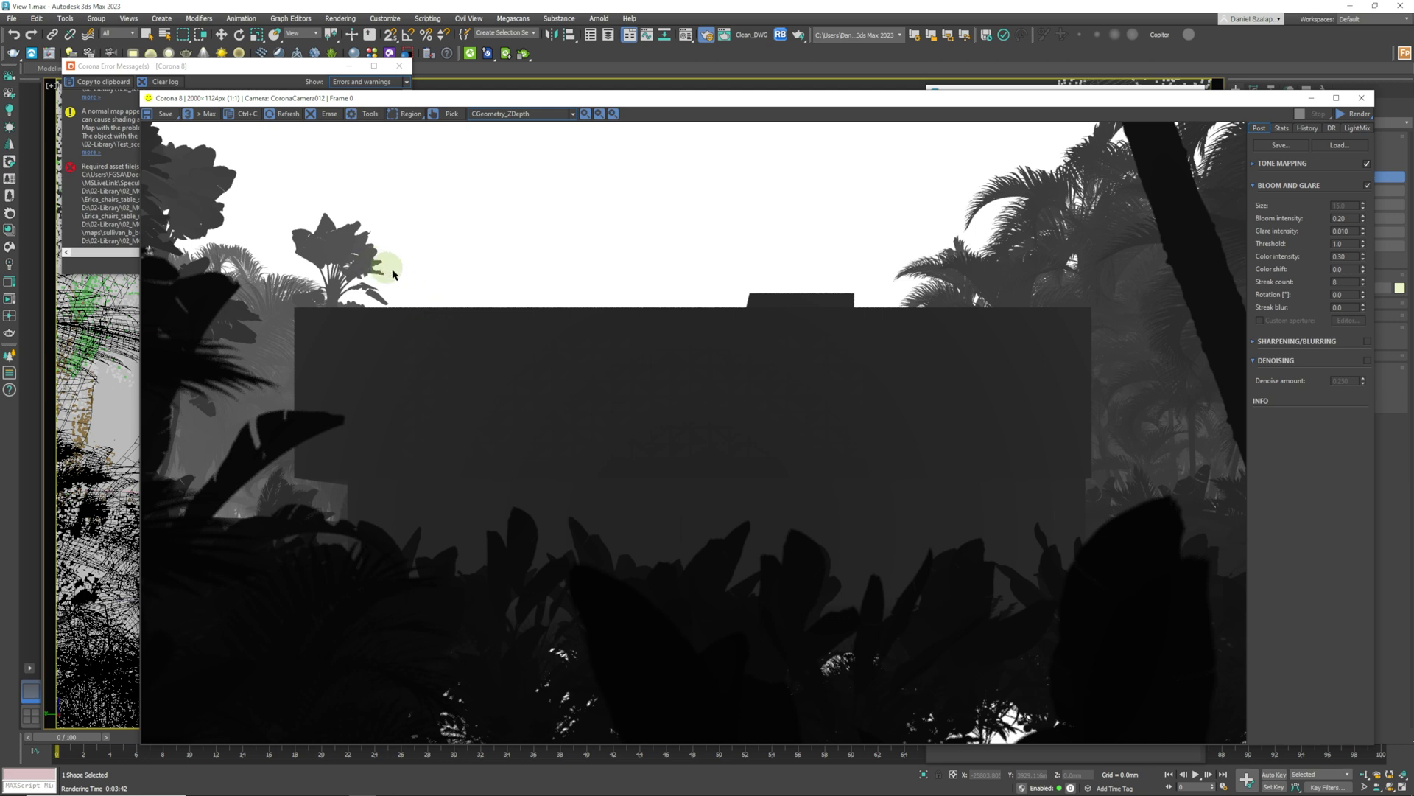
Save the Z-depth render as an OpenEXR file named 'test', accepting the EXR options
left_click(165, 114)
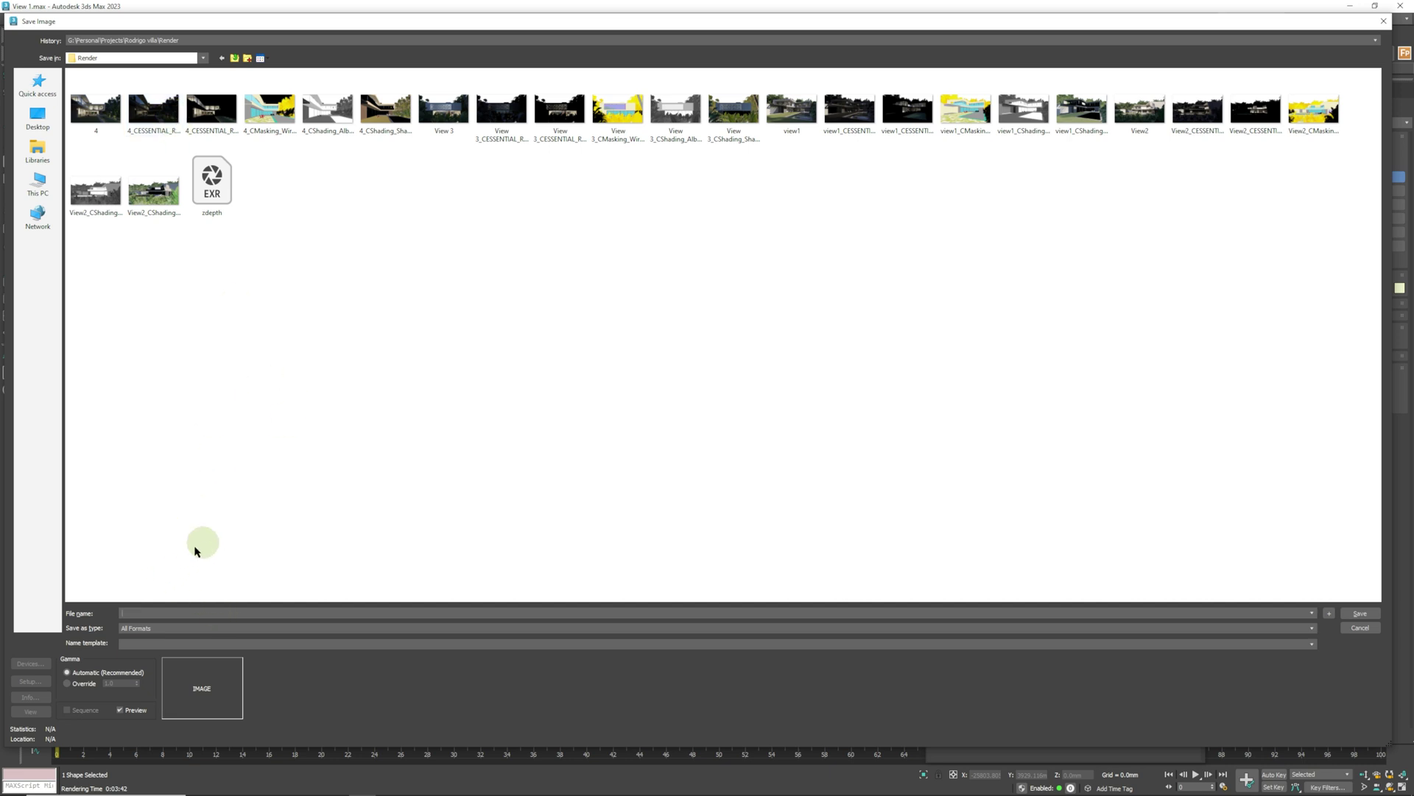
left_click(147, 628)
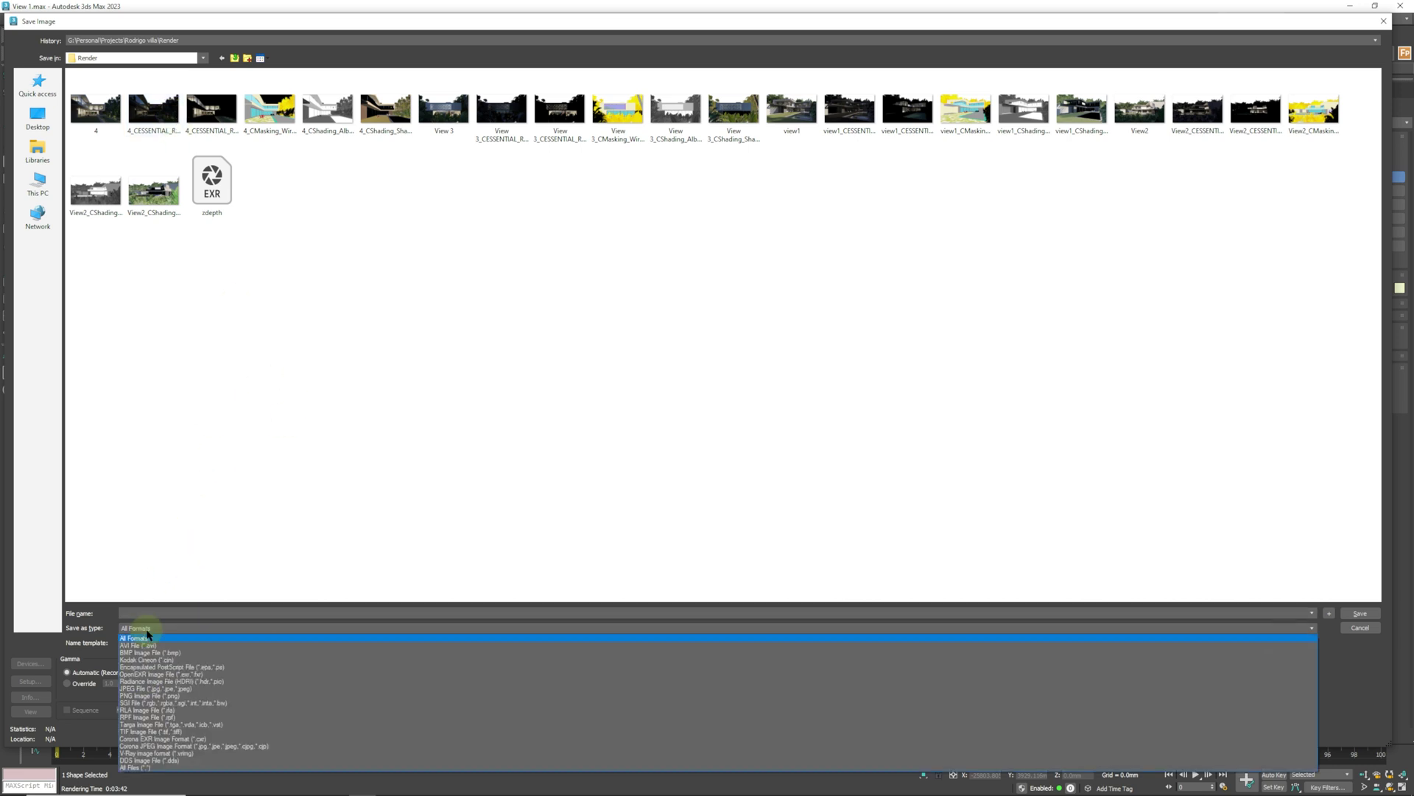
left_click(159, 675)
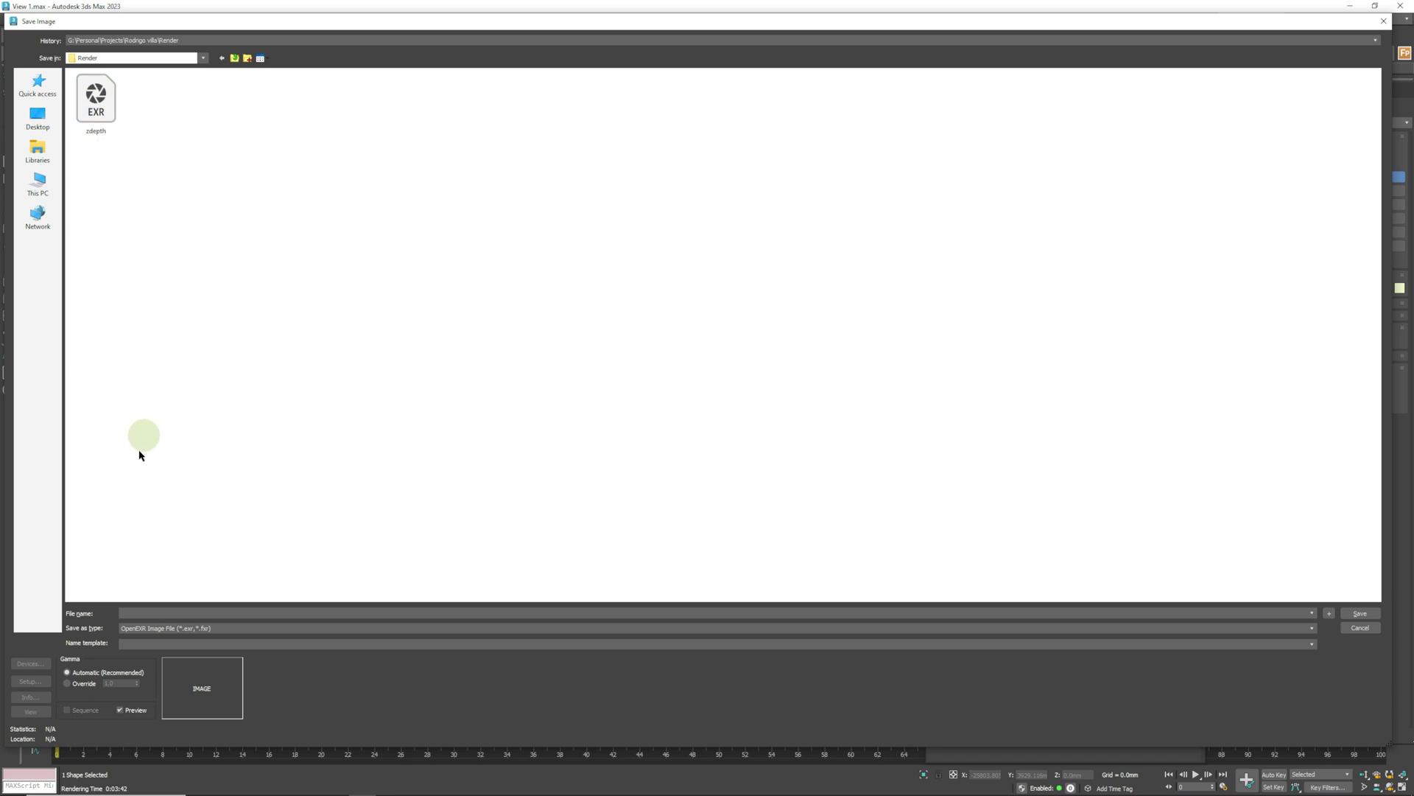
left_click(139, 613)
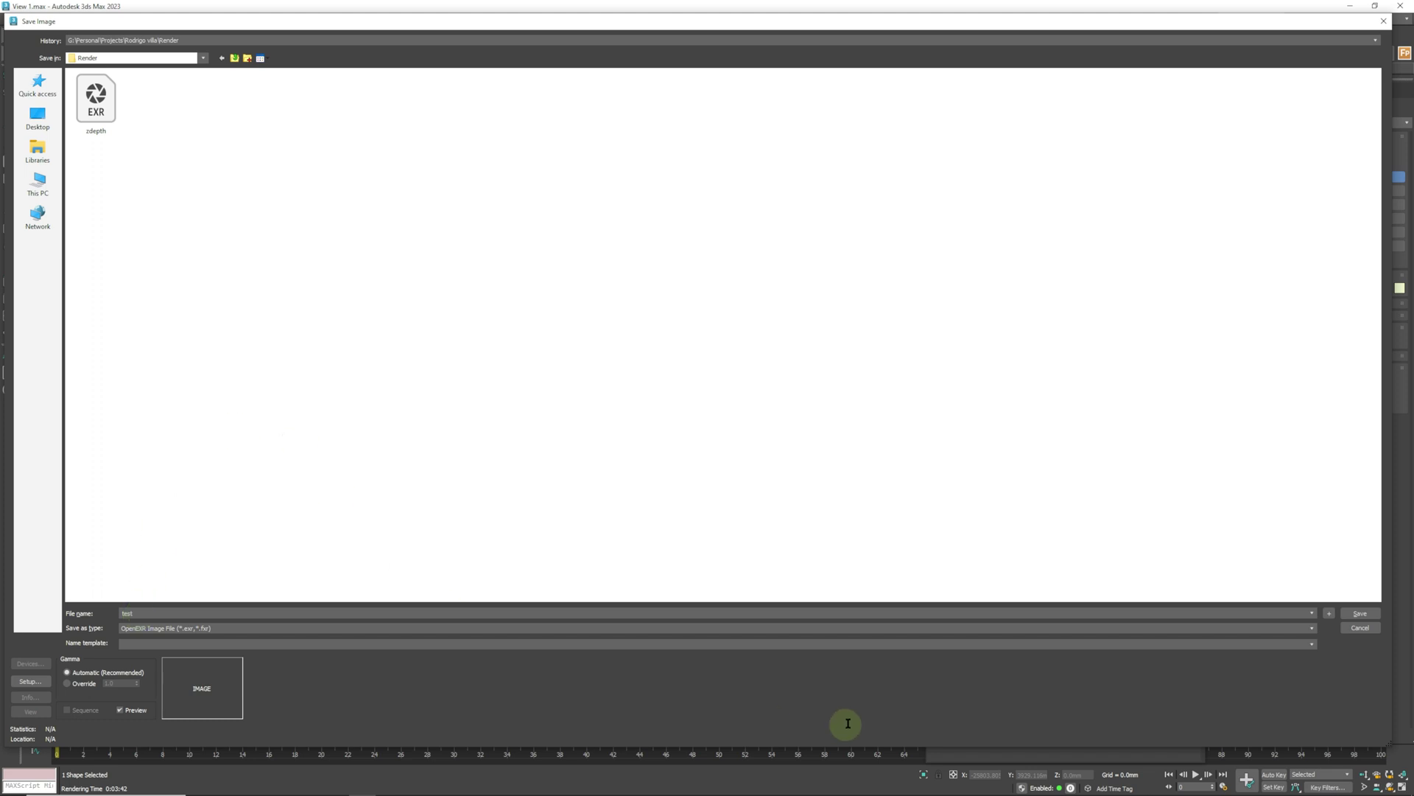
left_click(1363, 613)
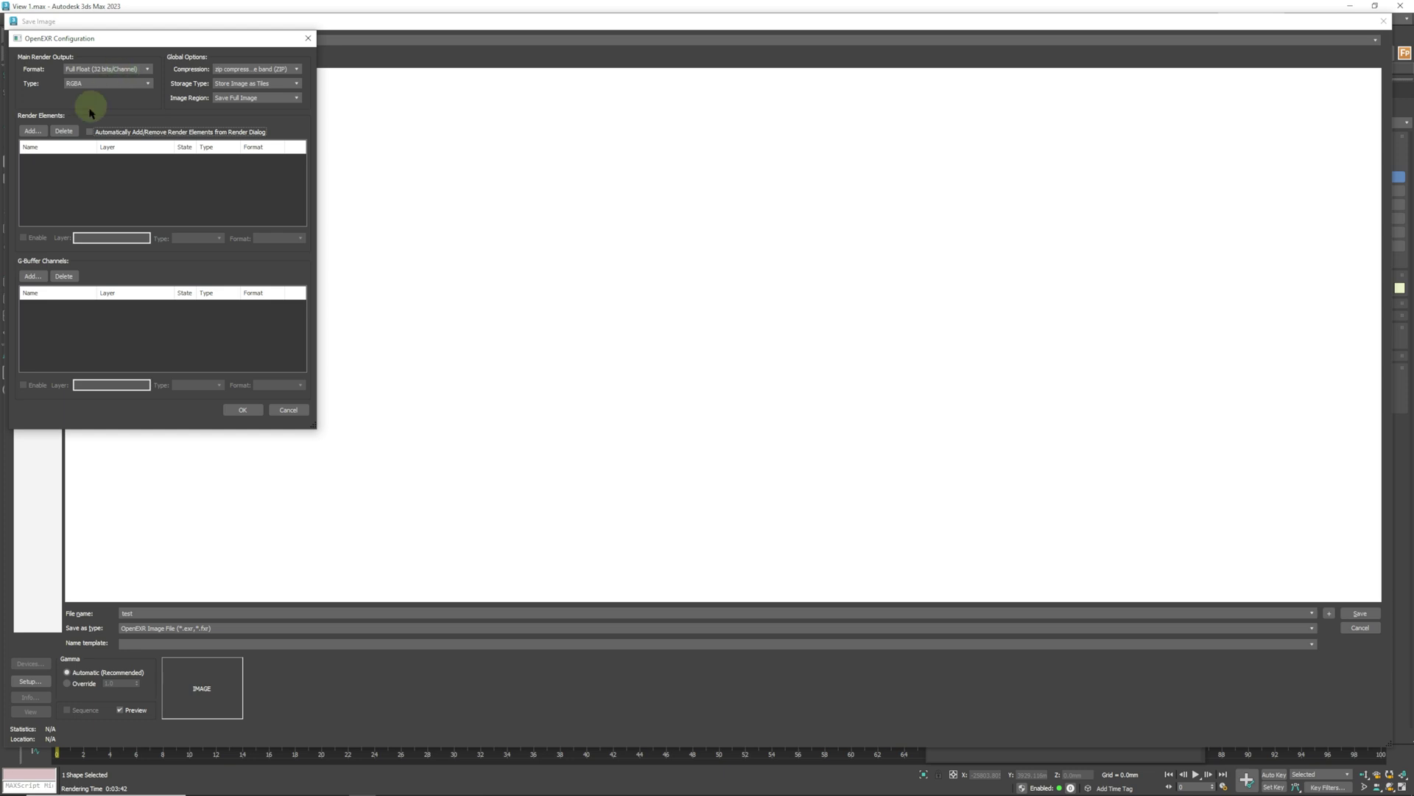
left_click(251, 411)
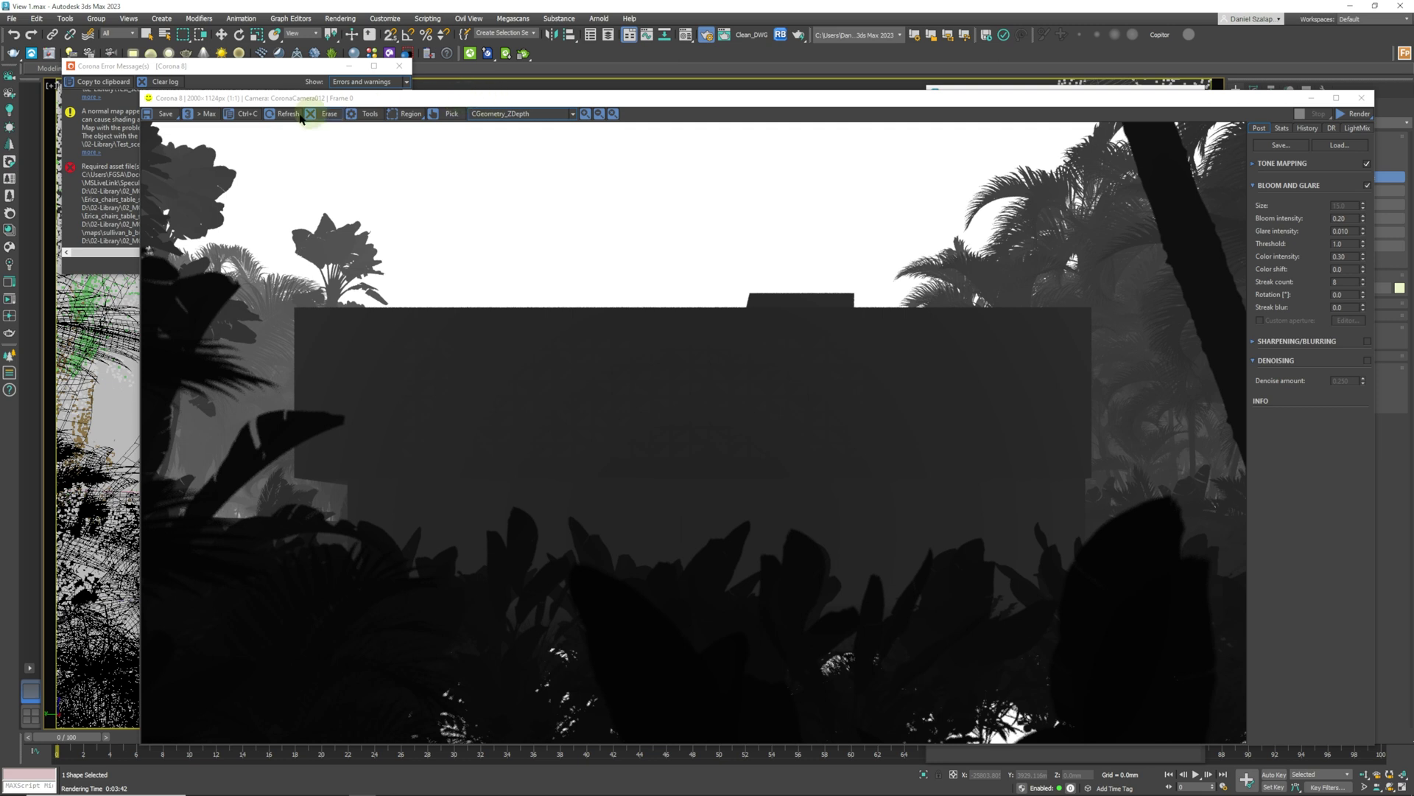
Copy the Z-depth render to the clipboard, close the frame buffer, and return to Photoshop
left_click(254, 116)
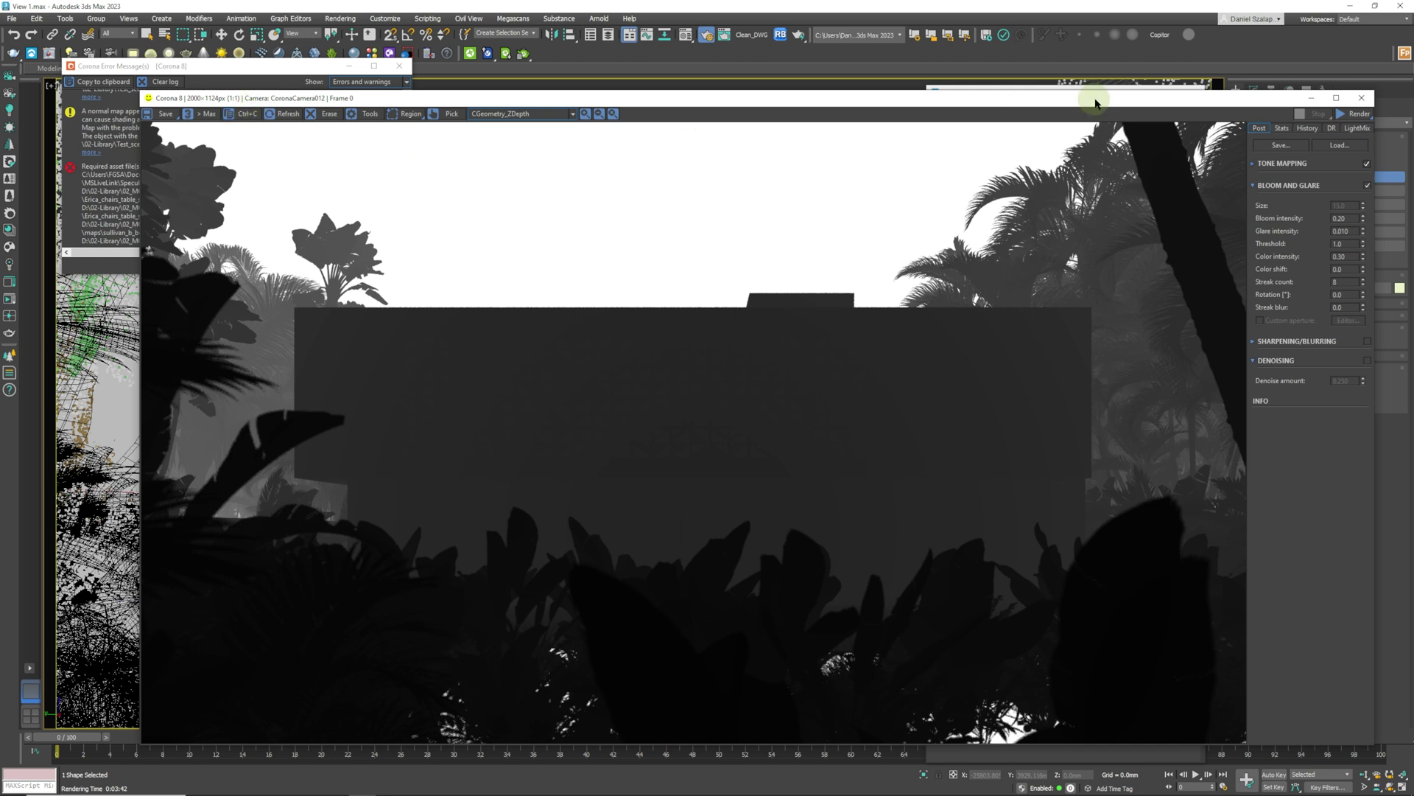
left_click(1362, 98)
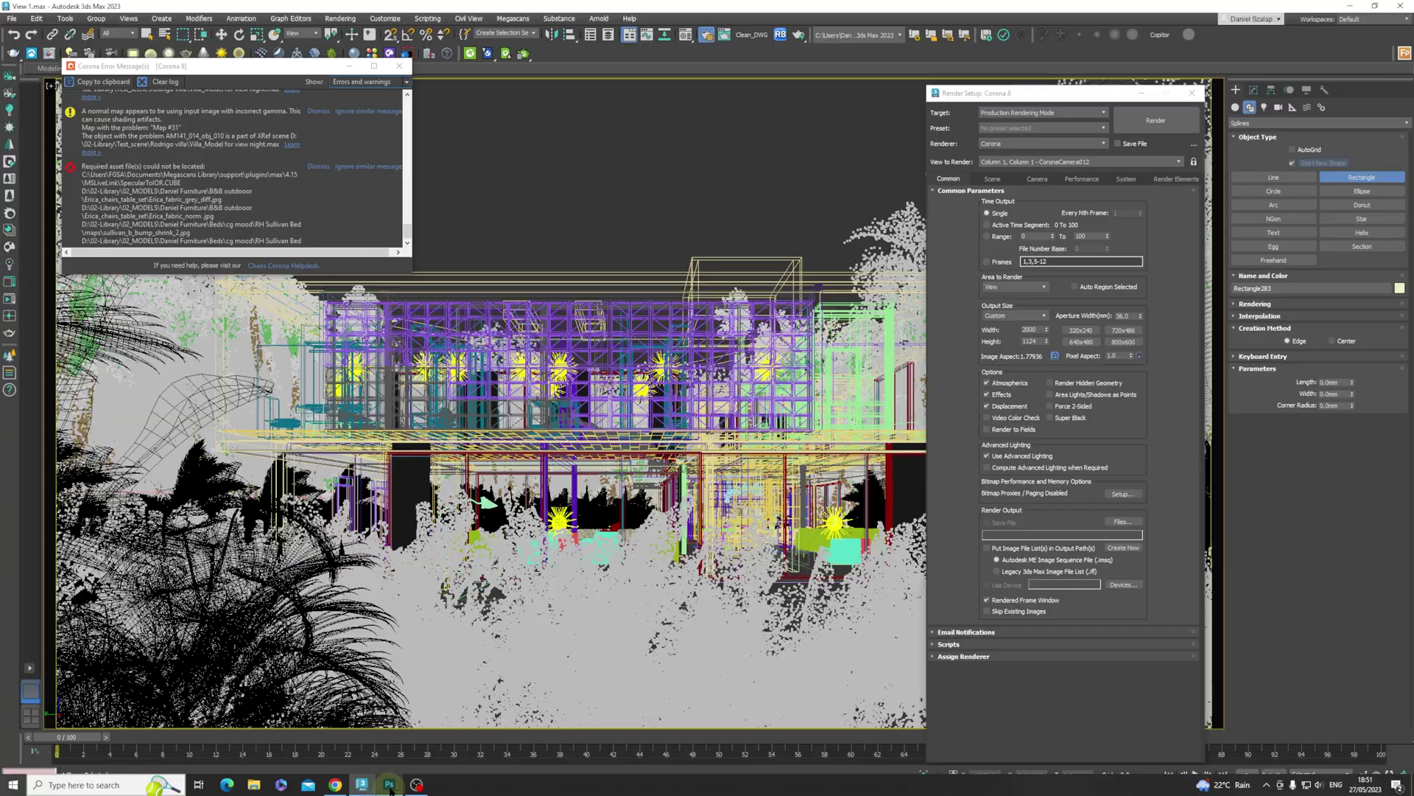
left_click(389, 783)
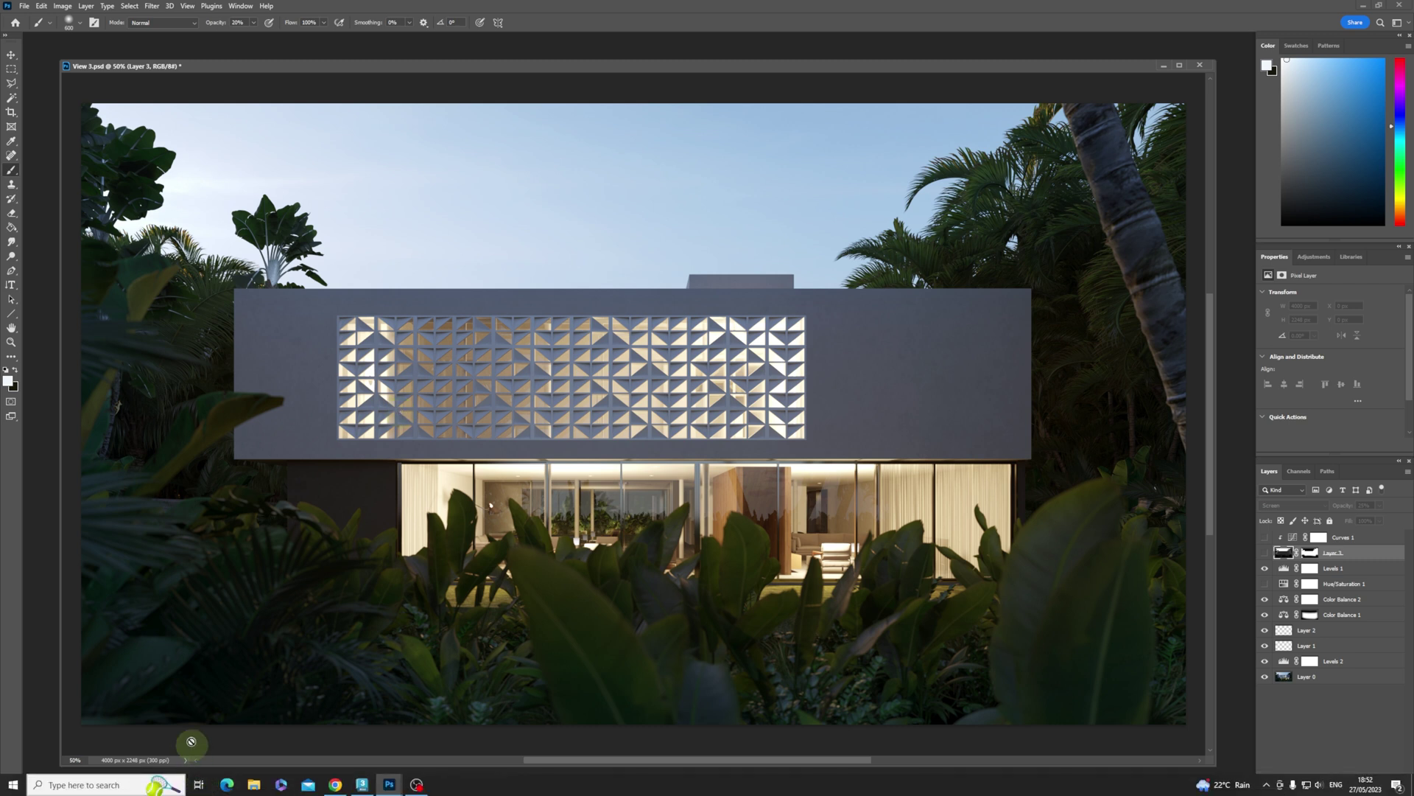
Open zdepth.exr, reading its alpha as an alpha channel
left_click(25, 6)
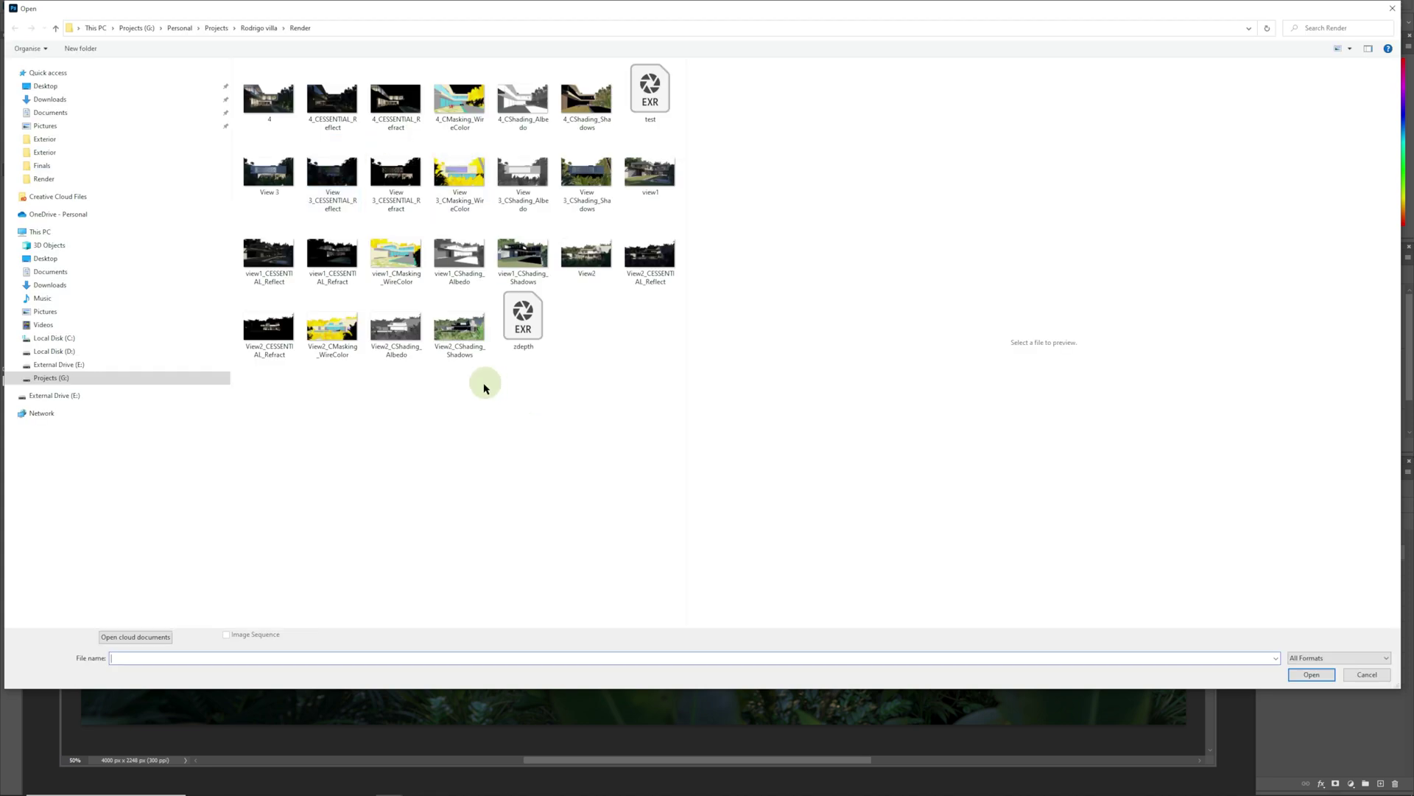
left_click(520, 324)
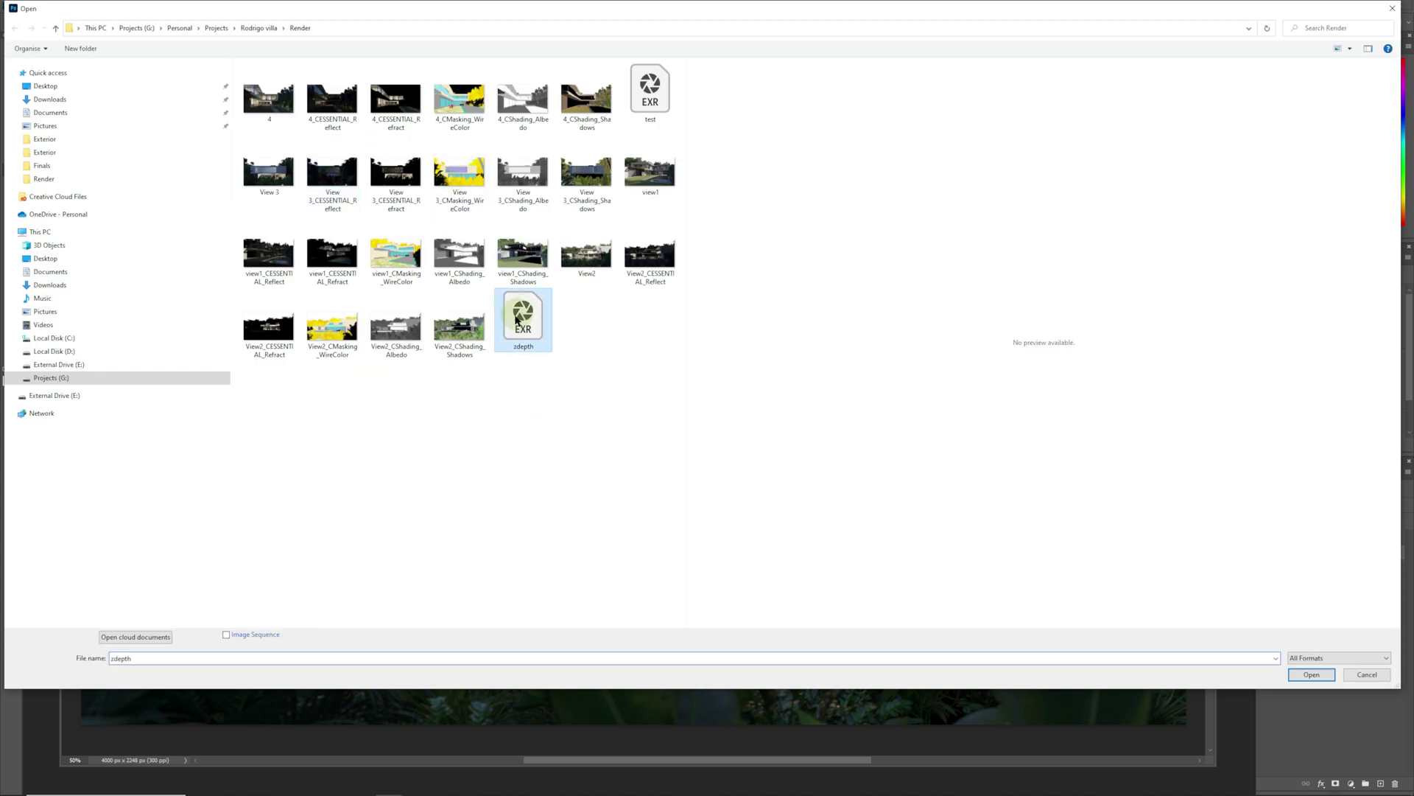
left_click(1311, 673)
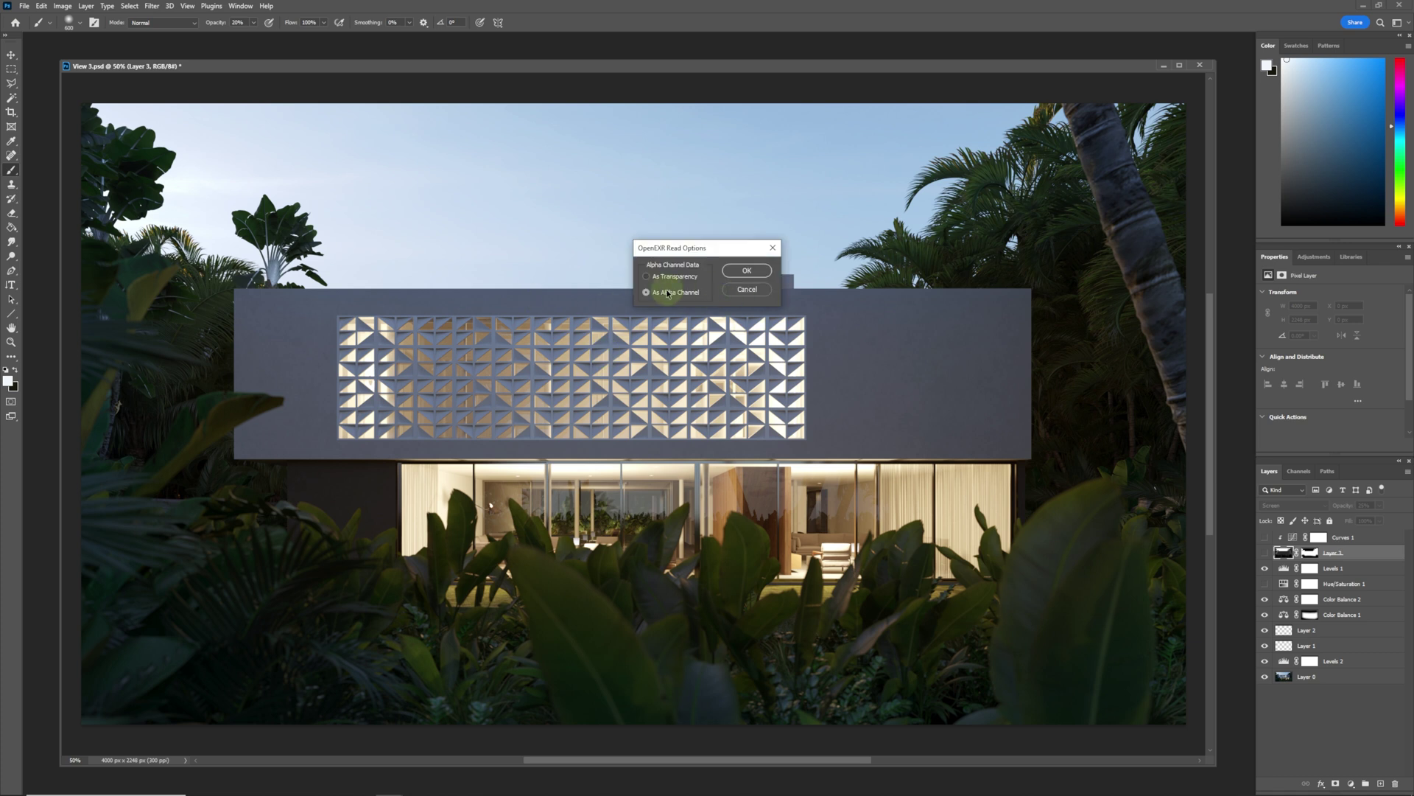
left_click(647, 292)
left_click(749, 272)
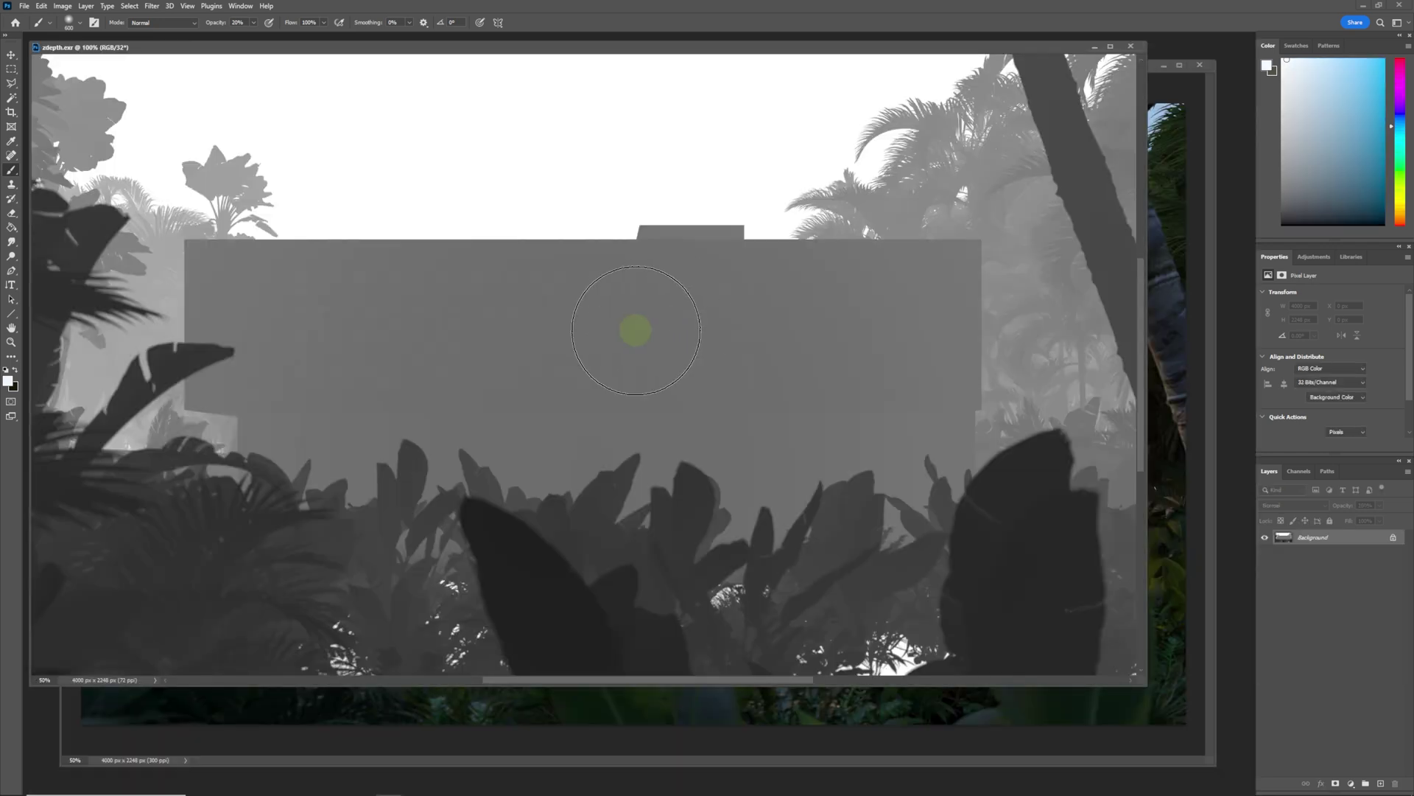
Zoom out and convert the Background into Layer 0
scroll(632, 331, "down", 3, "alt")
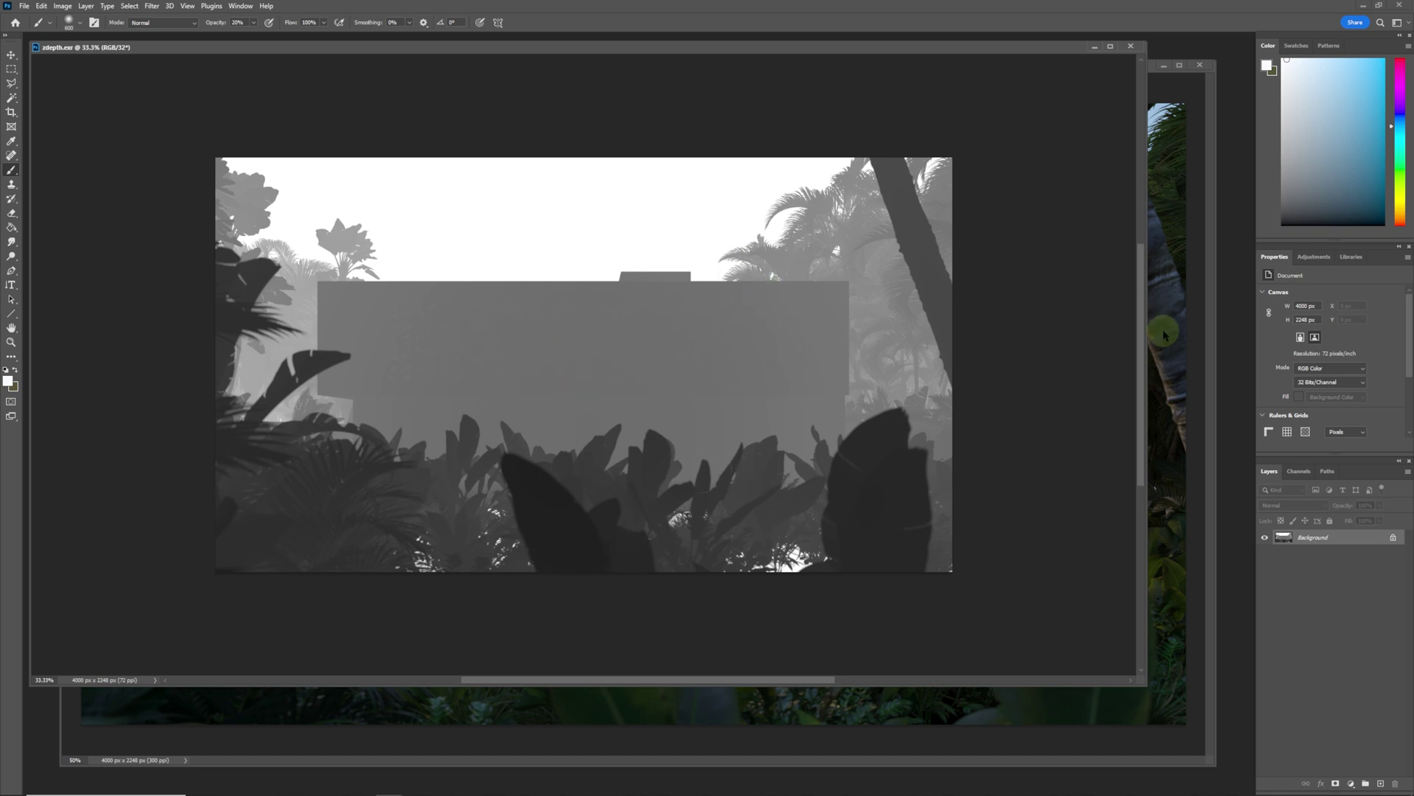
double_click(1314, 538)
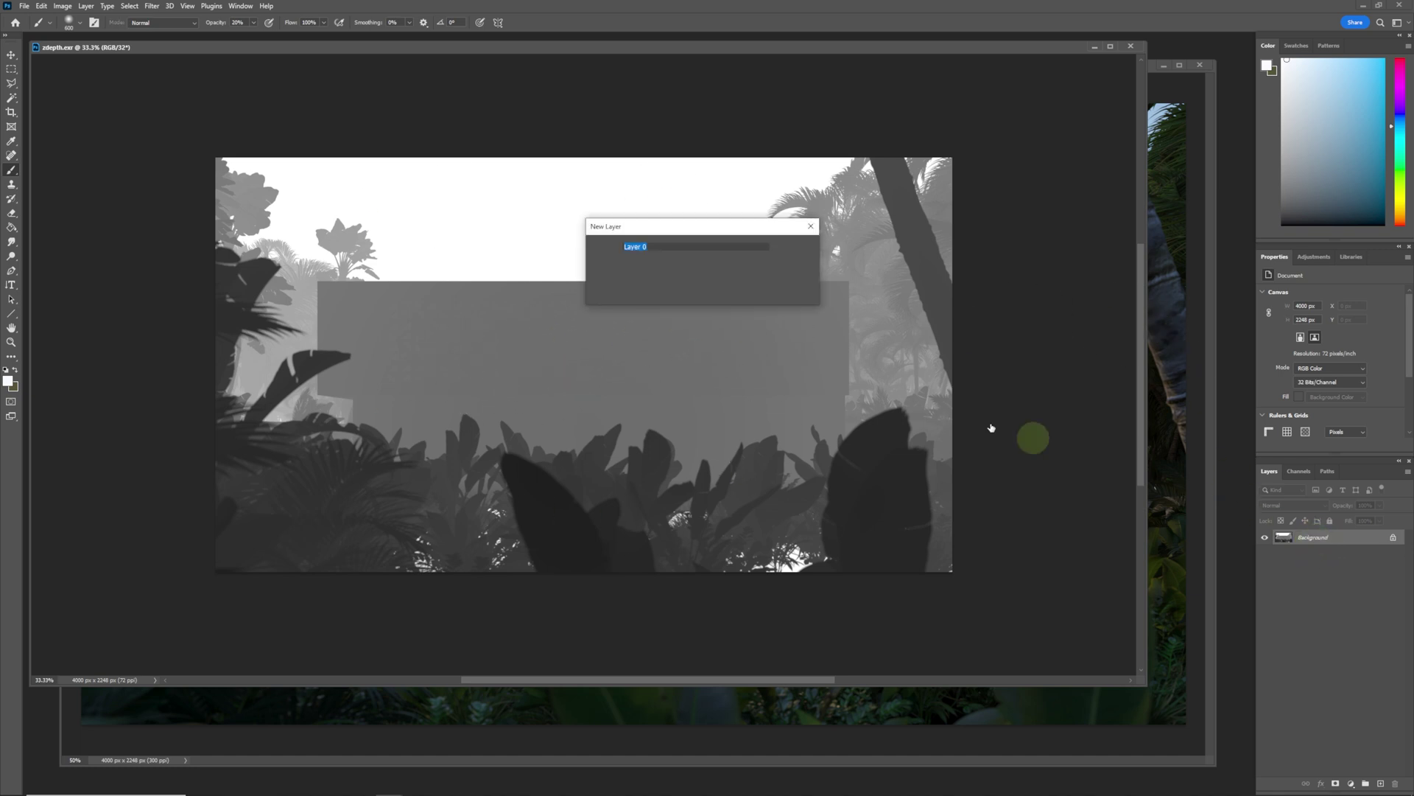
left_click(806, 246)
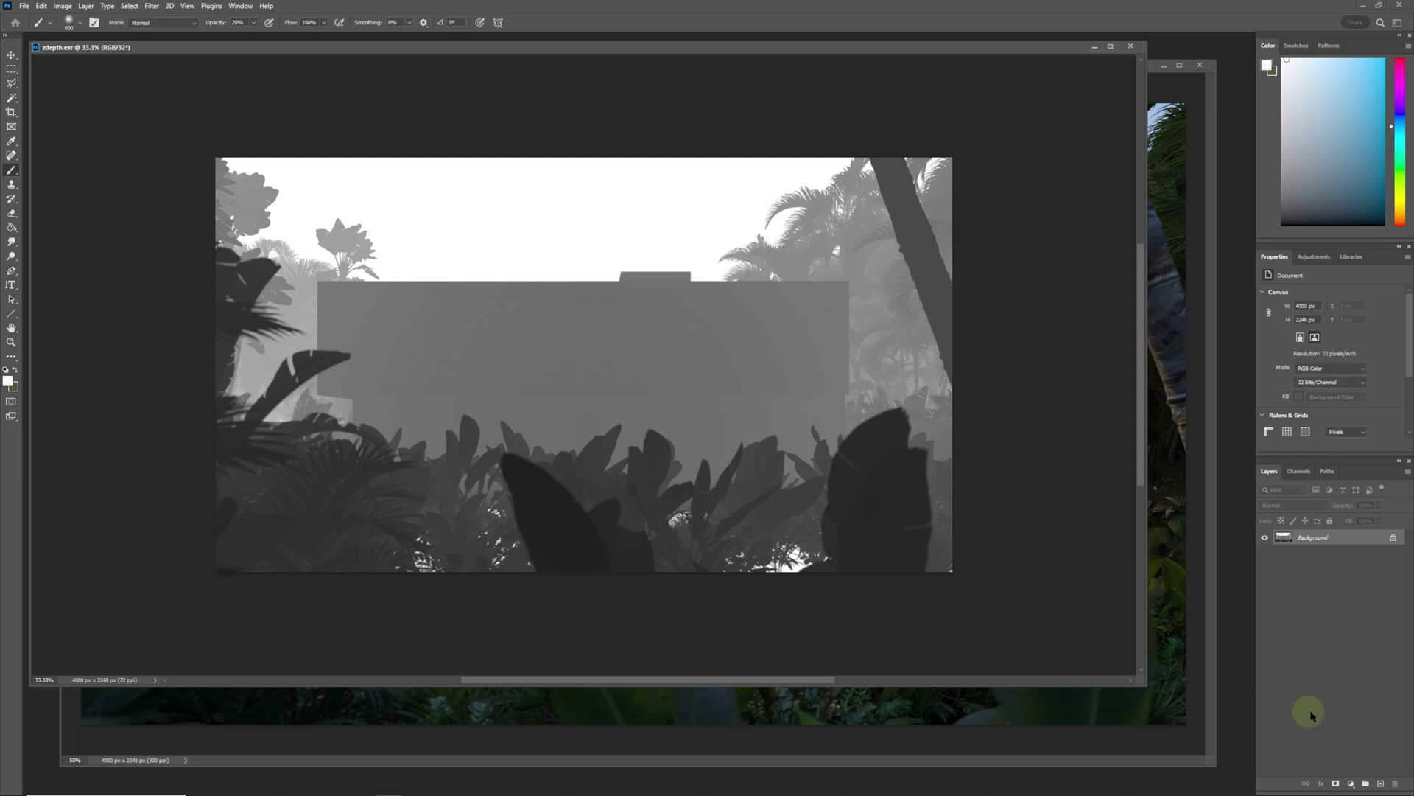
Add a Curves 1 adjustment, moving the black point right and white point left to blacken nearby objects
left_click(1351, 783)
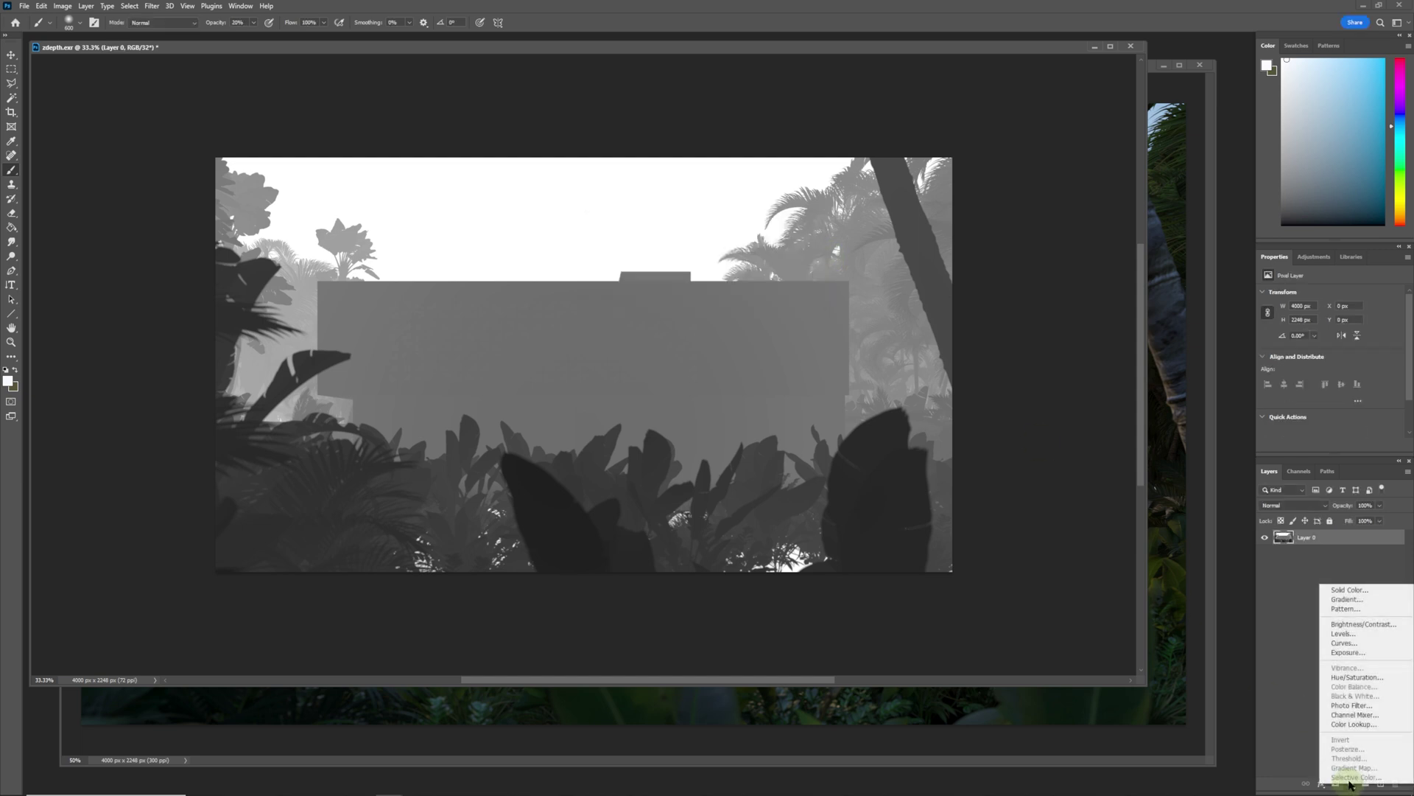
left_click(1345, 643)
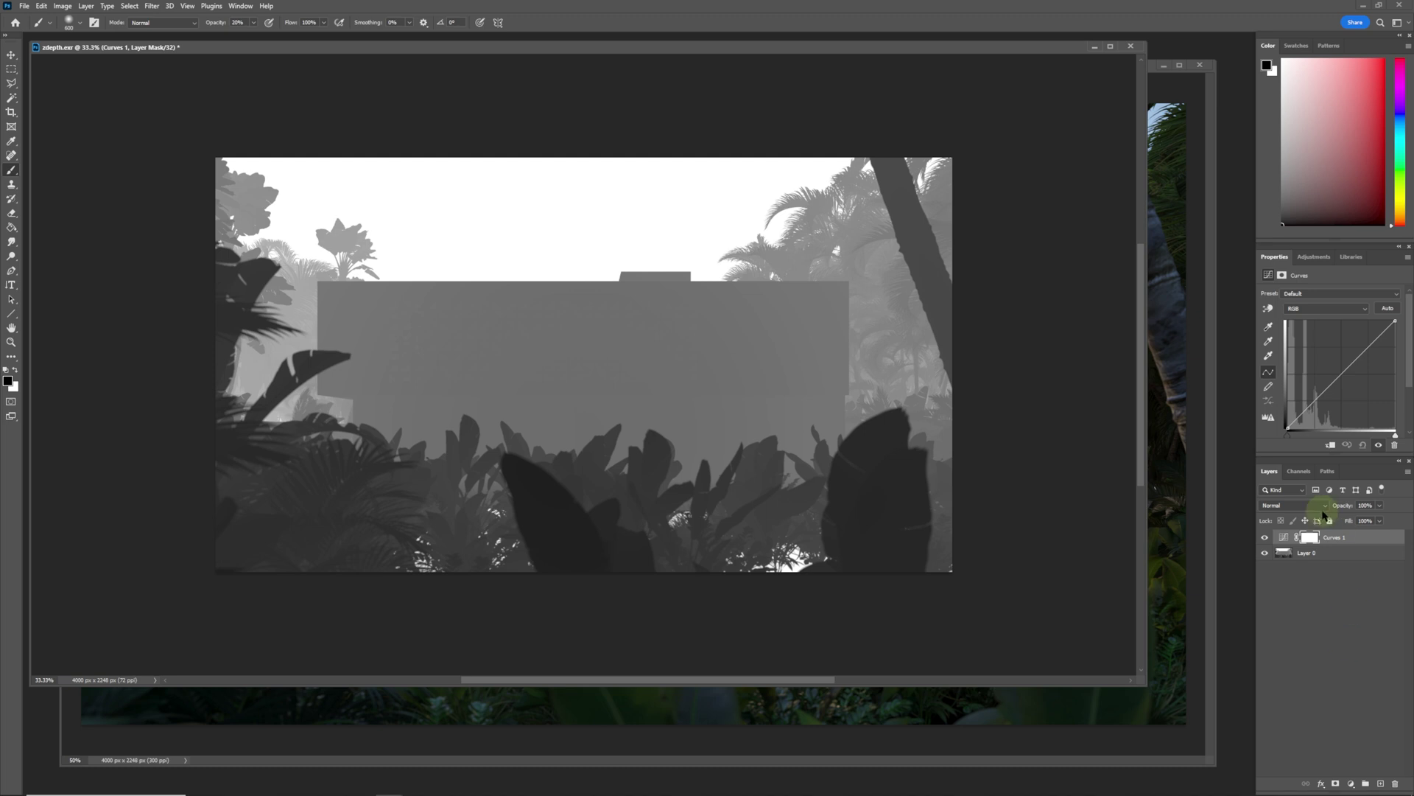
left_click_drag(1294, 422, 1301, 429)
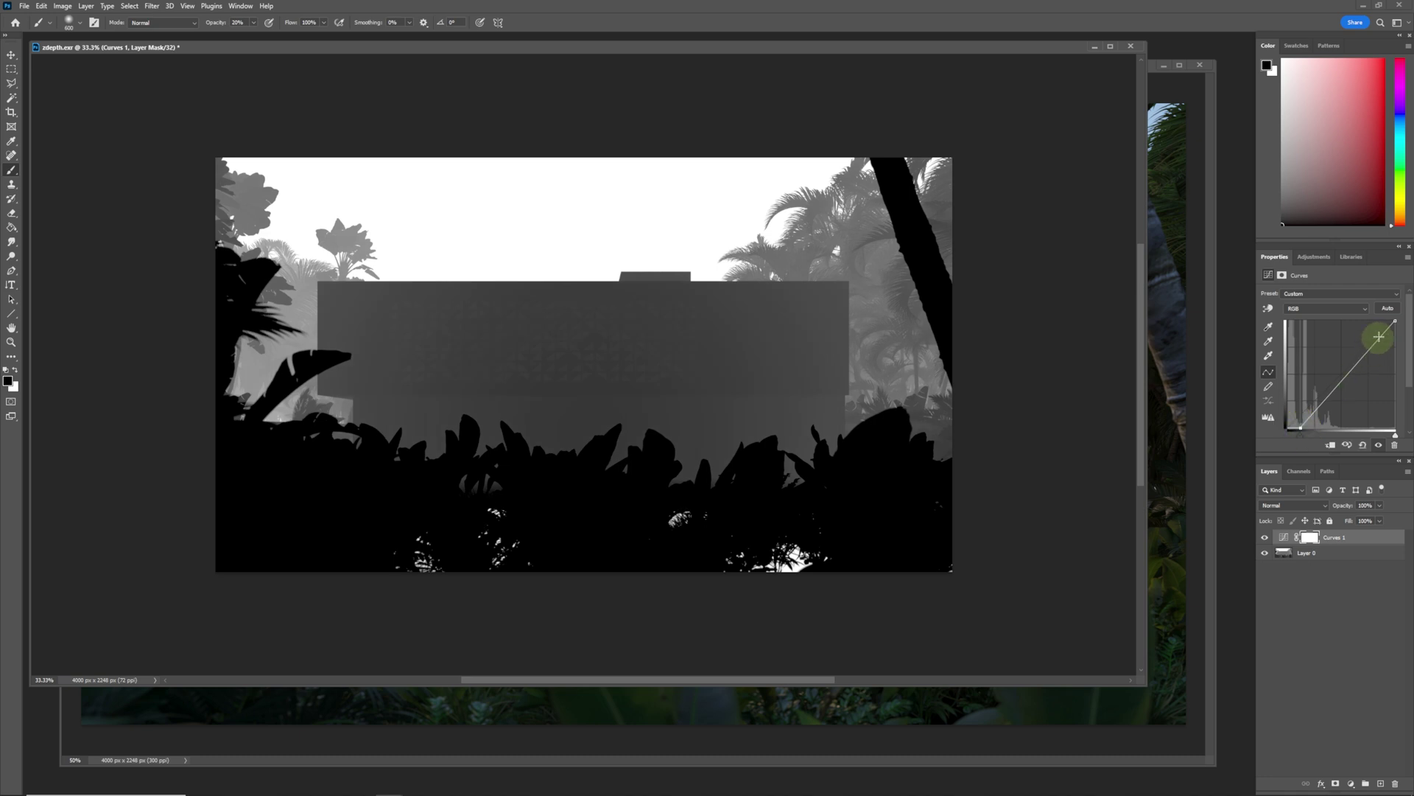
left_click_drag(1392, 322, 1359, 319)
mouse_move(1301, 427)
left_mouse_down()
mouse_move(1329, 427)
mouse_move(1301, 430)
left_mouse_up()
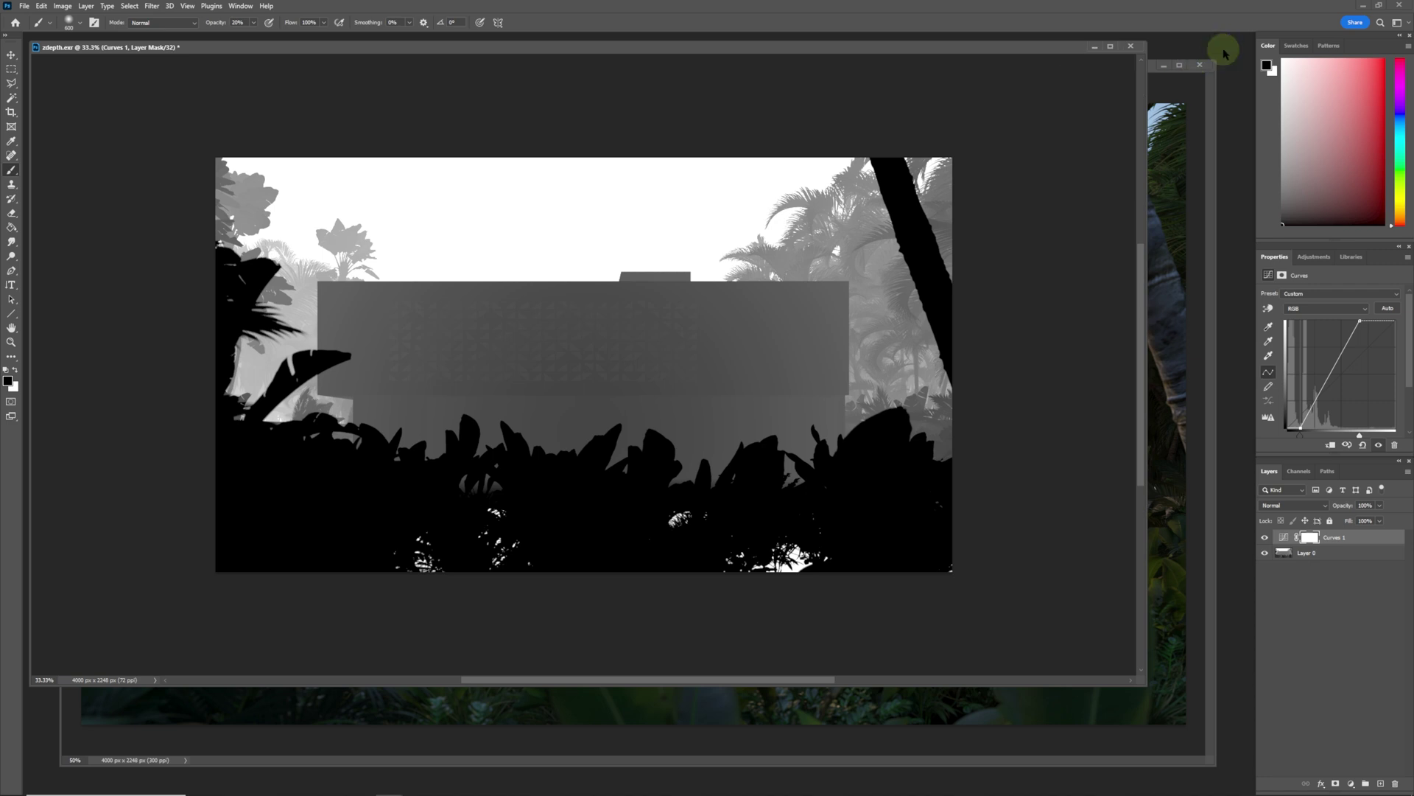
Create a new 2000x1124 document and paste the copied depth render into it
key("ctrl+n")
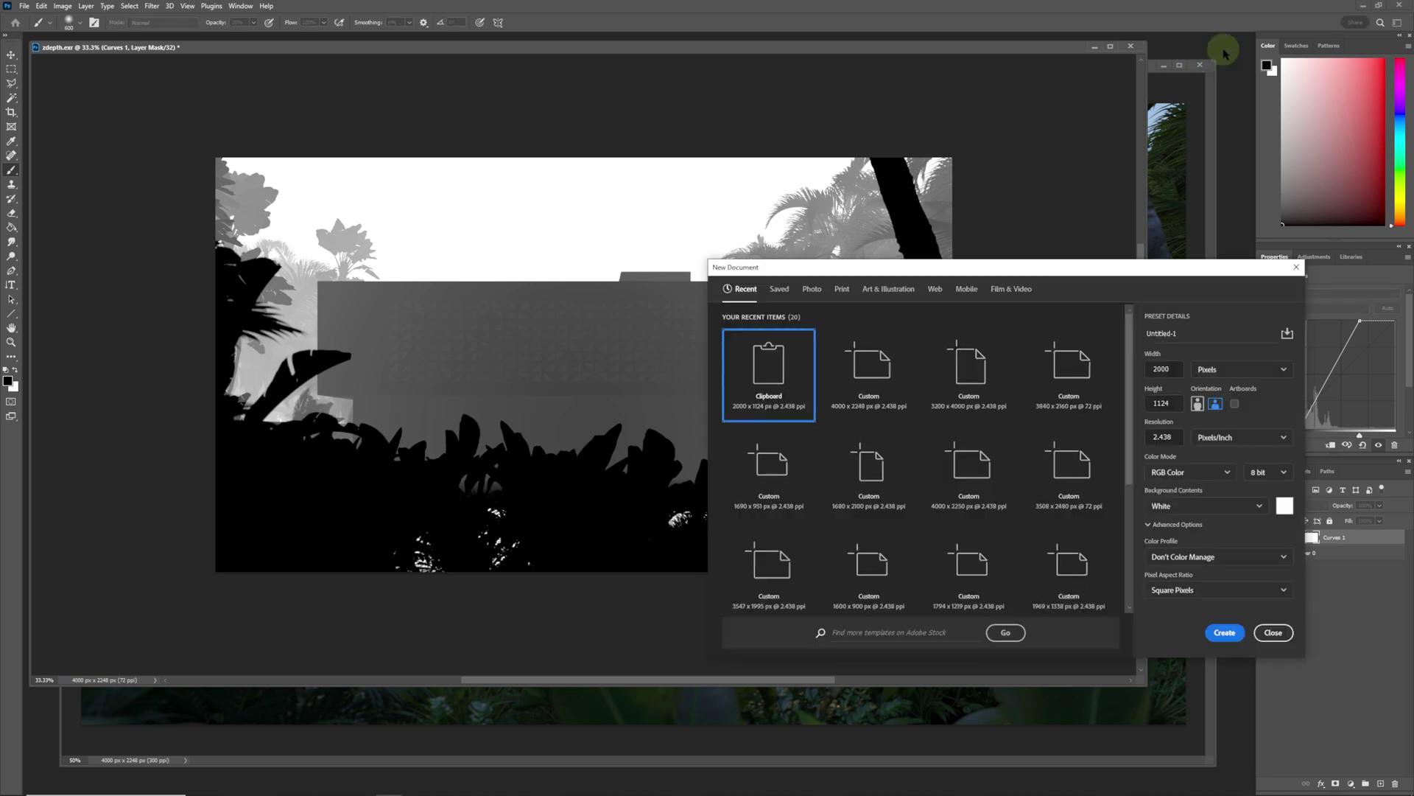
key("Return")
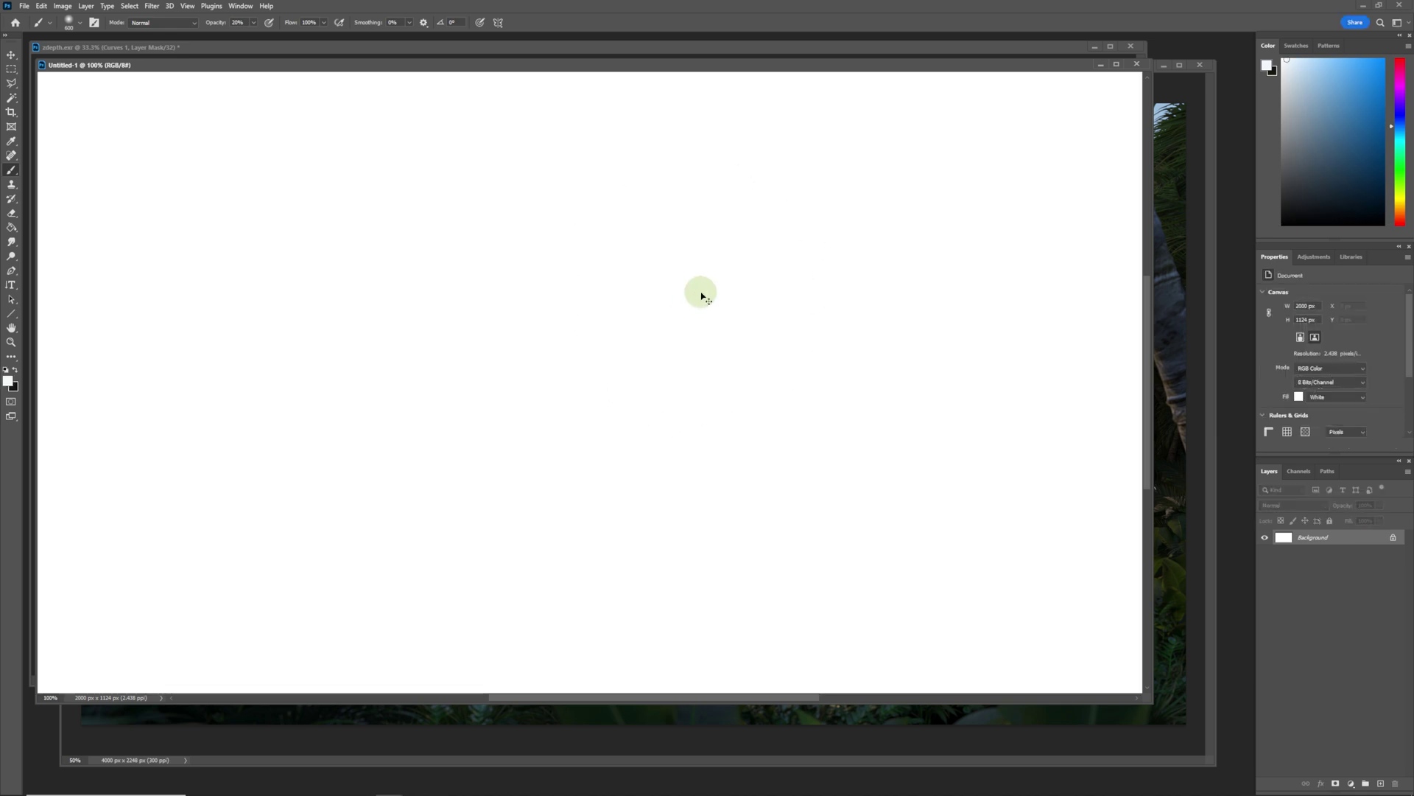
key("ctrl+v")
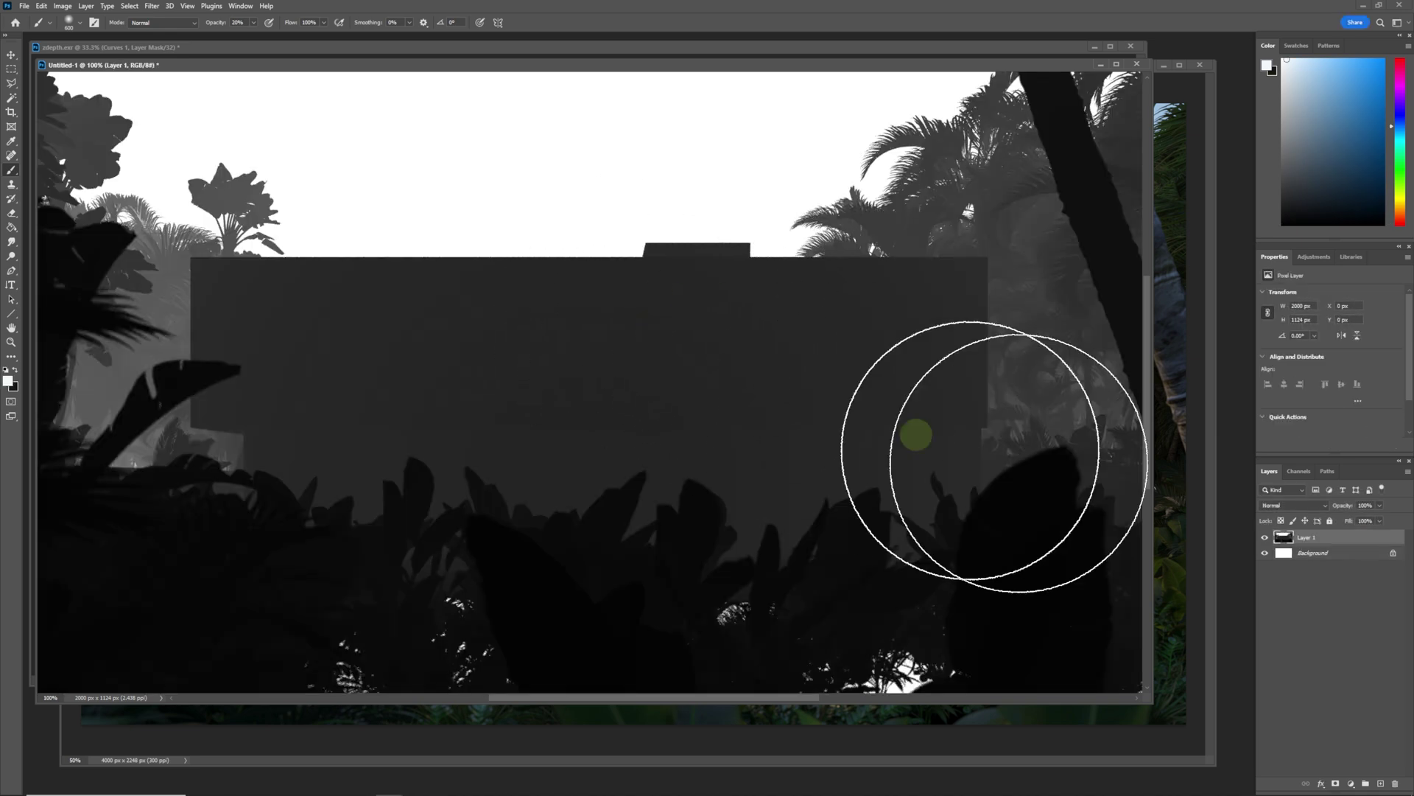
key("ctrl+minus")
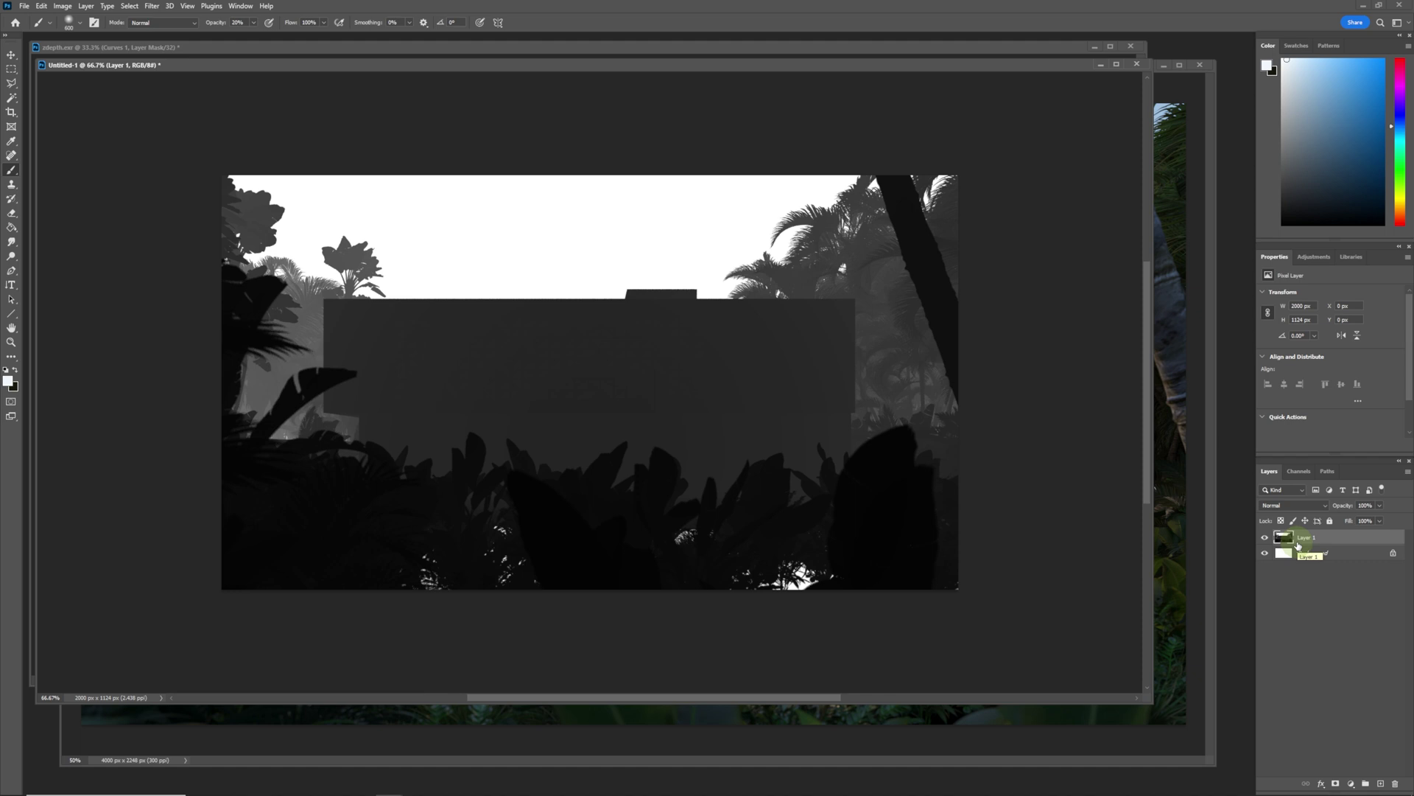
Add a Curves adjustment, pulling the white and black points left to brighten the depth image
left_click(1351, 784)
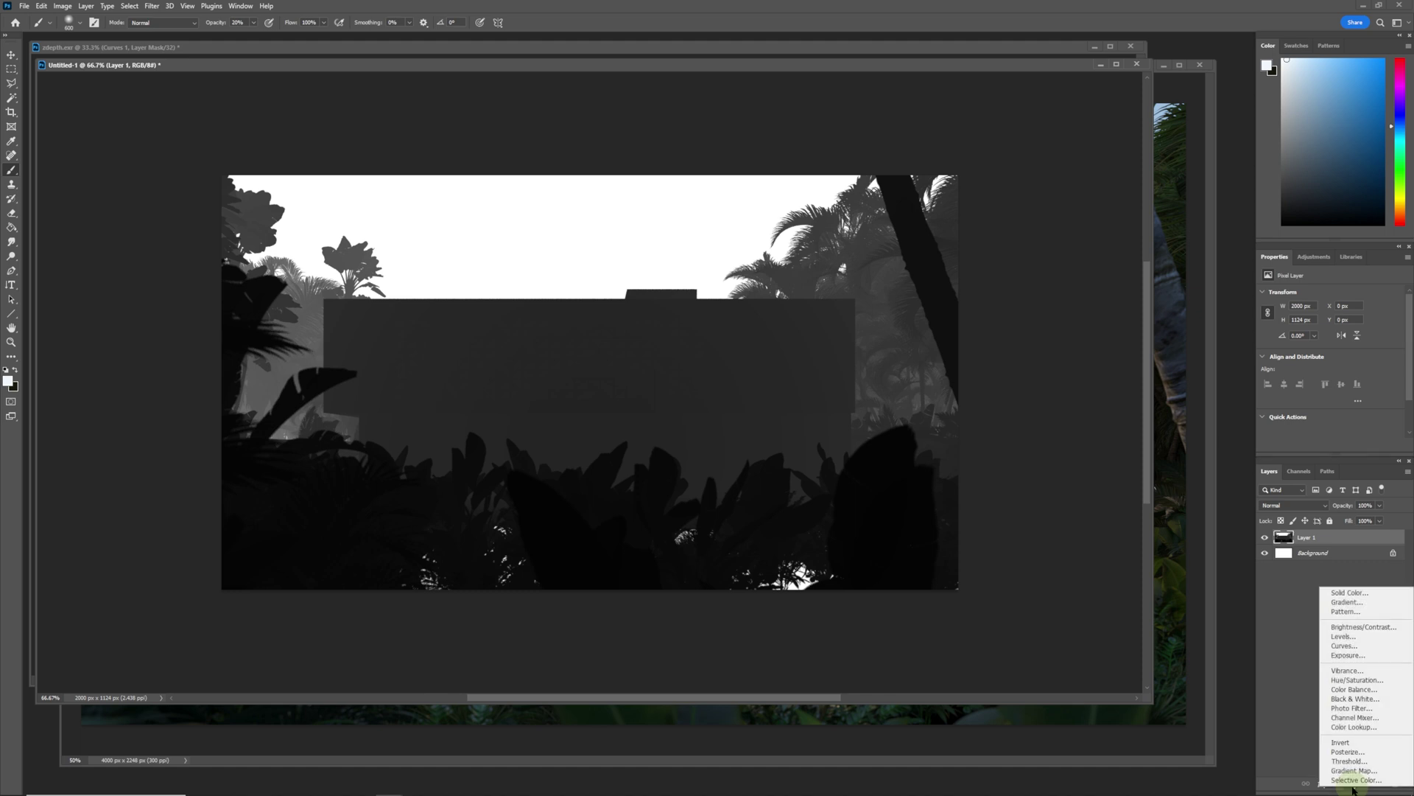
left_click(1355, 646)
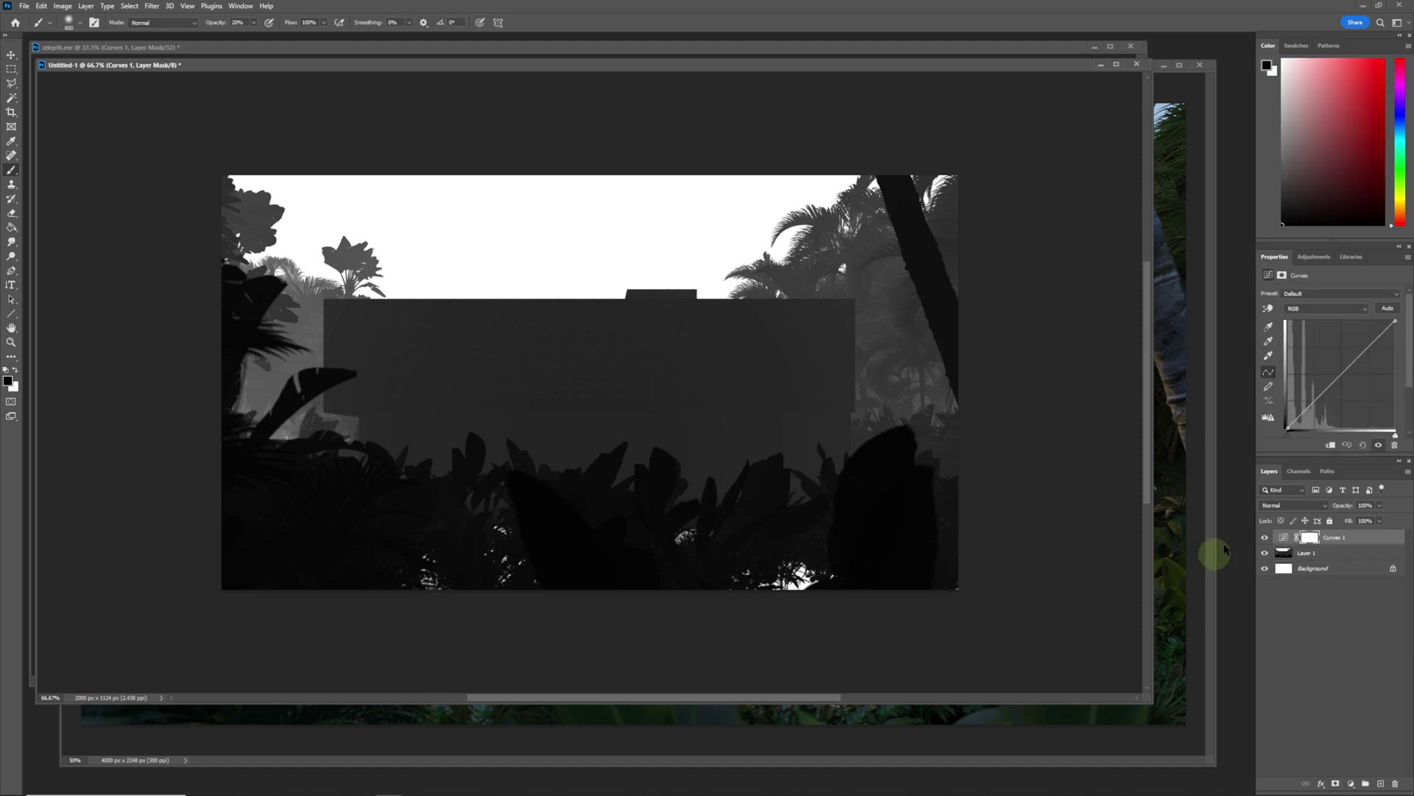
left_click_drag(1289, 426, 1321, 417)
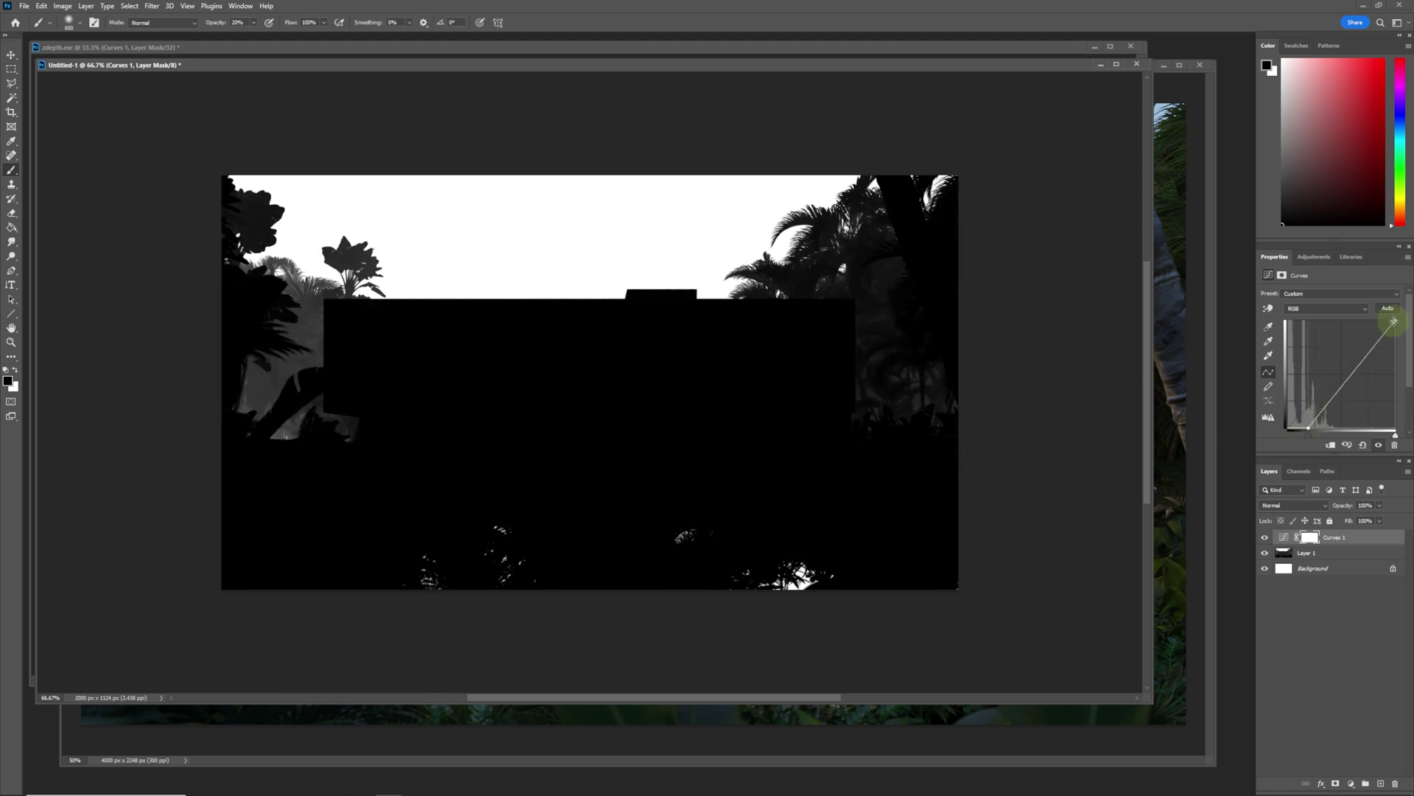
left_click_drag(1394, 321, 1358, 321)
left_click_drag(1306, 428, 1289, 427)
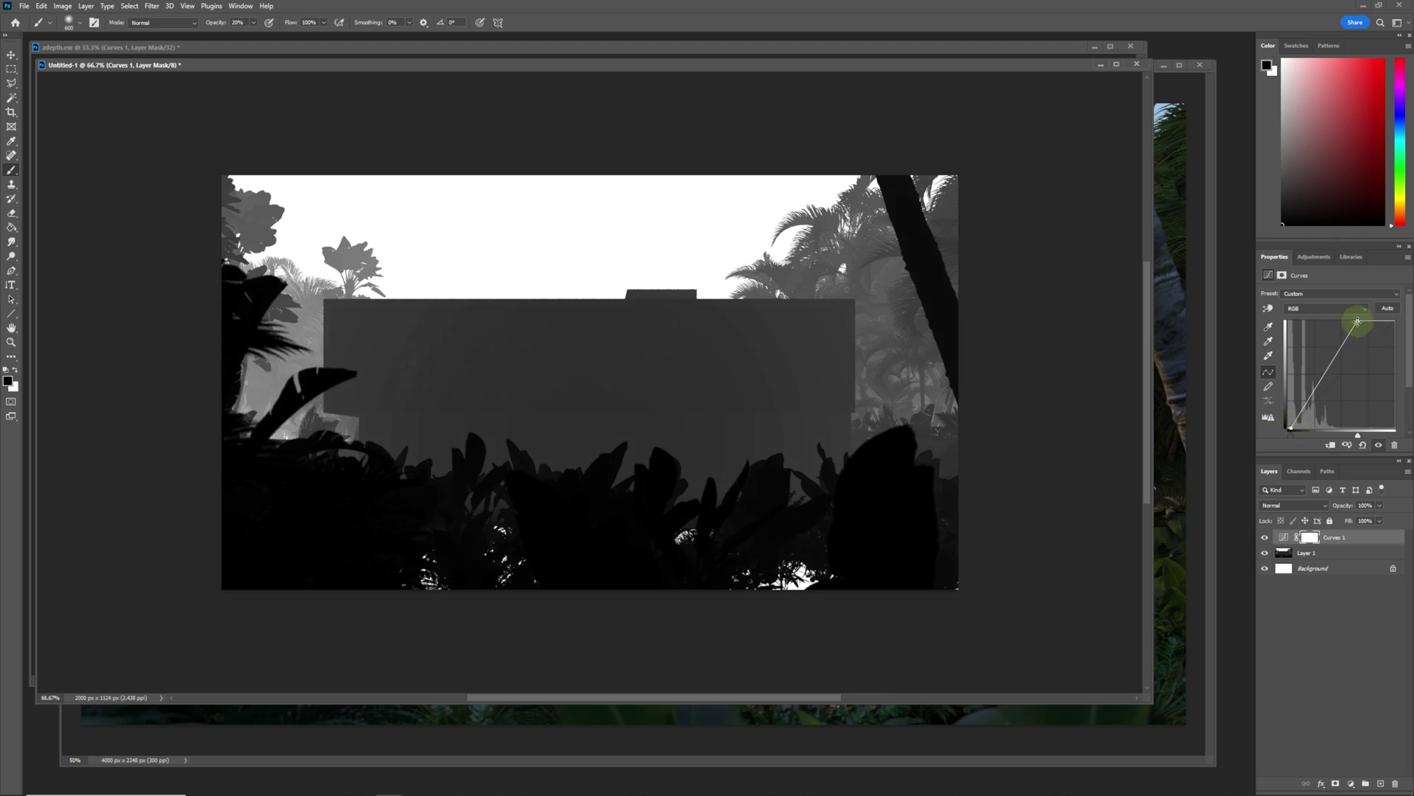
left_click_drag(1357, 322, 1356, 321)
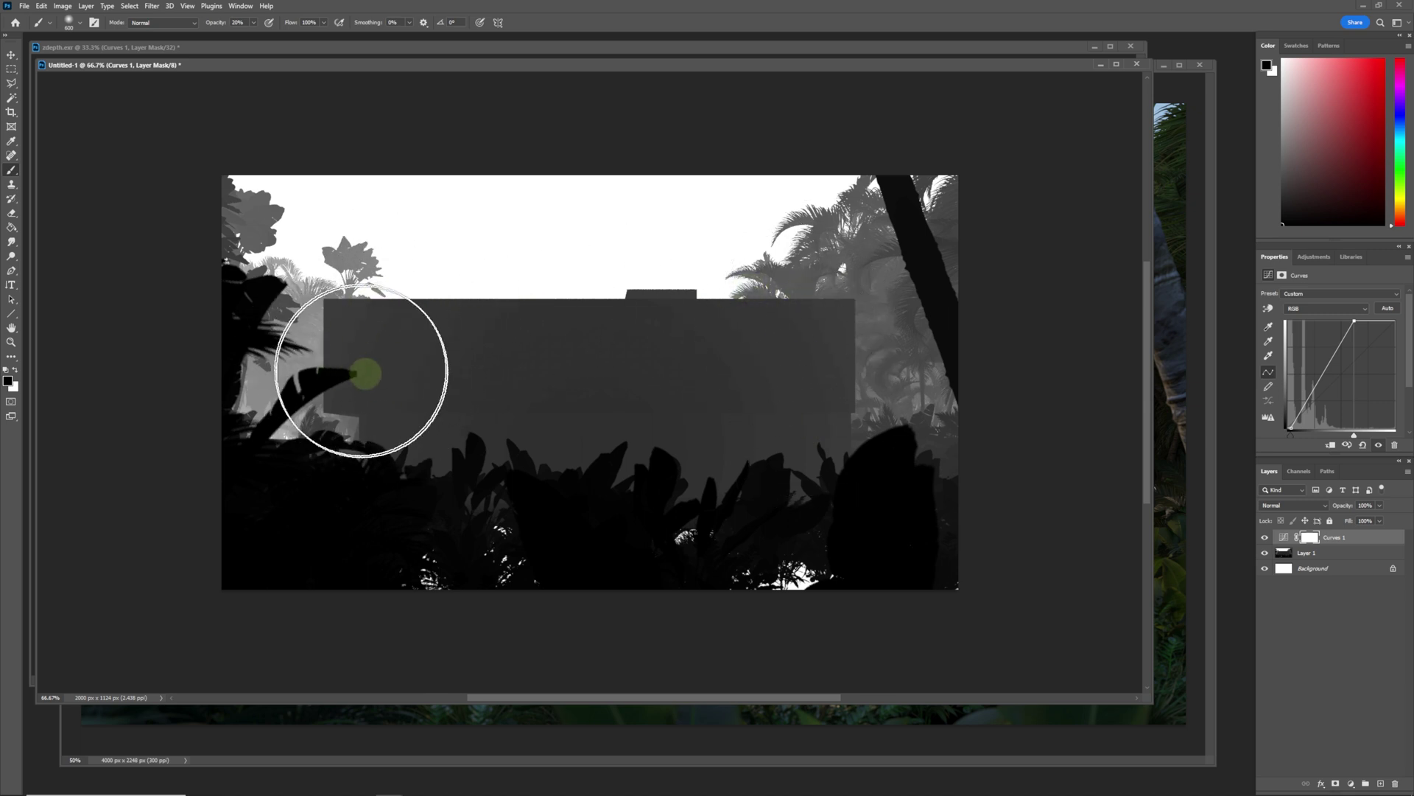
Paint the Curves 1 mask over the building and foliage, then move the Untitled-1 window down
mouse_move(654, 302)
left_mouse_down()
mouse_move(739, 431)
mouse_move(720, 487)
left_mouse_up()
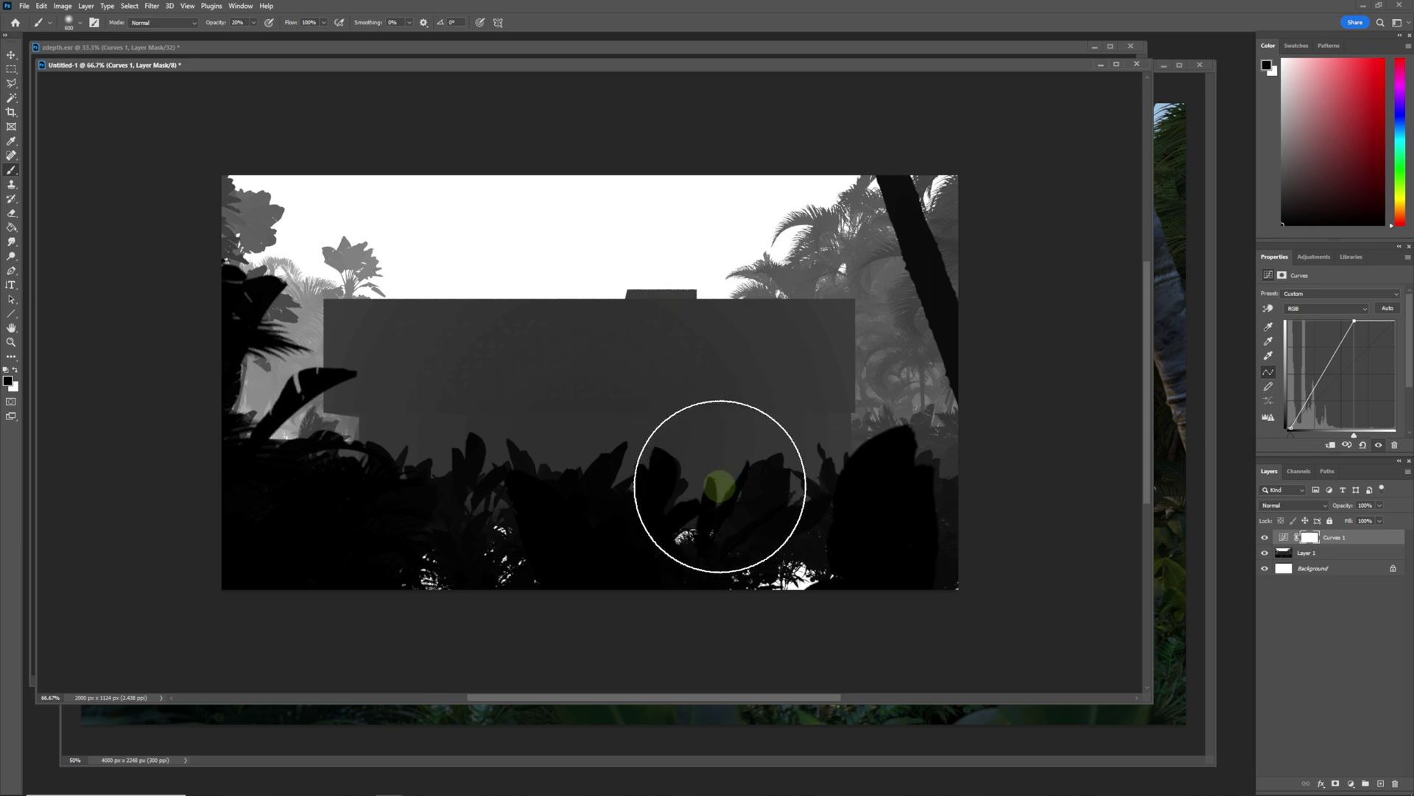
mouse_move(719, 486)
left_mouse_down()
mouse_move(771, 444)
mouse_move(698, 335)
mouse_move(804, 478)
mouse_move(713, 334)
mouse_move(802, 478)
mouse_move(804, 460)
mouse_move(718, 321)
mouse_move(784, 362)
mouse_move(808, 435)
mouse_move(793, 337)
mouse_move(838, 432)
mouse_move(799, 336)
mouse_move(848, 383)
mouse_move(854, 433)
mouse_move(734, 267)
mouse_move(745, 186)
mouse_move(591, 297)
mouse_move(687, 257)
mouse_move(777, 310)
mouse_move(594, 292)
mouse_move(670, 368)
mouse_move(739, 386)
mouse_move(704, 333)
mouse_move(782, 477)
mouse_move(699, 326)
mouse_move(826, 446)
mouse_move(765, 301)
mouse_move(853, 405)
mouse_move(798, 402)
mouse_move(909, 306)
mouse_move(1050, 148)
mouse_move(939, 232)
mouse_move(875, 352)
mouse_move(754, 311)
mouse_move(835, 430)
mouse_move(800, 395)
mouse_move(714, 385)
mouse_move(833, 335)
mouse_move(771, 312)
mouse_move(798, 372)
mouse_move(739, 329)
mouse_move(767, 408)
mouse_move(951, 239)
mouse_move(999, 228)
left_mouse_up()
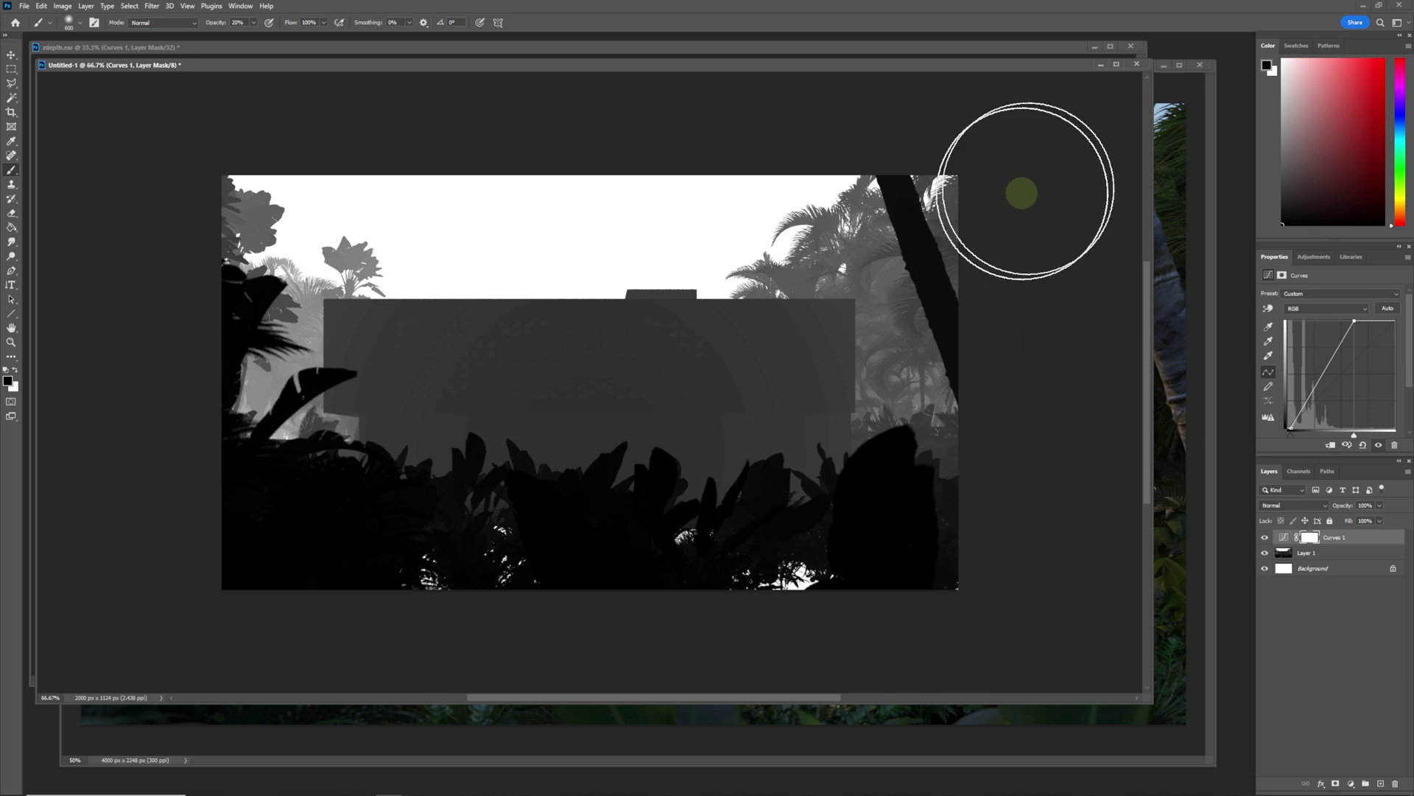
left_click_drag(1054, 70, 1041, 117)
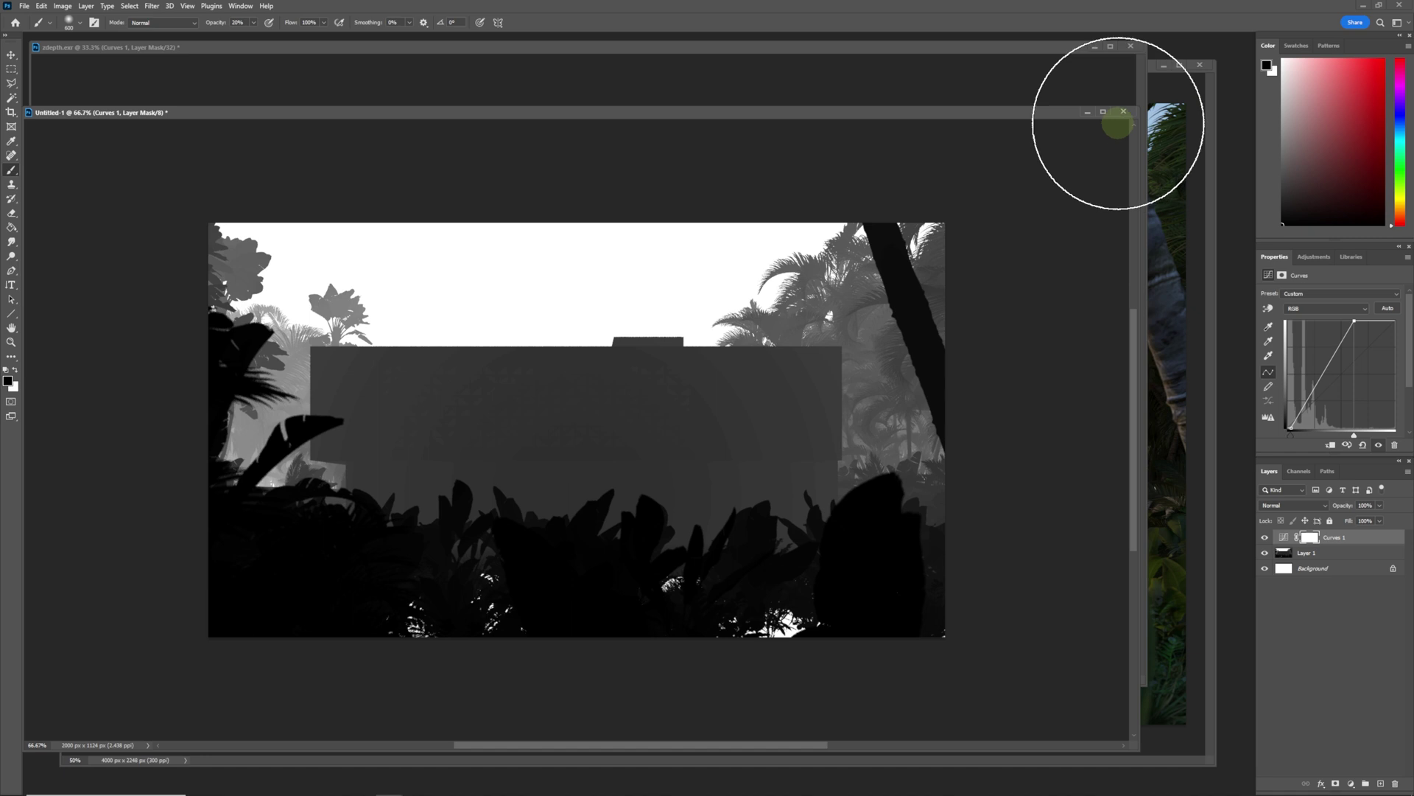
Close Untitled-1 without saving, then inspect the zdepth.exr depth image across the building
left_click(1124, 111)
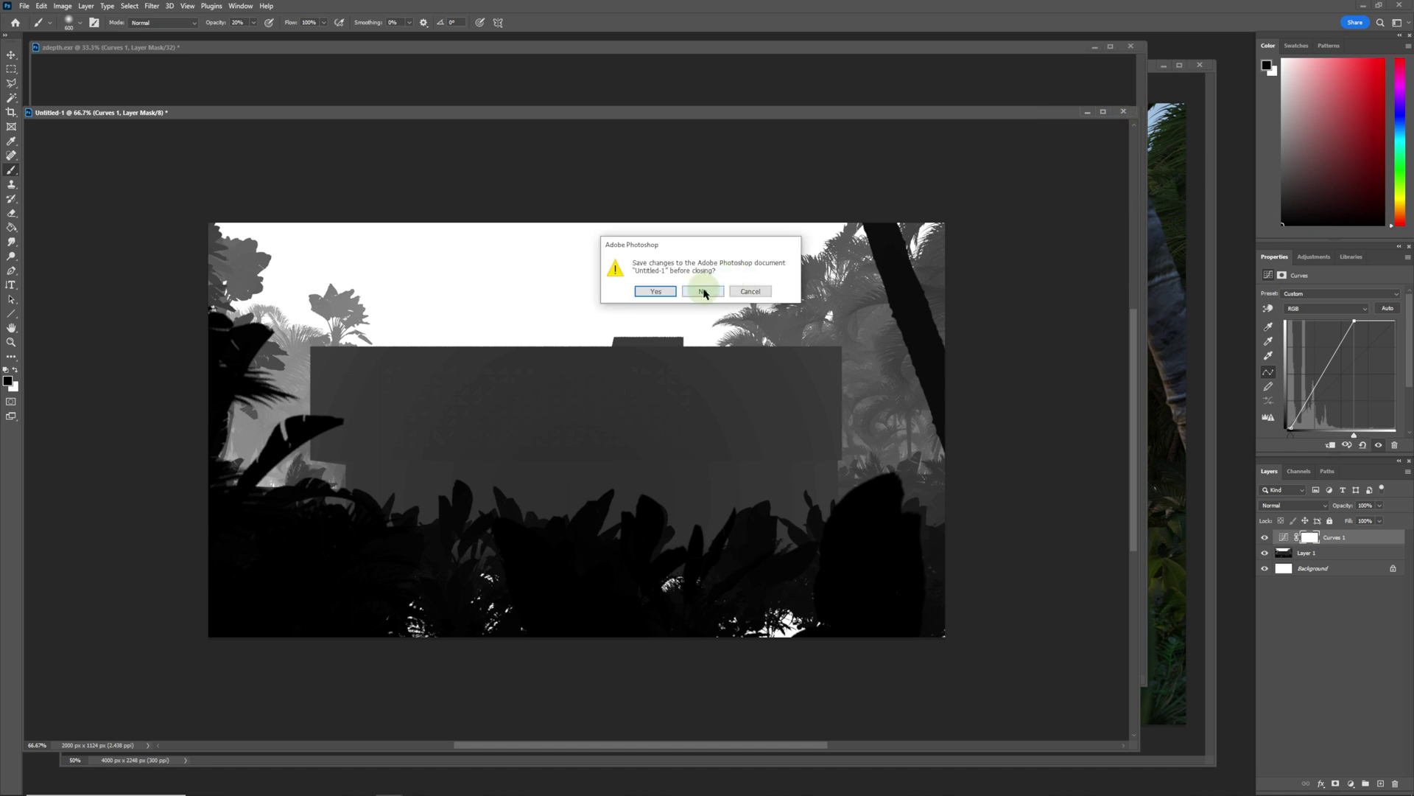
left_click(703, 292)
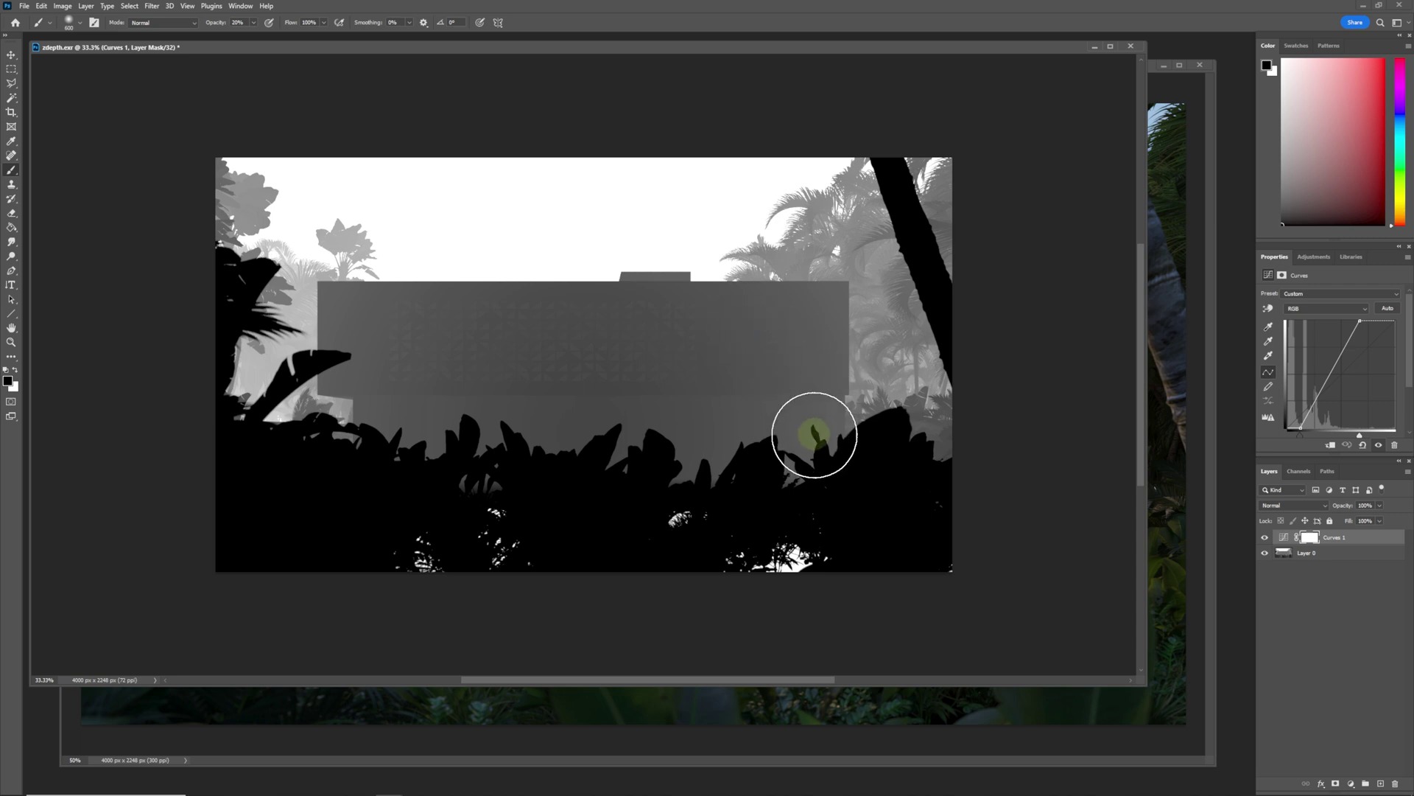
scroll(806, 368, "up", 1)
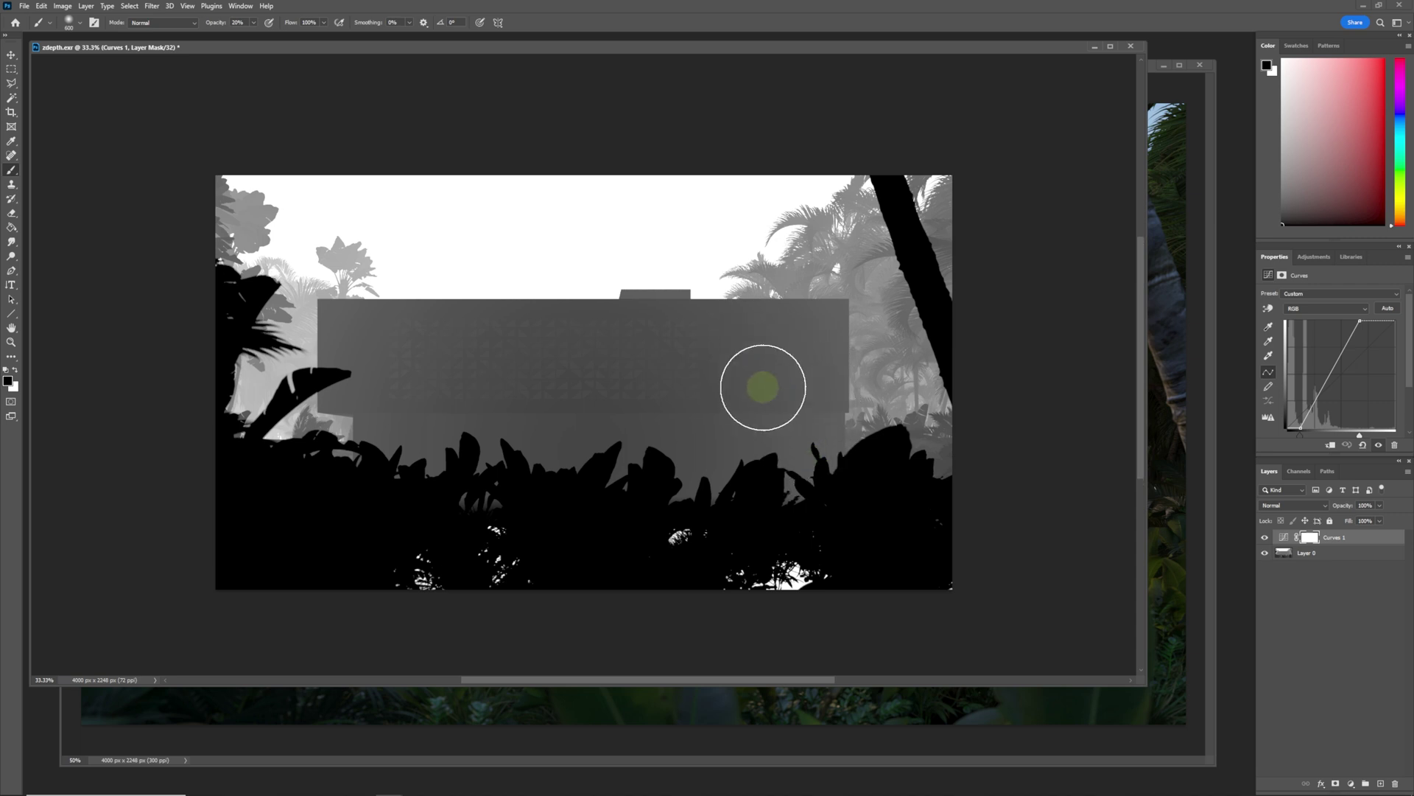
key("ctrl+plus")
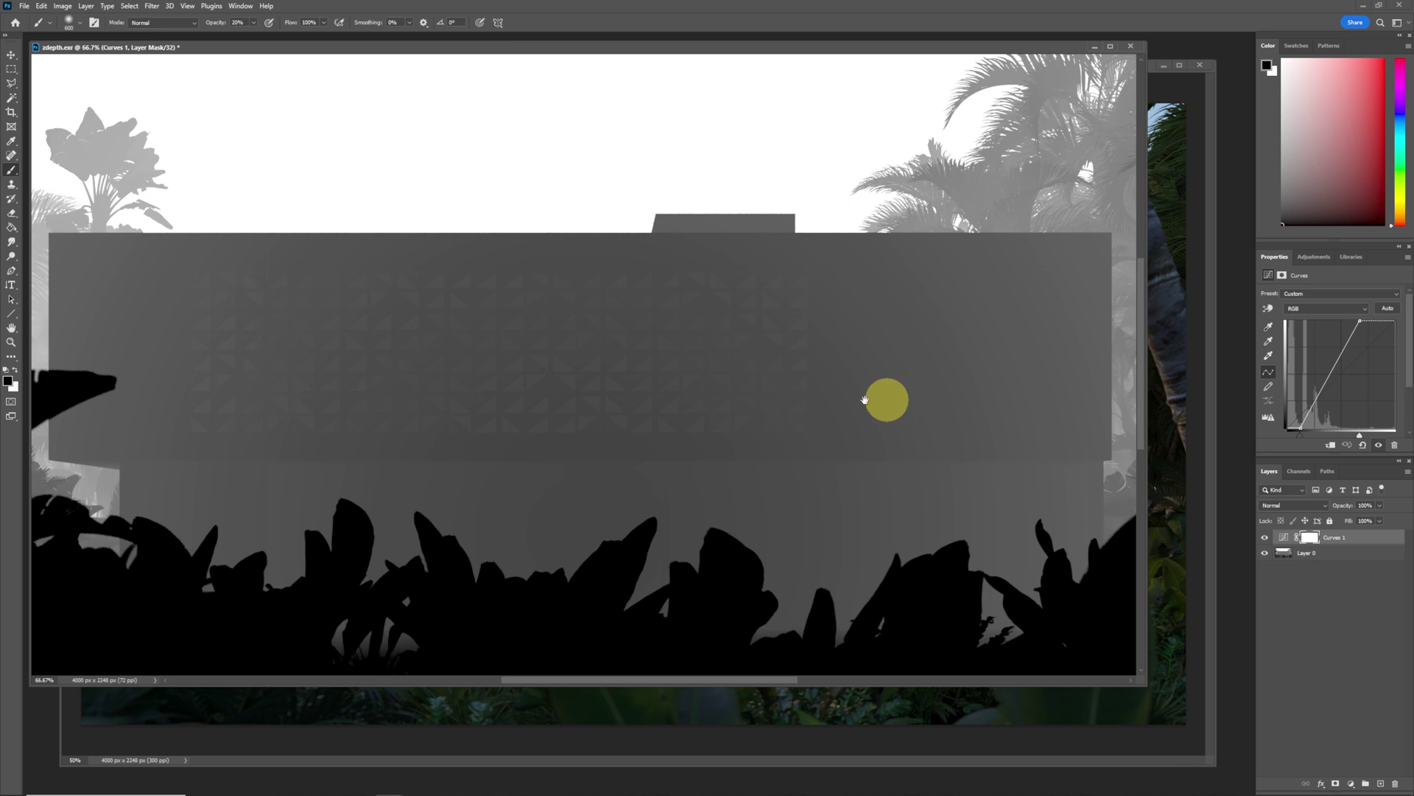
left_click_drag(865, 399, 761, 401)
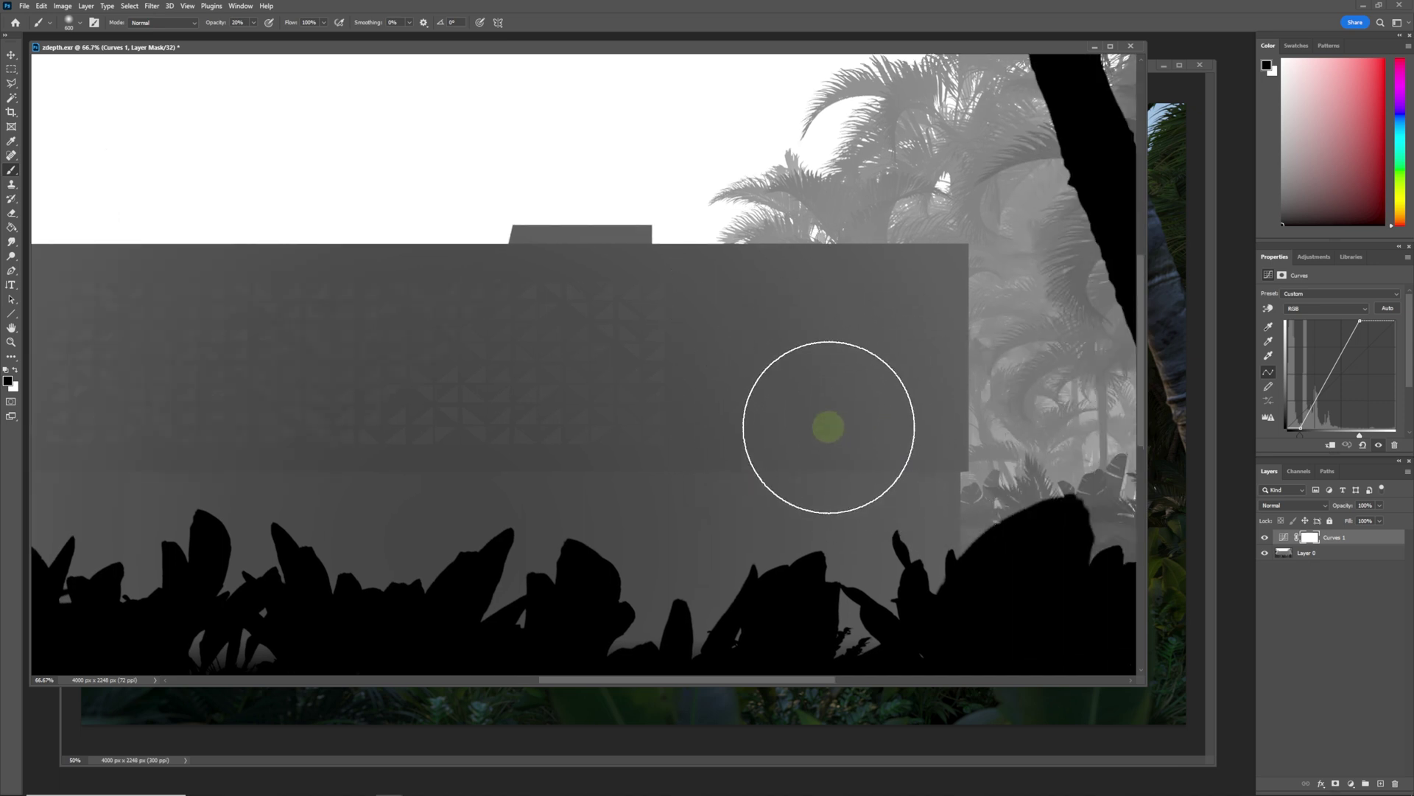
key("ctrl+minus")
key("ctrl+minus")
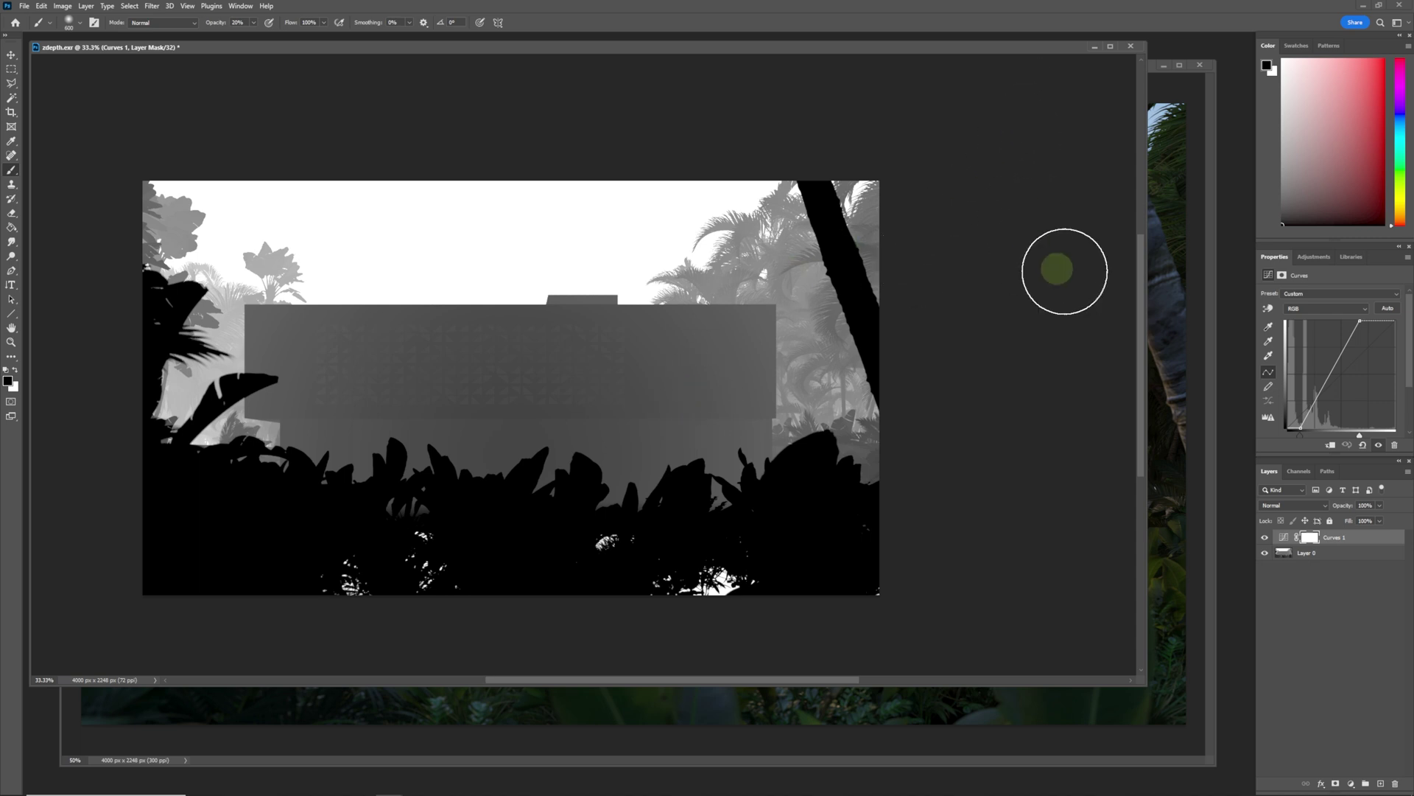
left_click_drag(1053, 50, 1087, 111)
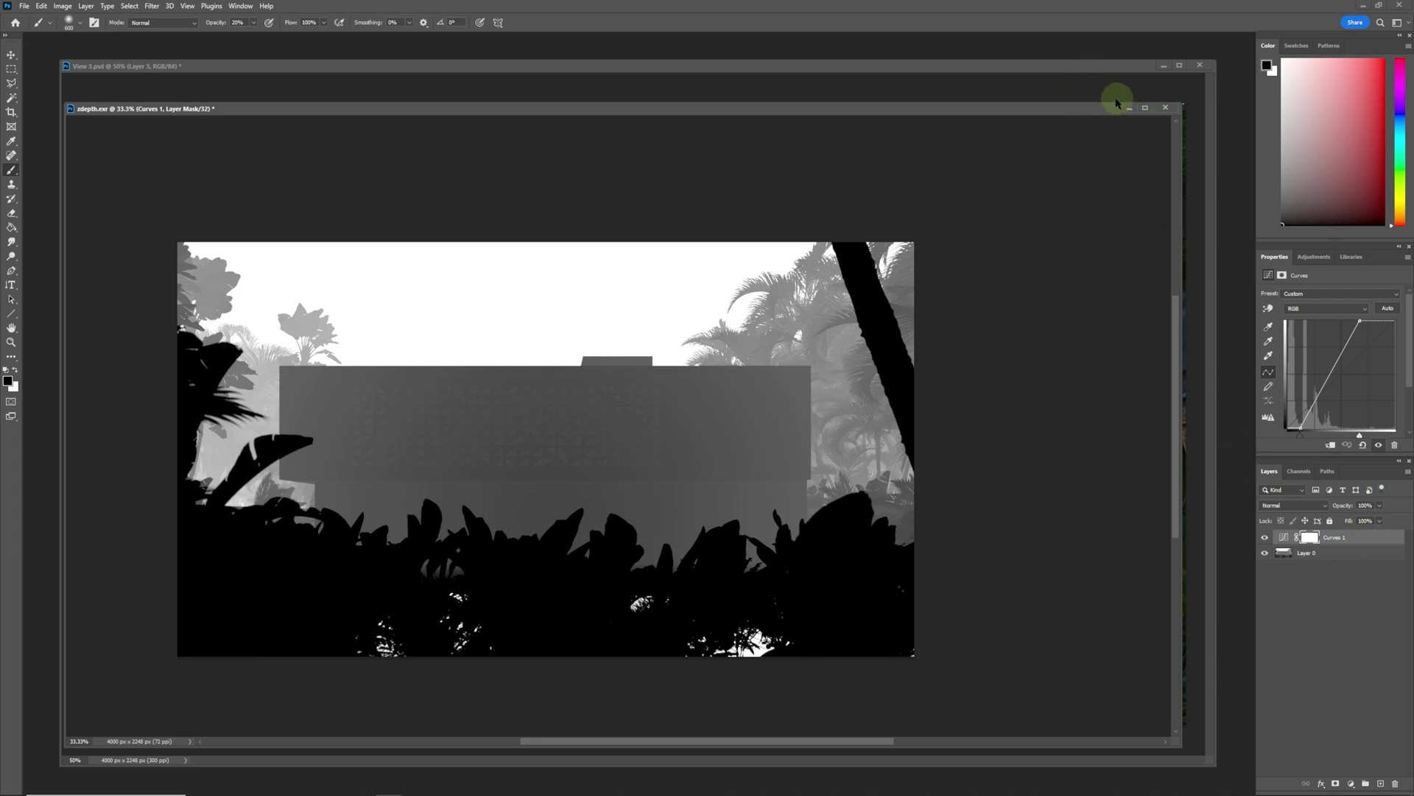
Copy Layer 0 and Curves 1 from zdepth.exr into View 3.psd, accepting the bit-depth conversion
left_click_drag(1180, 103, 1105, 121)
left_click(1318, 559)
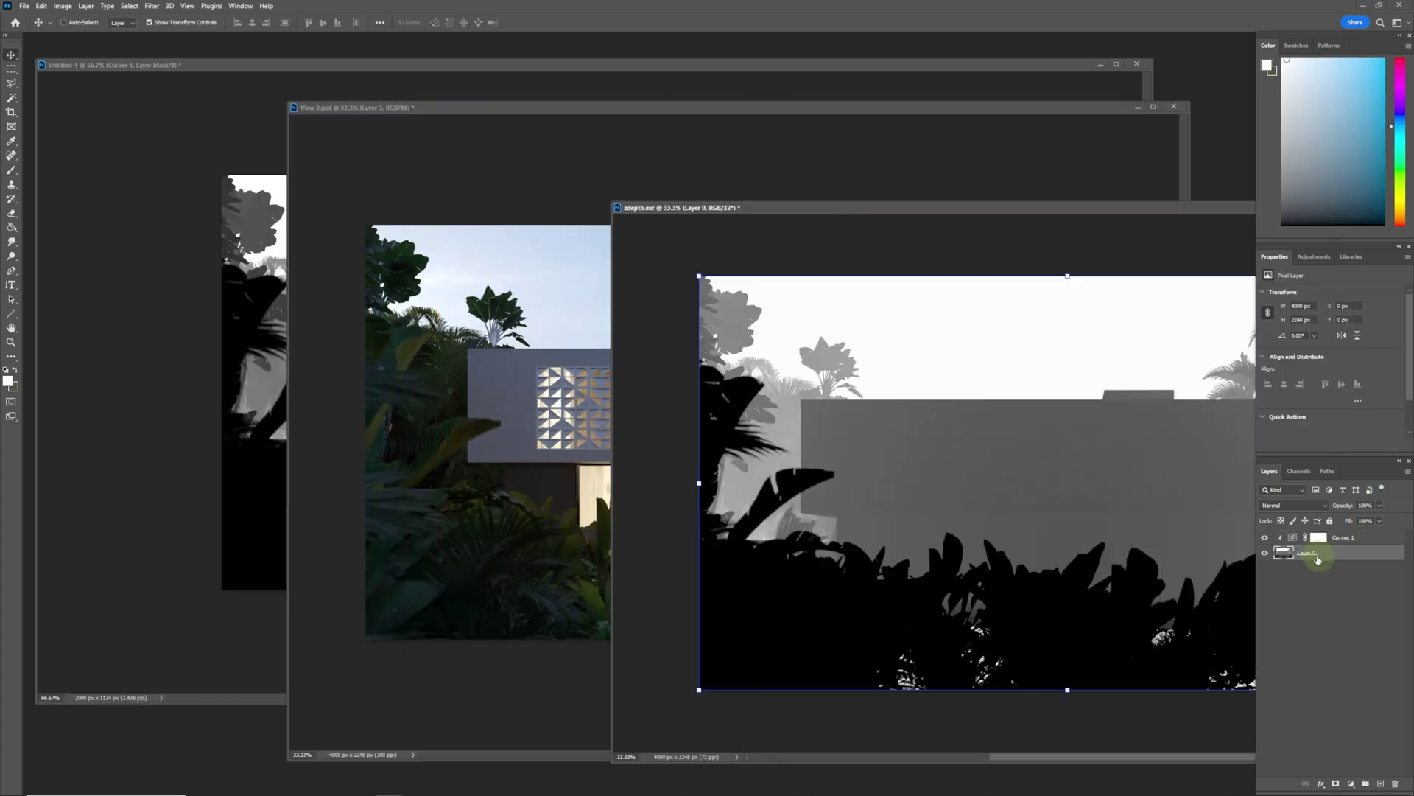
left_click(1357, 540, "shift")
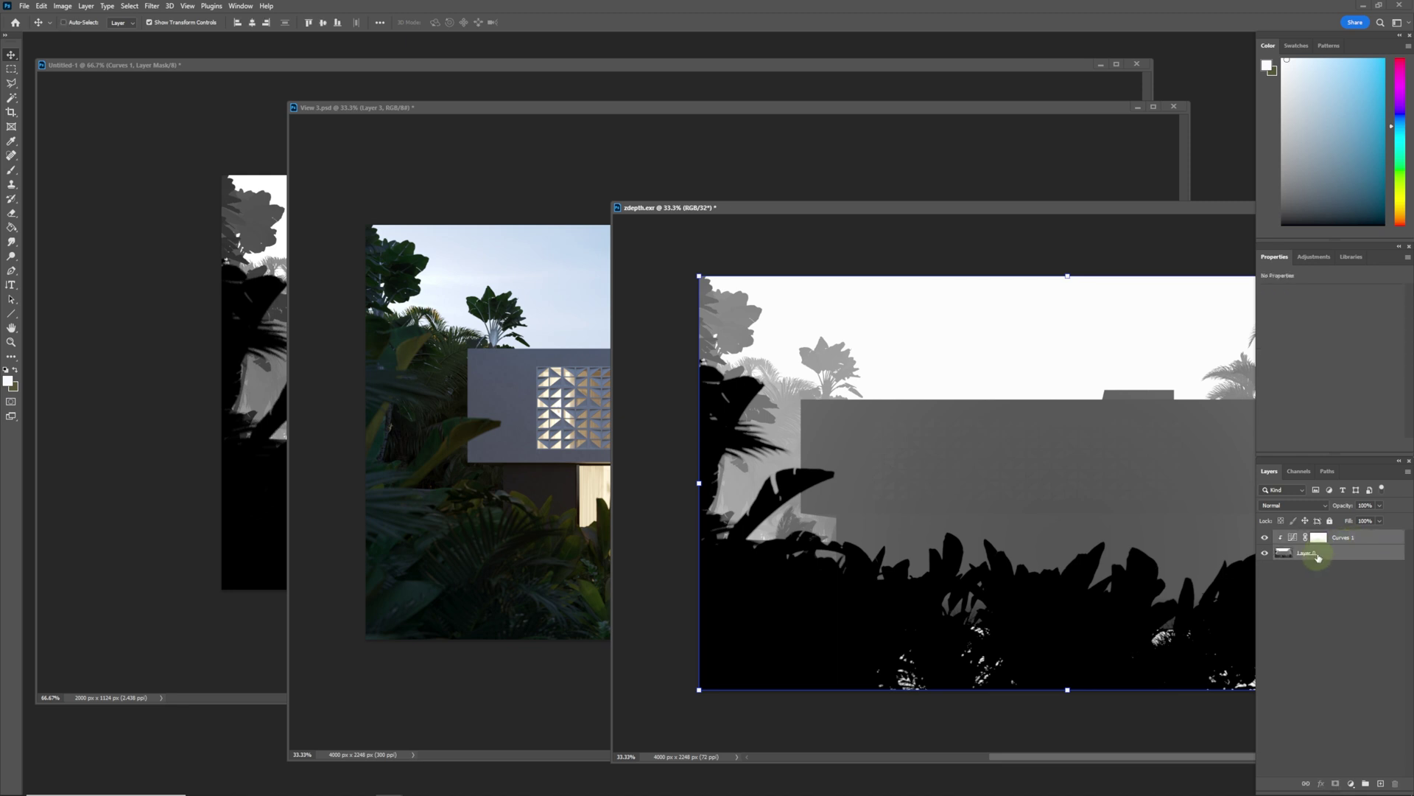
left_click_drag(1329, 558, 474, 473)
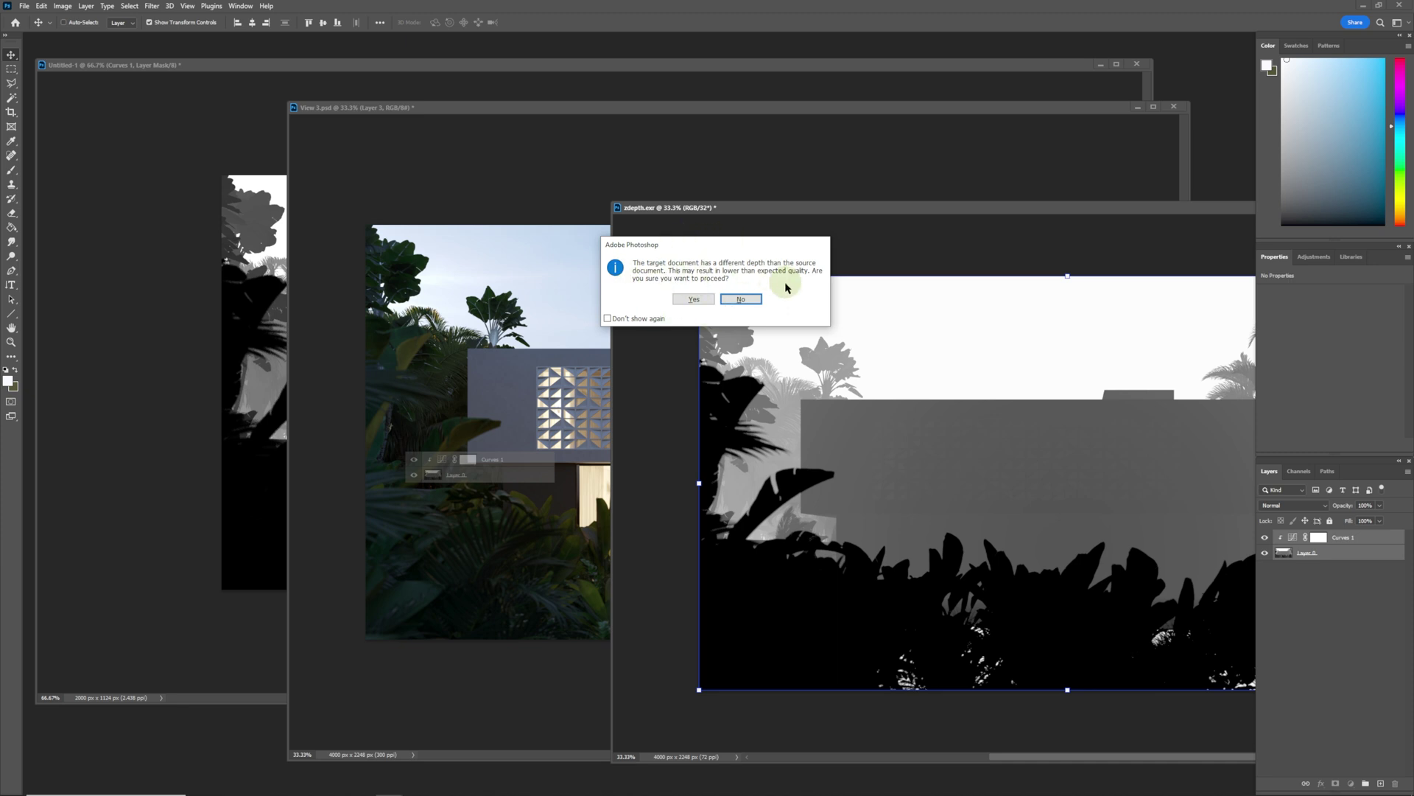
left_click(694, 299)
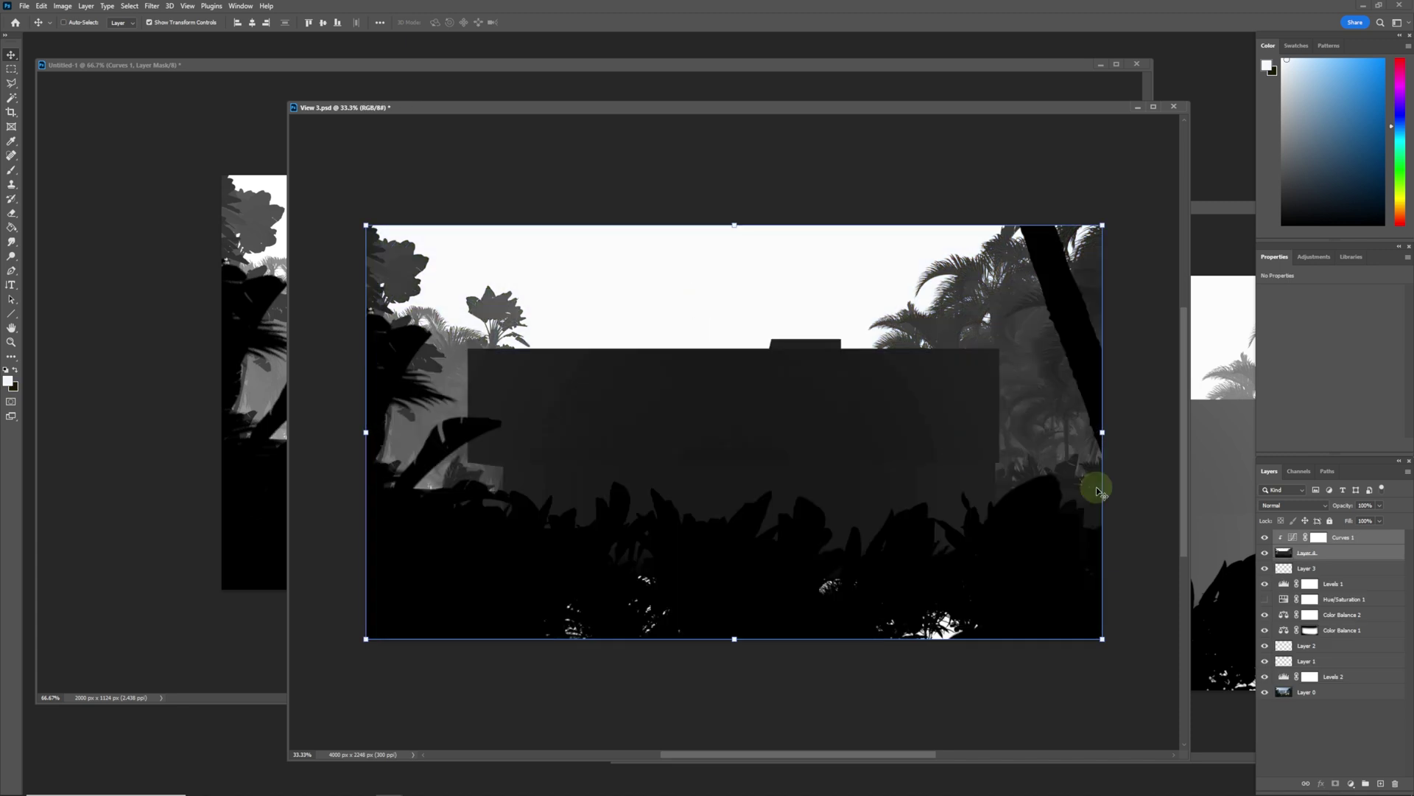
Set the new depth layer Layer 4 to Screen blending at 35% opacity
left_click(1286, 555)
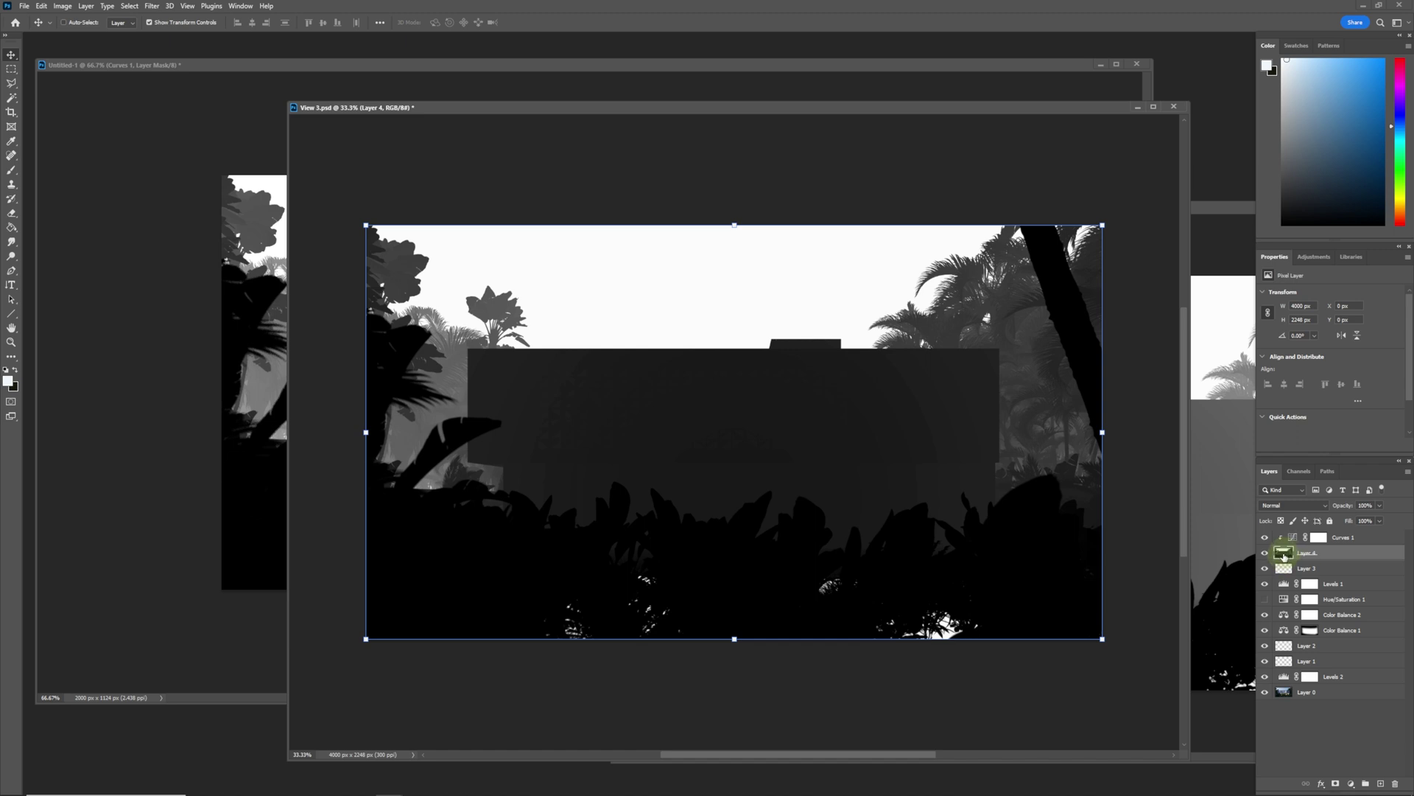
left_click(1305, 506)
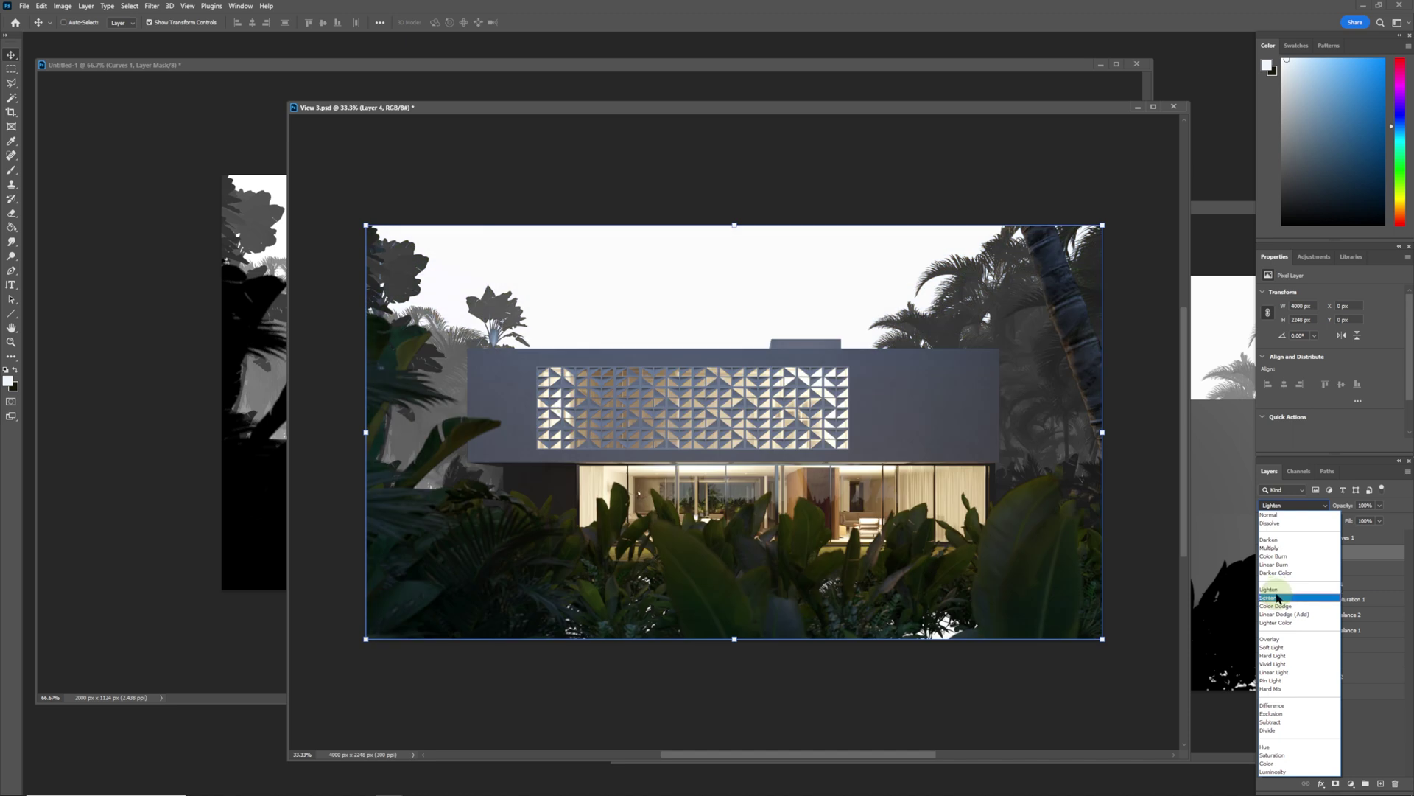
left_click(1277, 599)
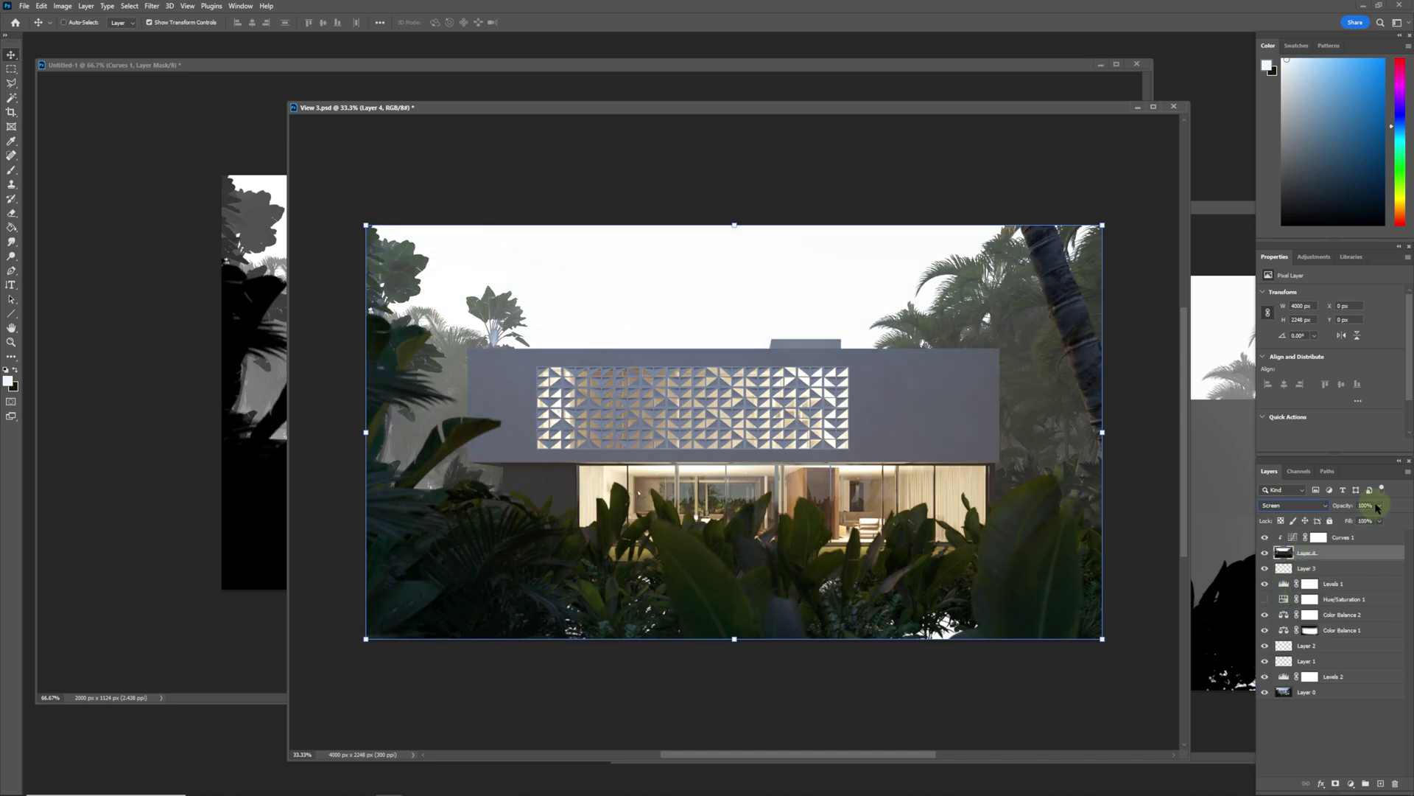
left_click_drag(1380, 521, 1356, 522)
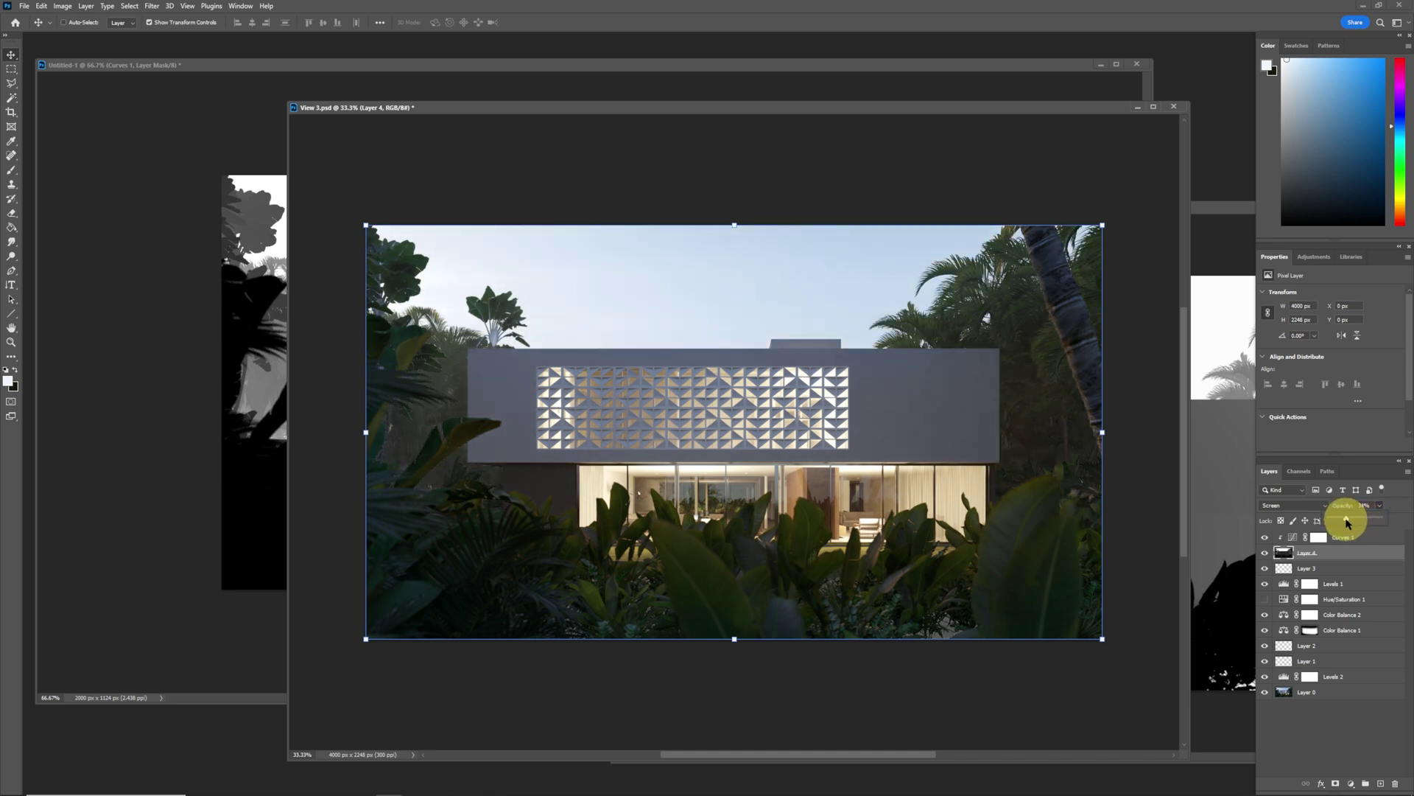
left_click_drag(1349, 523, 1348, 523)
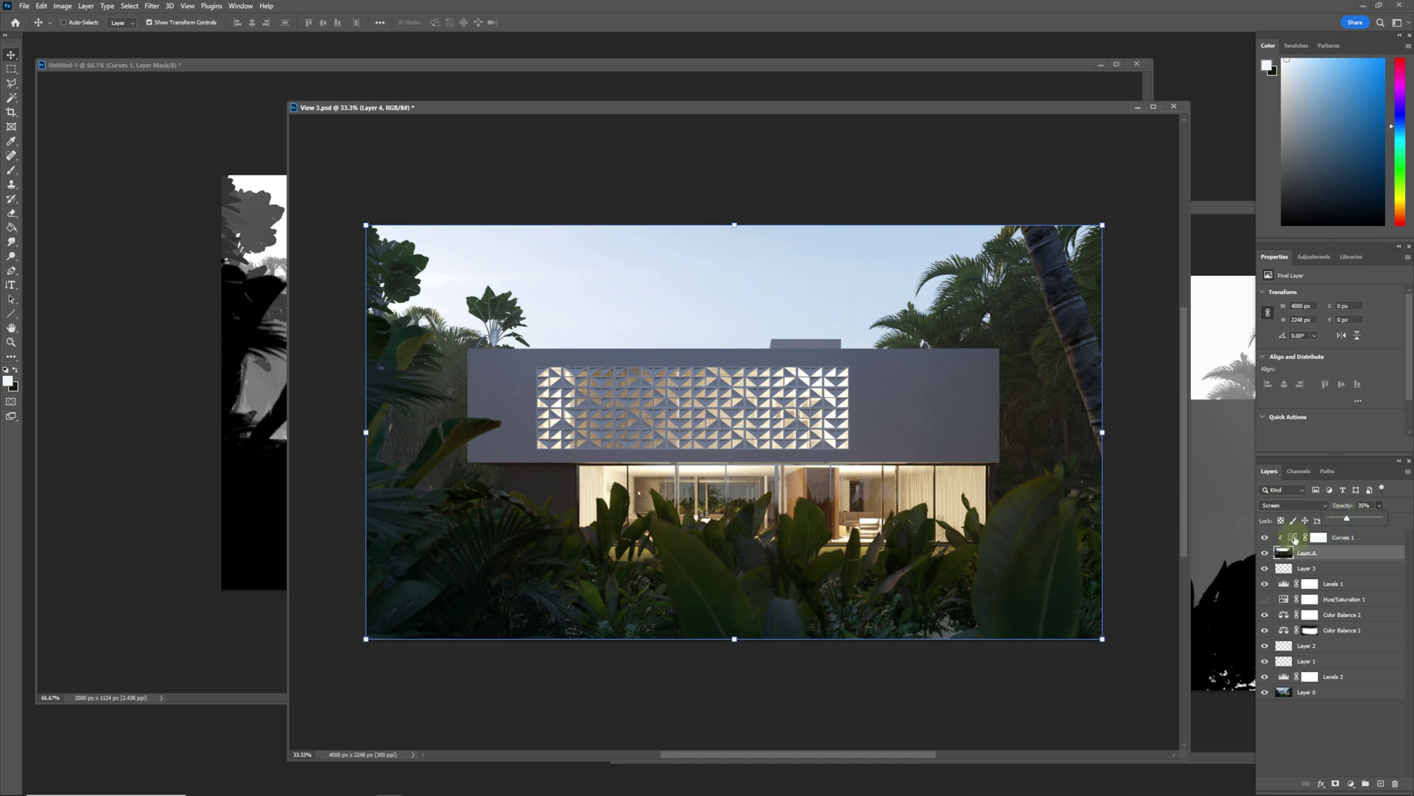
Drag the Curves 1 black point right to thin the fog in darker areas
left_click(1292, 539)
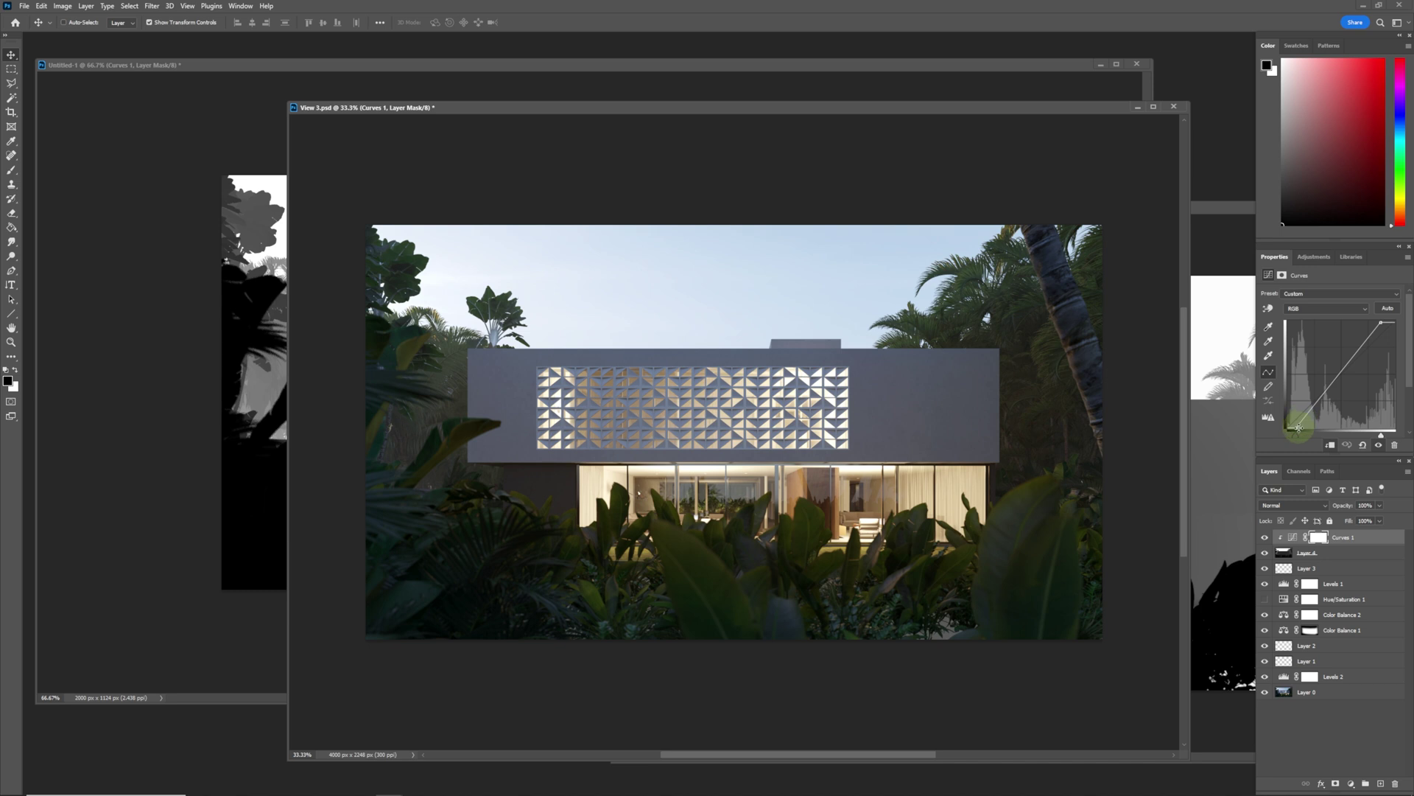
mouse_move(1298, 427)
left_mouse_down()
mouse_move(1313, 427)
mouse_move(1294, 428)
left_mouse_up()
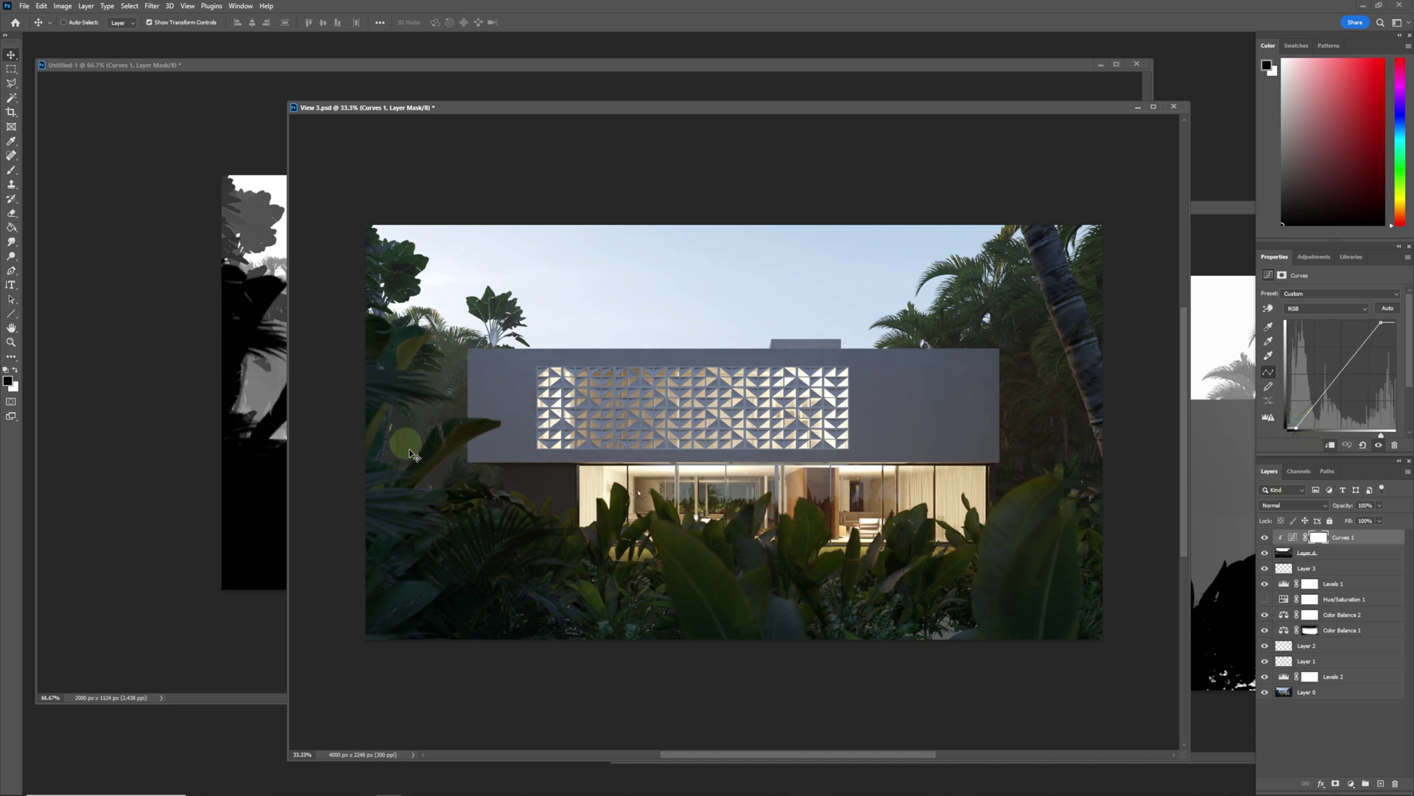
left_click(1294, 537)
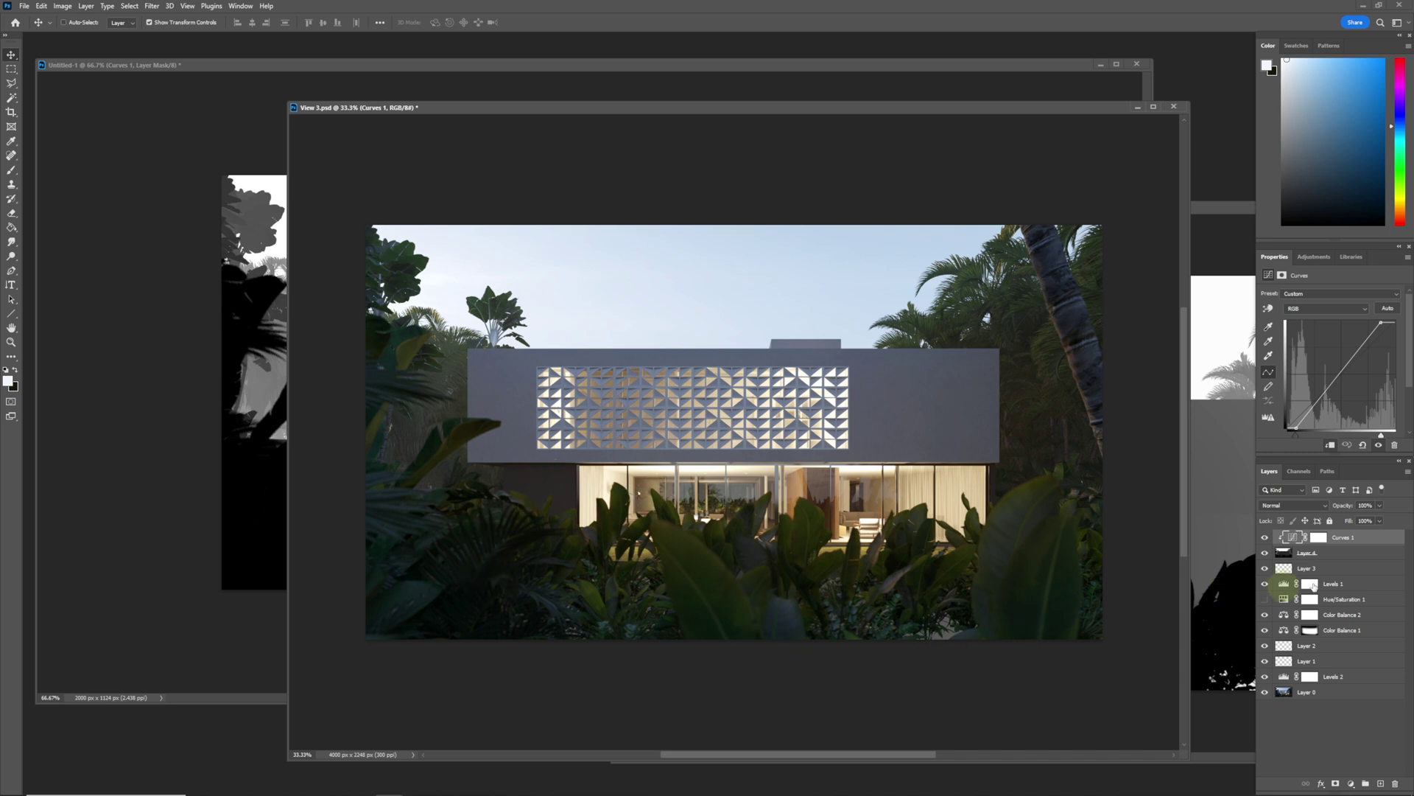
Add a layer mask to Layer 4 and brush black, then white, over the foreground foliage
left_click(1309, 553)
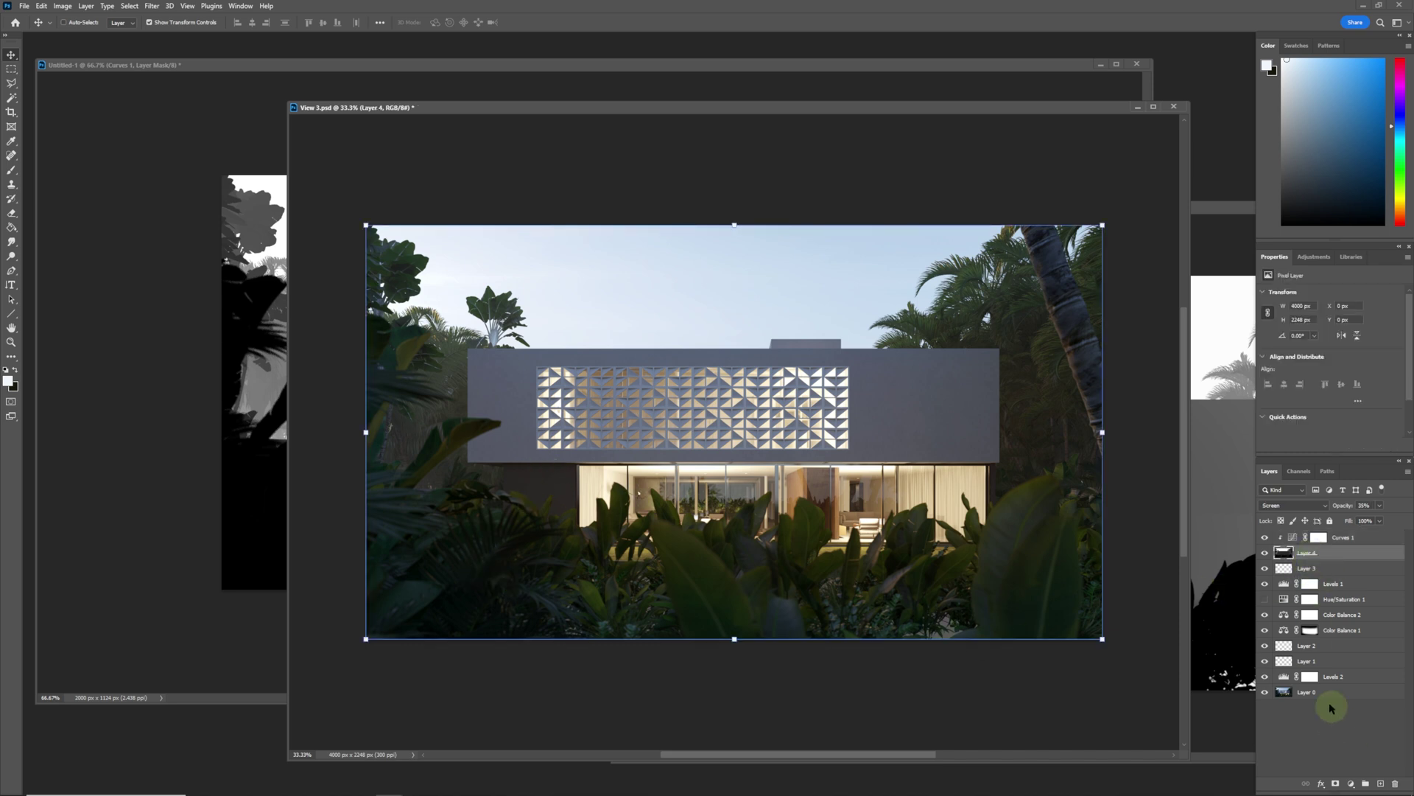
left_click(1336, 784)
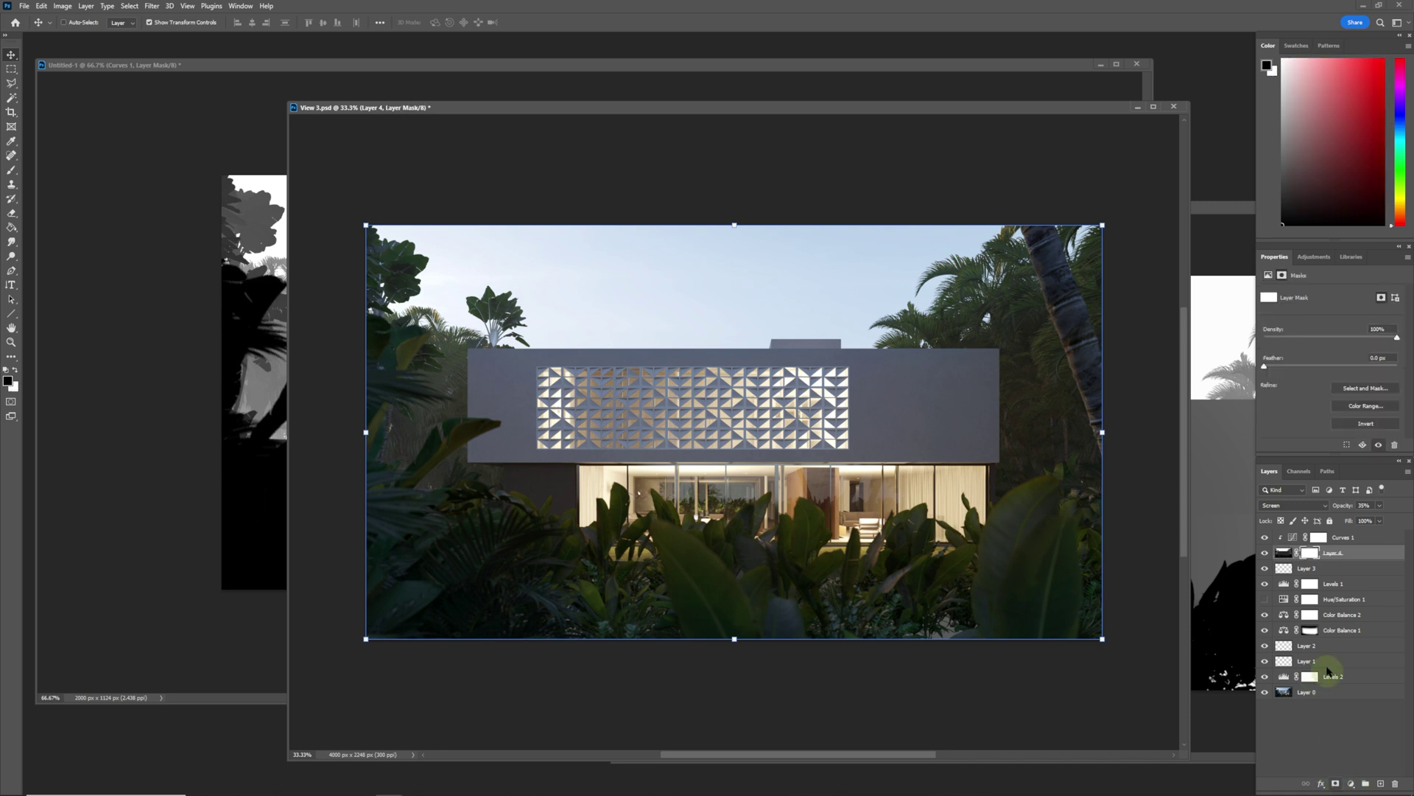
key("b")
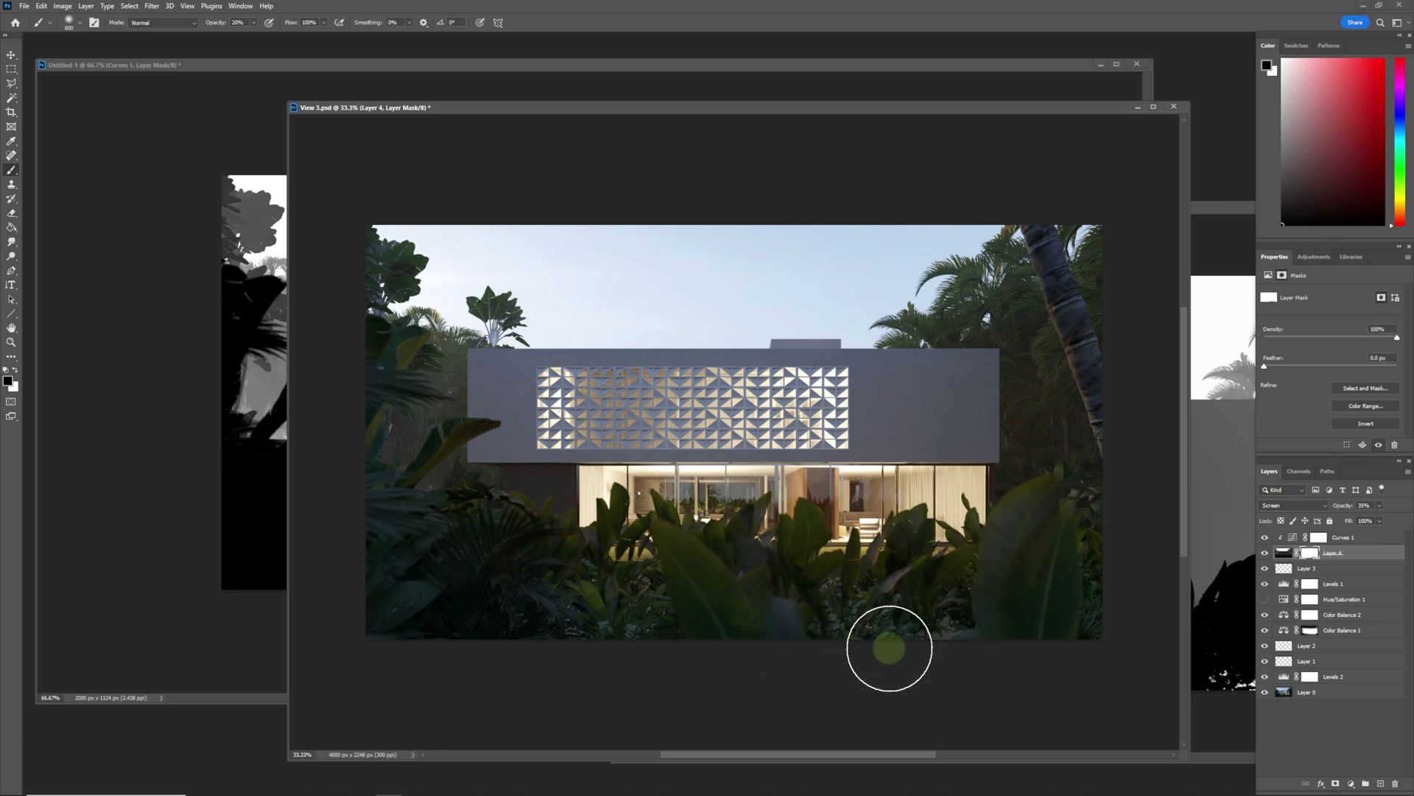
left_click(959, 627)
mouse_move(959, 627)
left_mouse_down()
mouse_move(754, 619)
mouse_move(524, 638)
left_mouse_up()
key("x")
mouse_move(789, 683)
left_mouse_down()
mouse_move(795, 666)
mouse_move(938, 621)
mouse_move(860, 643)
mouse_move(1004, 631)
mouse_move(1228, 496)
left_mouse_up()
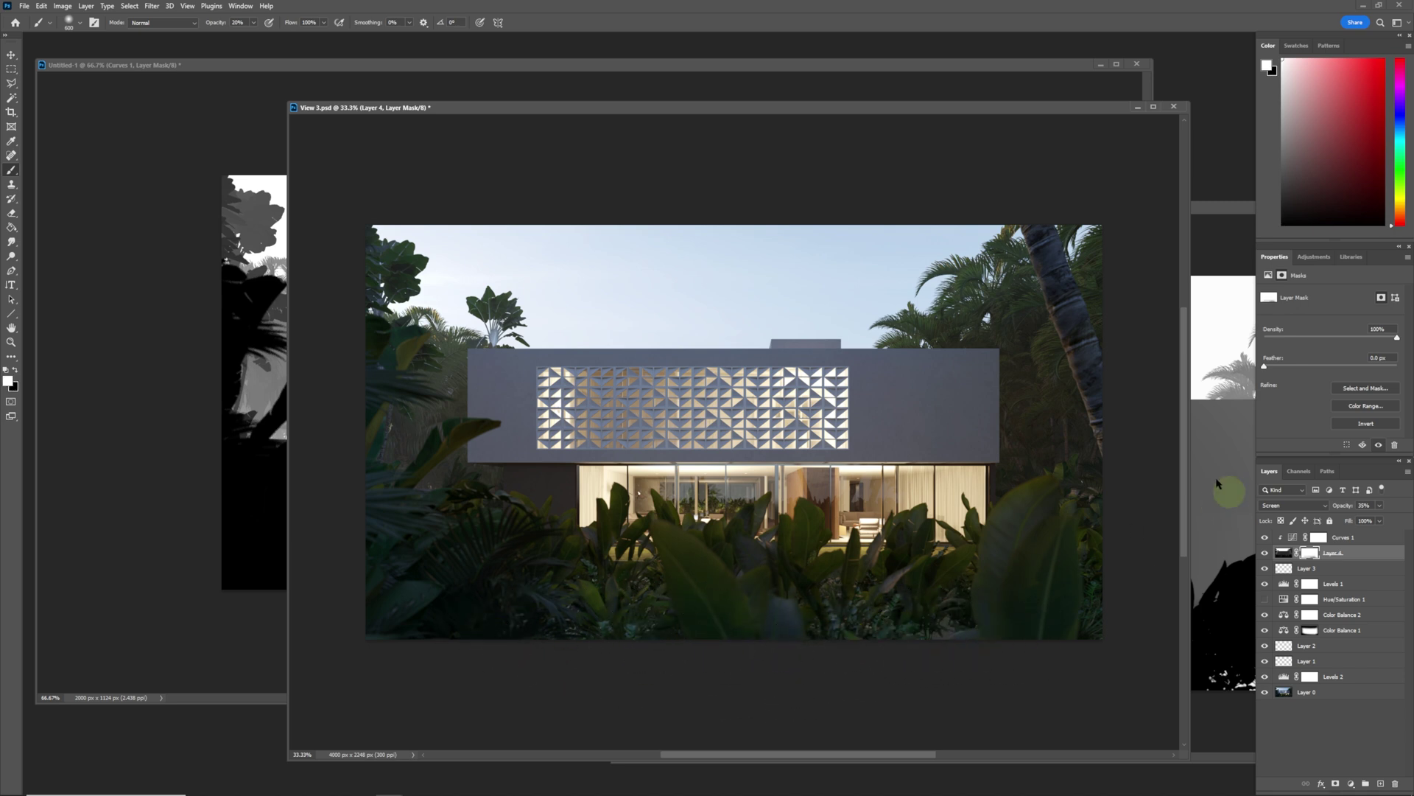
left_click(1301, 556)
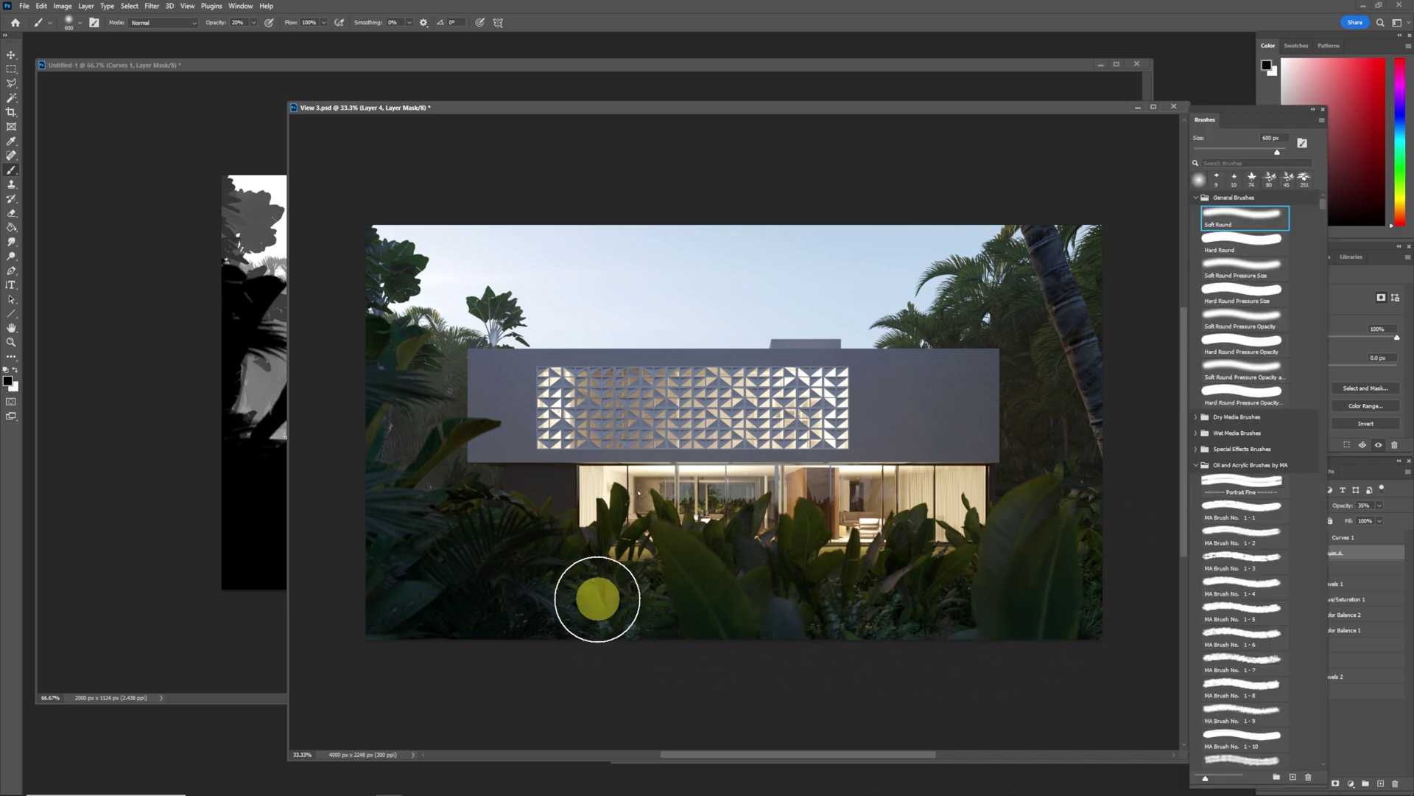
mouse_move(1300, 116)
left_mouse_down()
mouse_move(1283, 176)
mouse_move(1010, 600)
mouse_move(971, 726)
left_mouse_up()
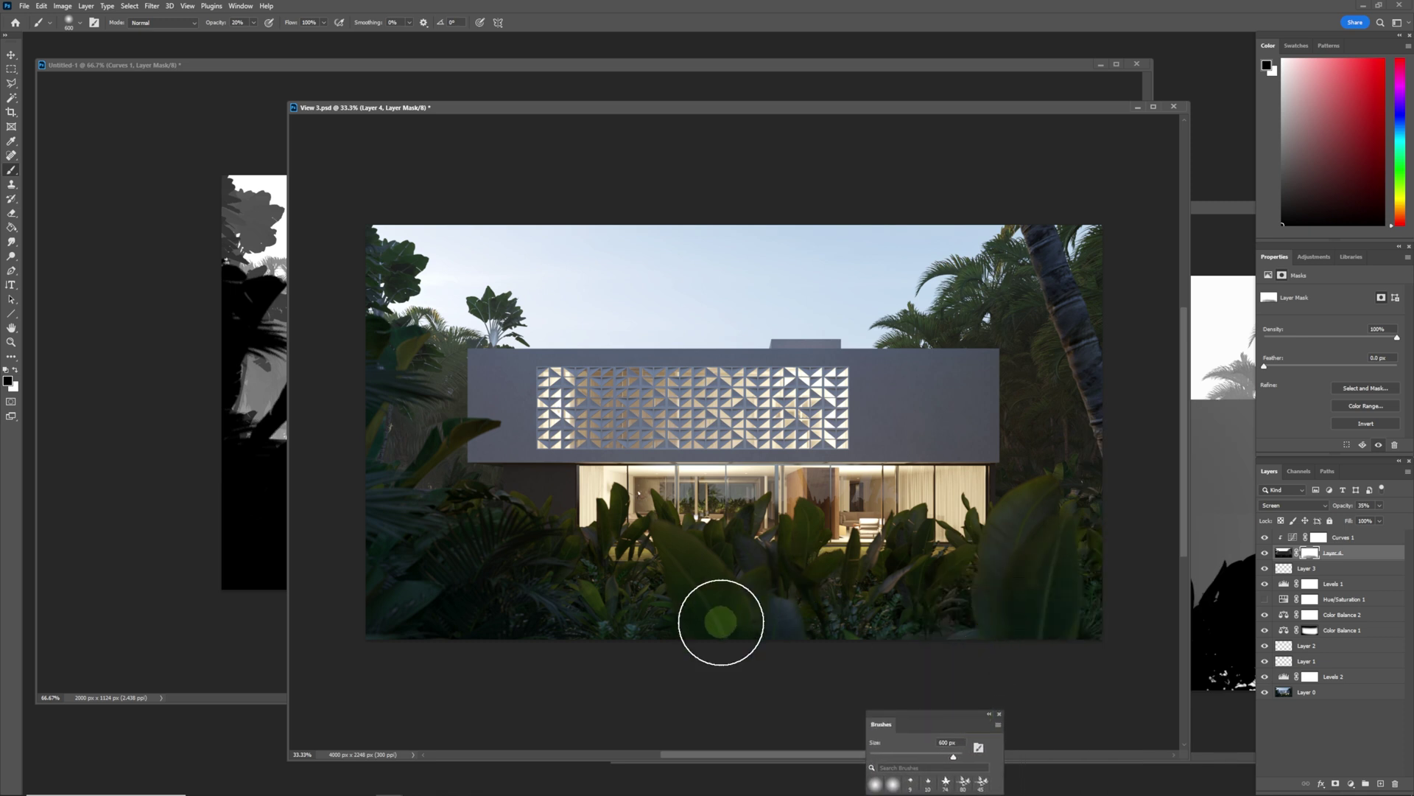